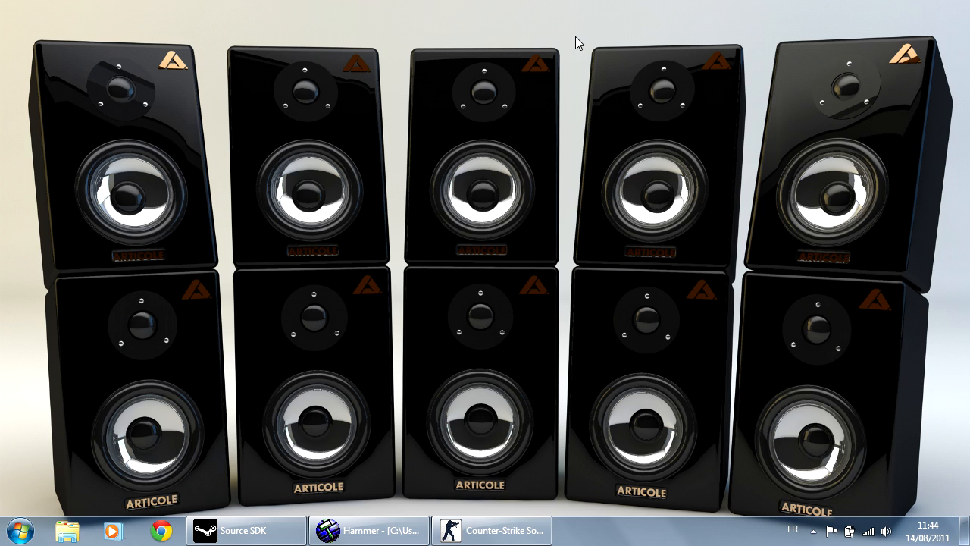
Step: Switch to the Hammer window
left_click(378, 535)
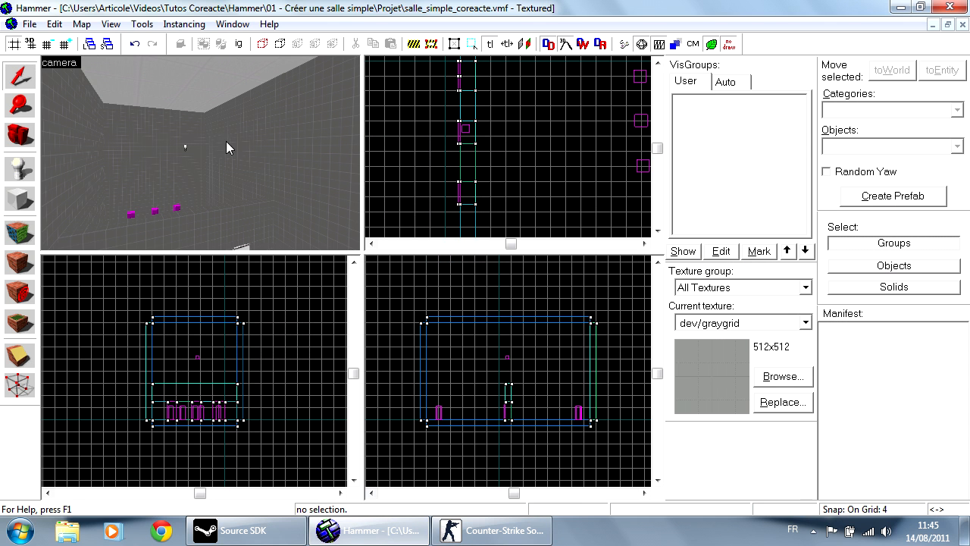
Step: Delete the ceiling brush of the room
left_click_drag(242, 151, 201, 153)
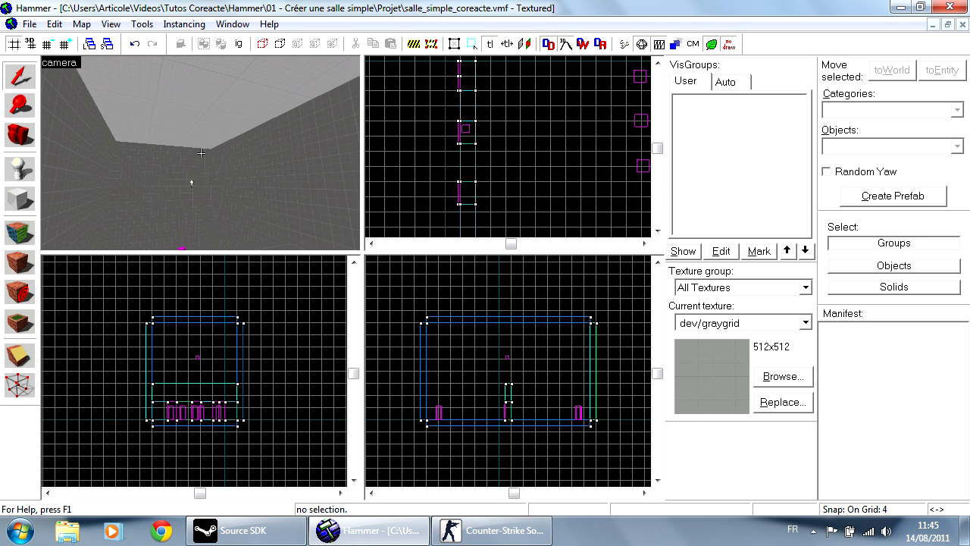
key("w")
key("s")
key("w")
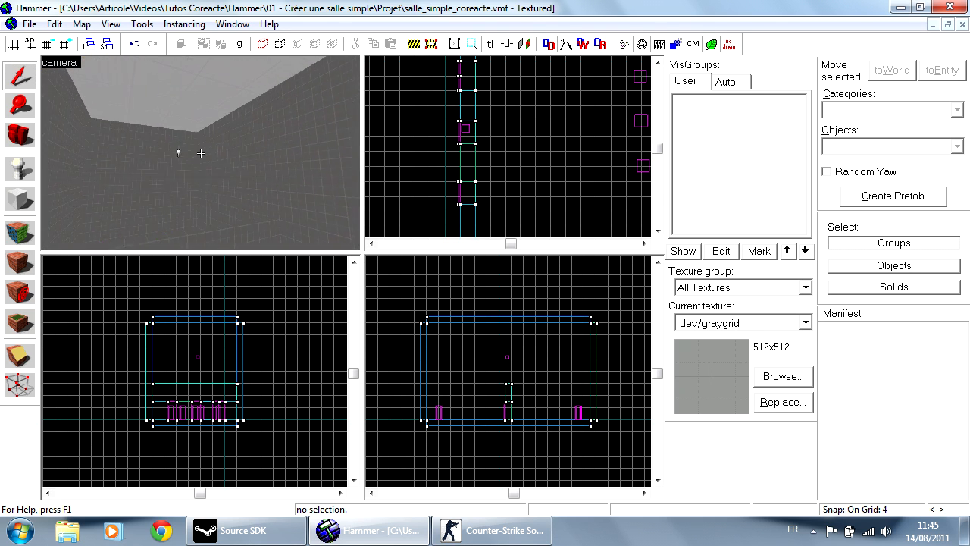
key("s")
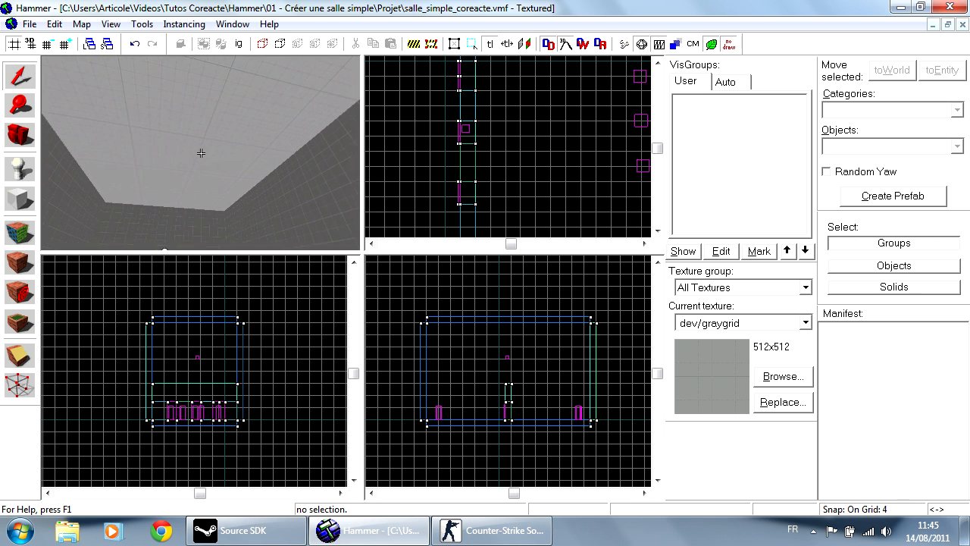
left_click(201, 153)
key("Delete")
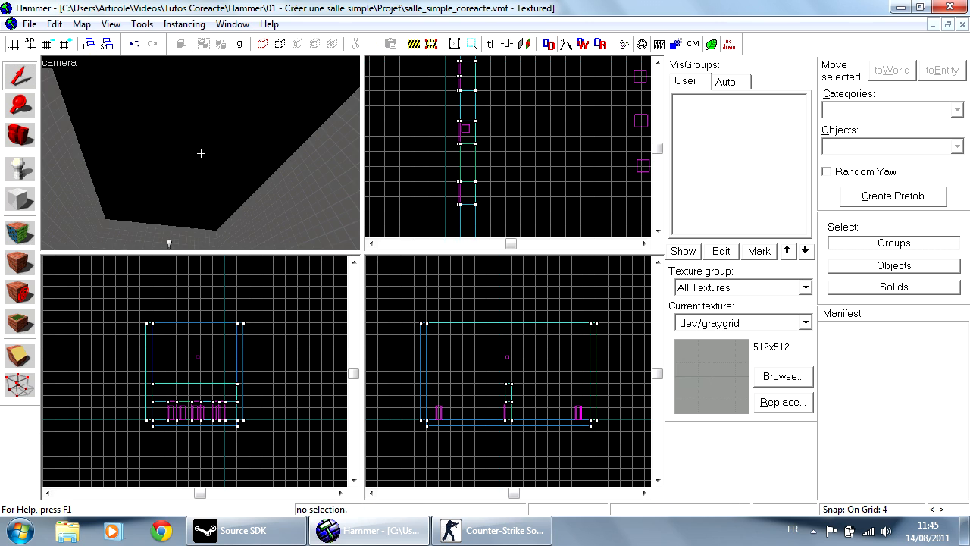
Step: Filter the texture browser by "skybox" and set tools/toolsskybox as the current texture
key("z")
left_click(783, 377)
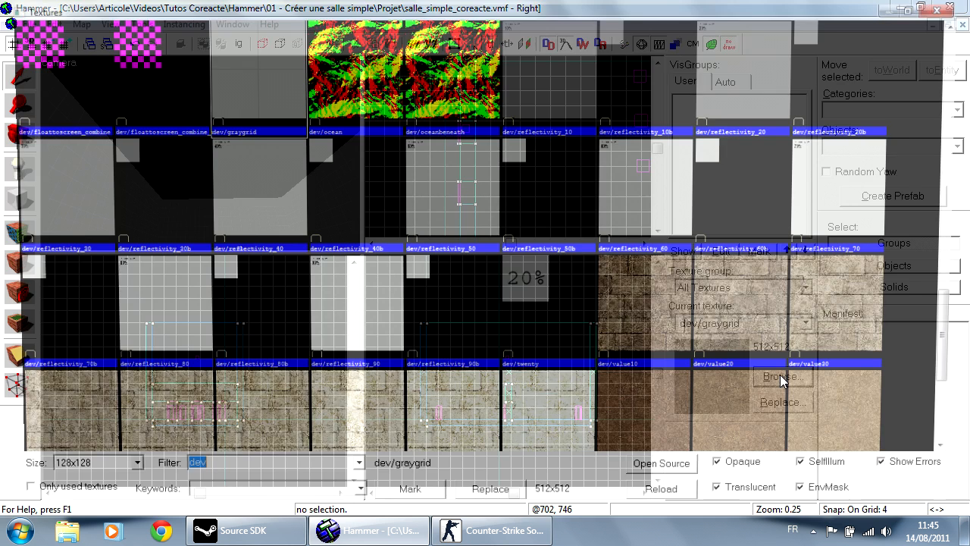
type("skybox")
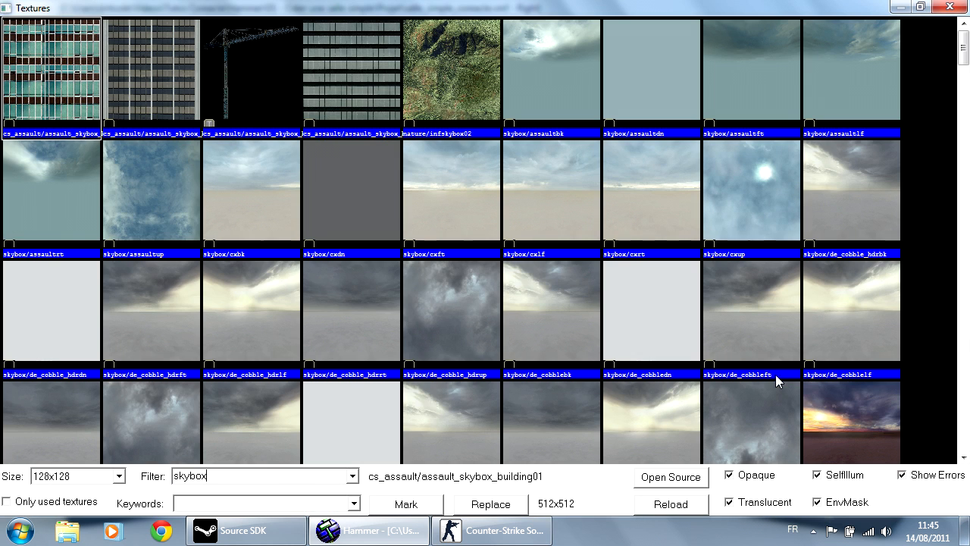
scroll(615, 417, "down", 15)
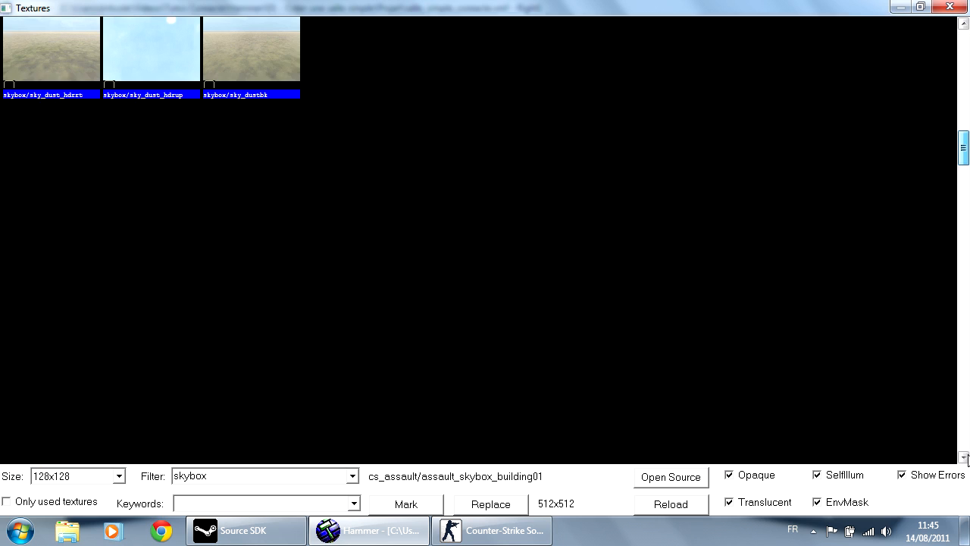
double_click(640, 400)
Step: Create a skybox-textured block of 1520 by 1188 by 1040 units enclosing the whole room
key("z")
key("s")
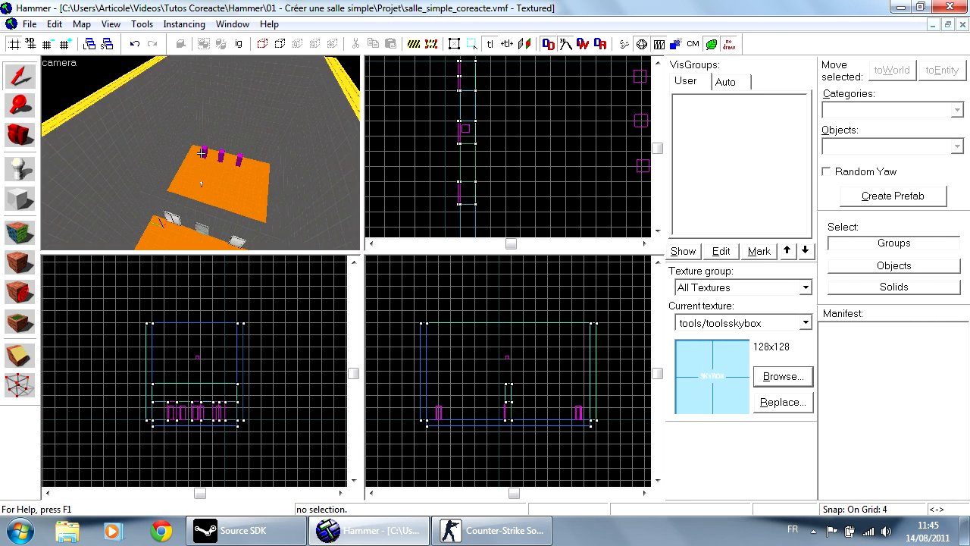
key("z")
left_click(20, 200)
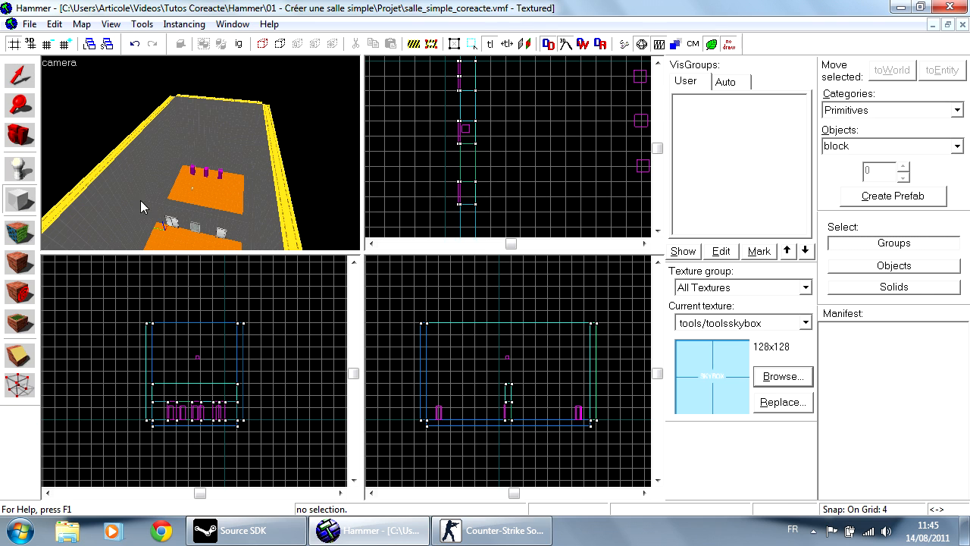
scroll(531, 149, "down", 4)
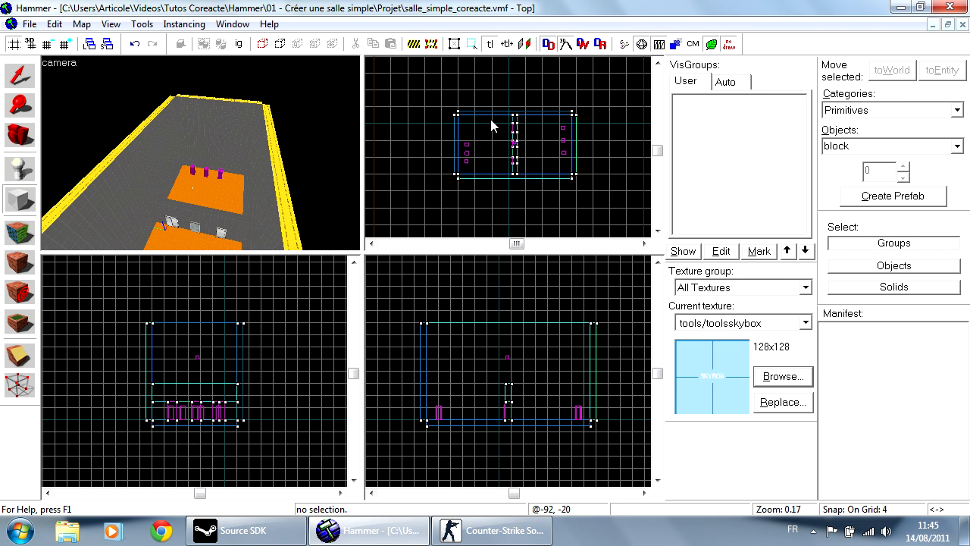
left_click_drag(414, 65, 613, 222)
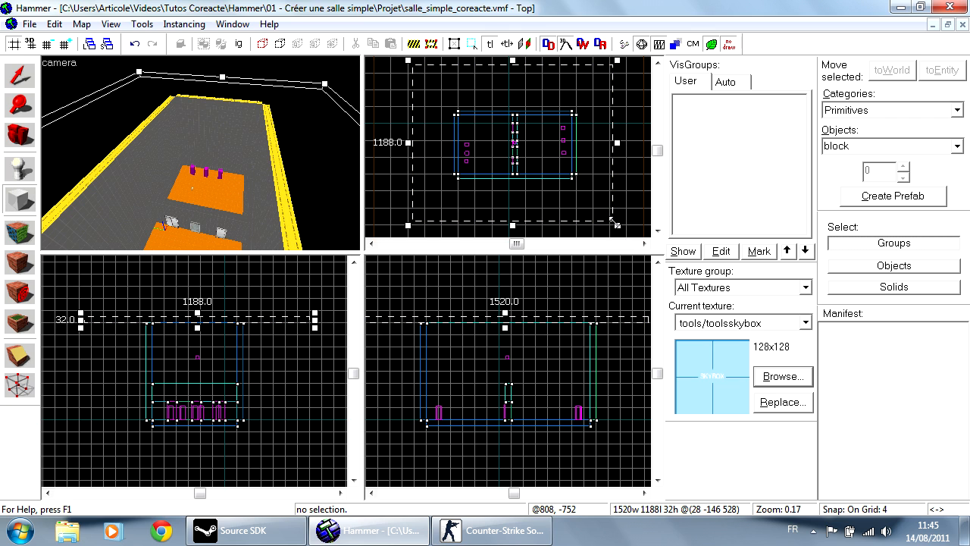
left_click_drag(516, 320, 523, 468)
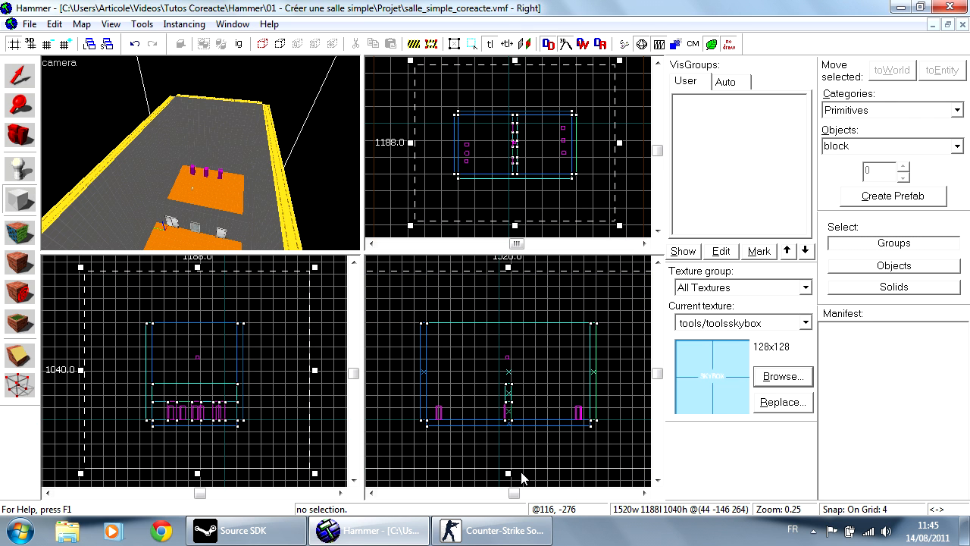
key("Return")
key("shift+s")
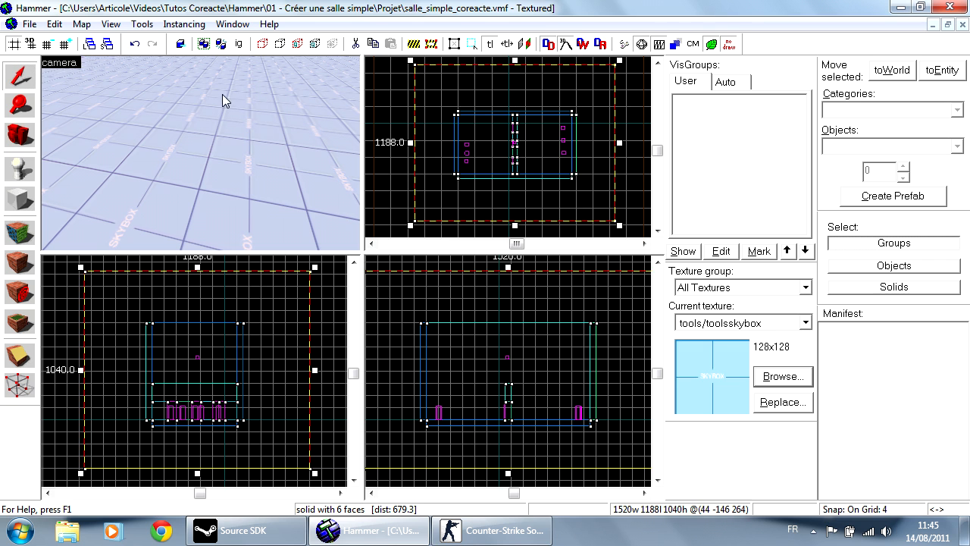
Step: Hollow the enclosing skybox block with walls 32 units thick
right_click(463, 99)
left_click(516, 237)
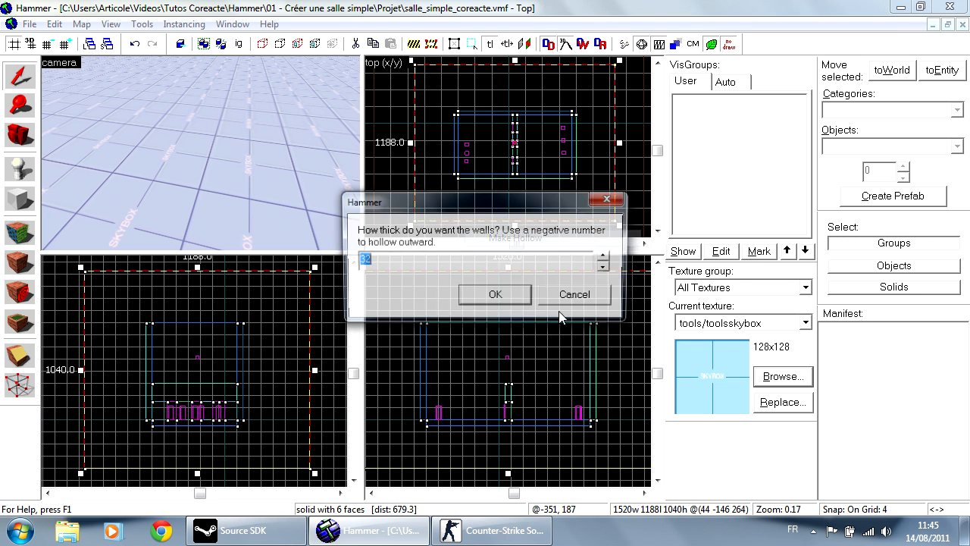
left_click(504, 295)
Step: Examine the gap between the room and the surrounding skybox shell, and the sky above from inside the room
key("w")
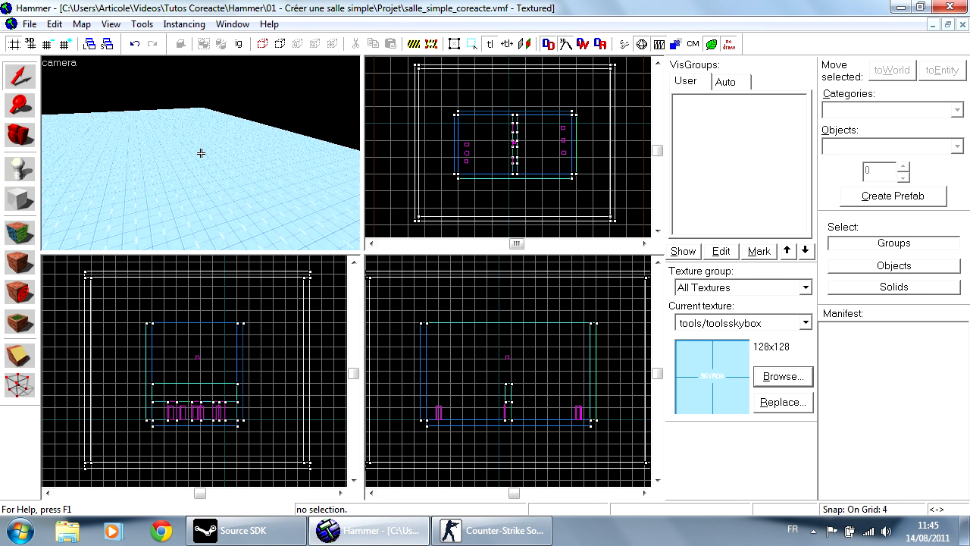
key("w")
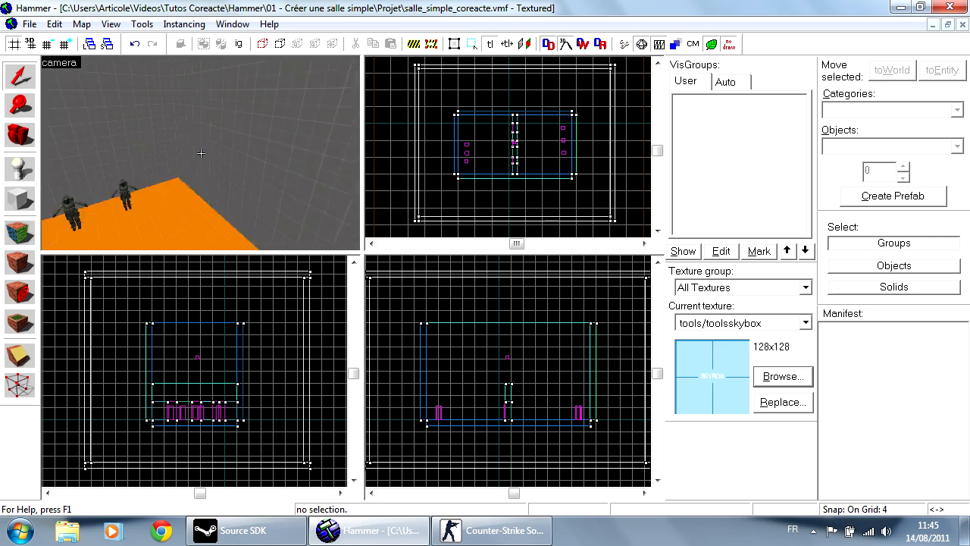
key("w")
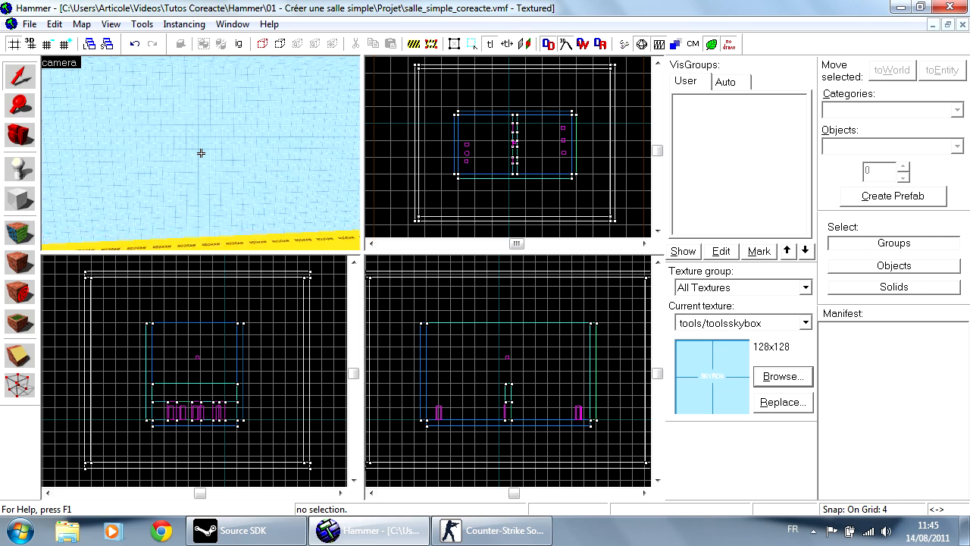
key("w")
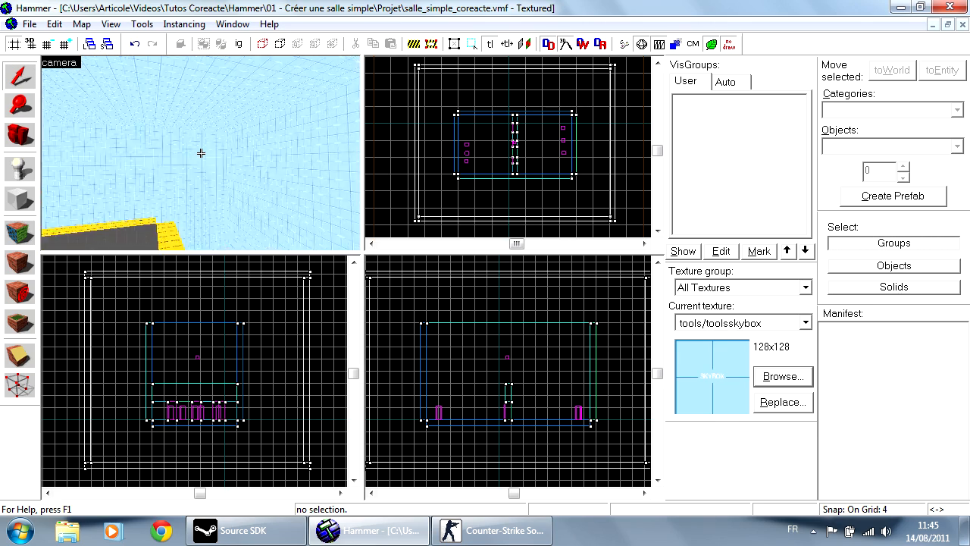
key("w")
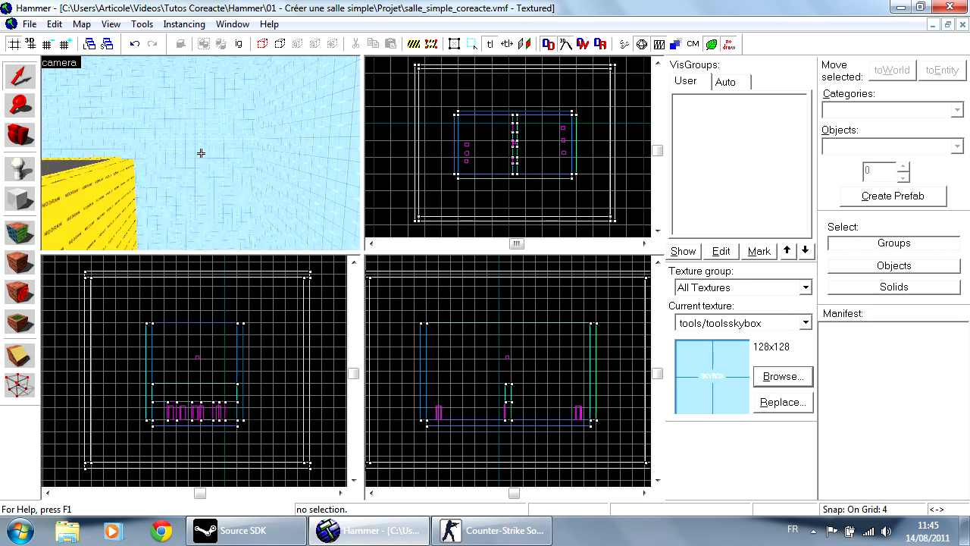
key("w")
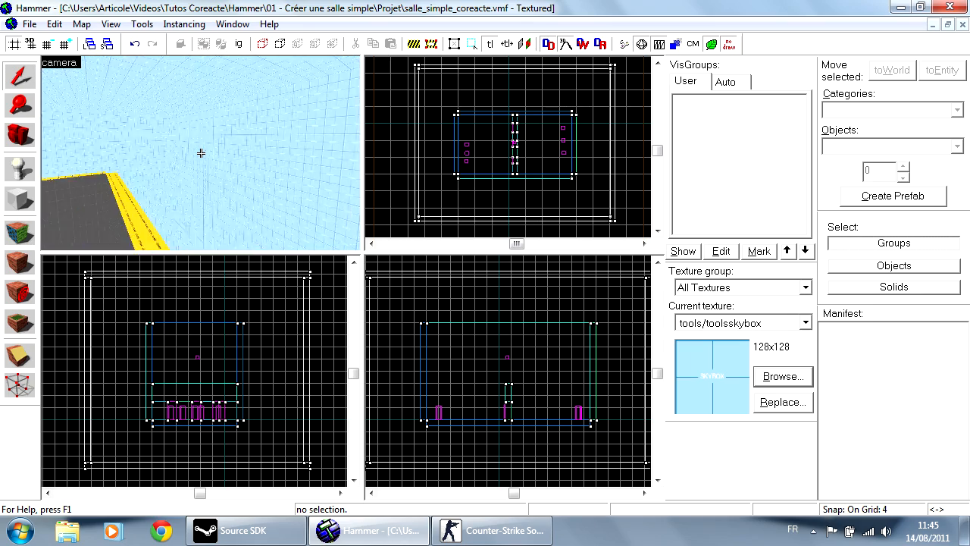
key("w")
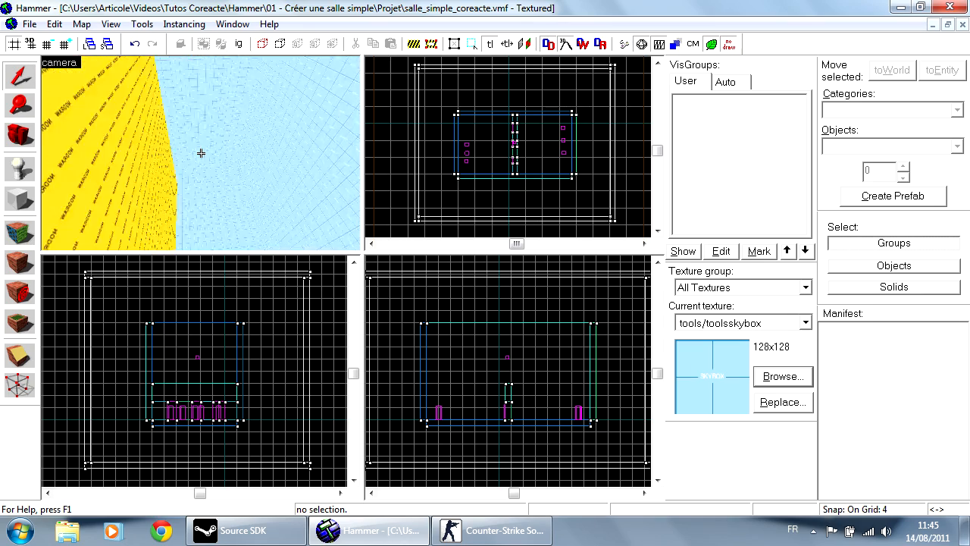
key("w")
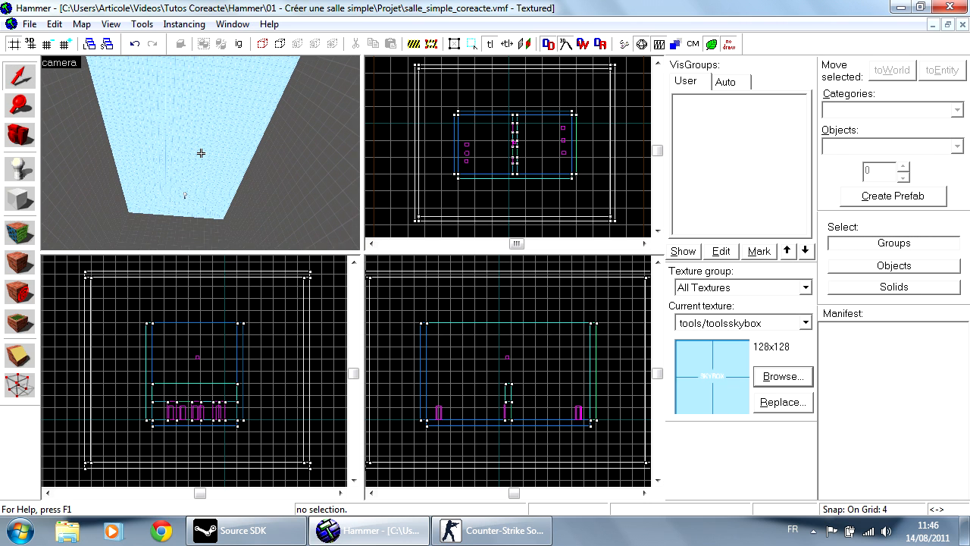
key("w")
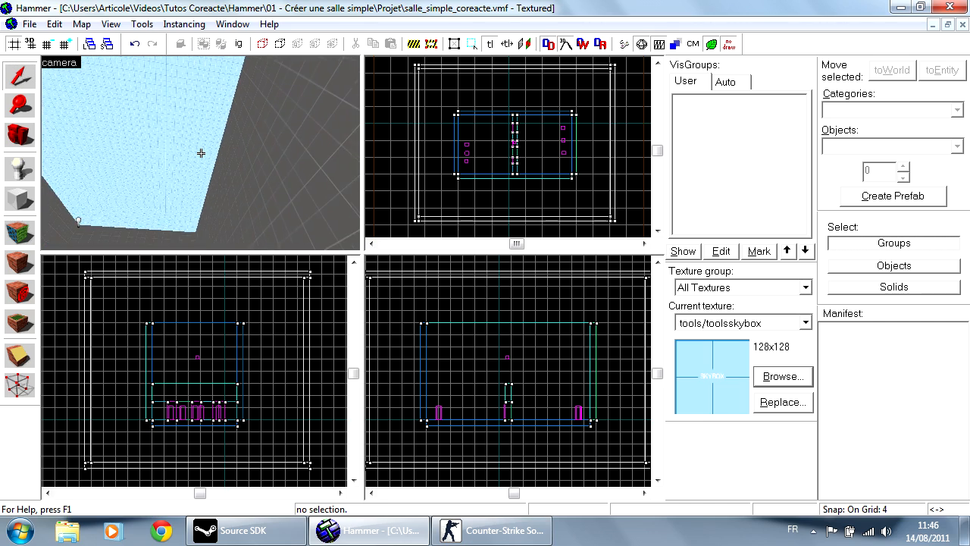
key("w")
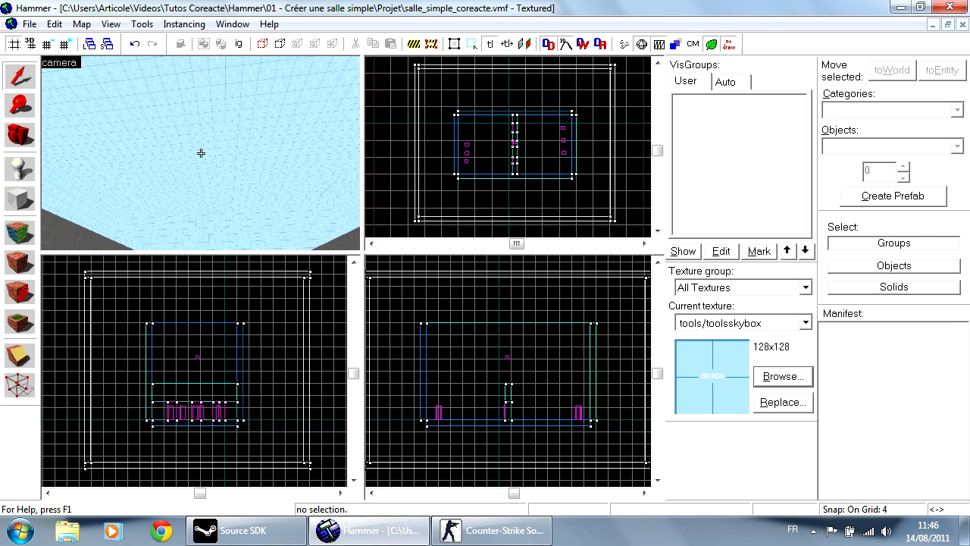
Step: Delete the hollow skybox shell and undo the changes back to the room's original ceiling brush
left_click(201, 153)
key("Delete")
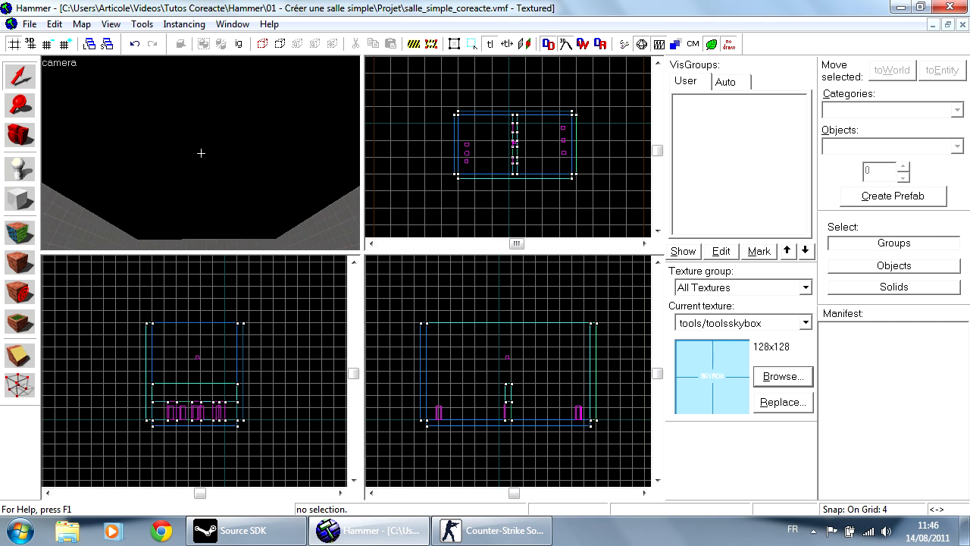
key("ctrl+z")
key("ctrl+z")
key("ctrl+z")
key("ctrl+z")
key("ctrl+z")
Step: Inspect the ceiling brush from inside the room and its nodraw-textured outer side from above
key("z")
key("z")
key("s")
key("w")
key("z")
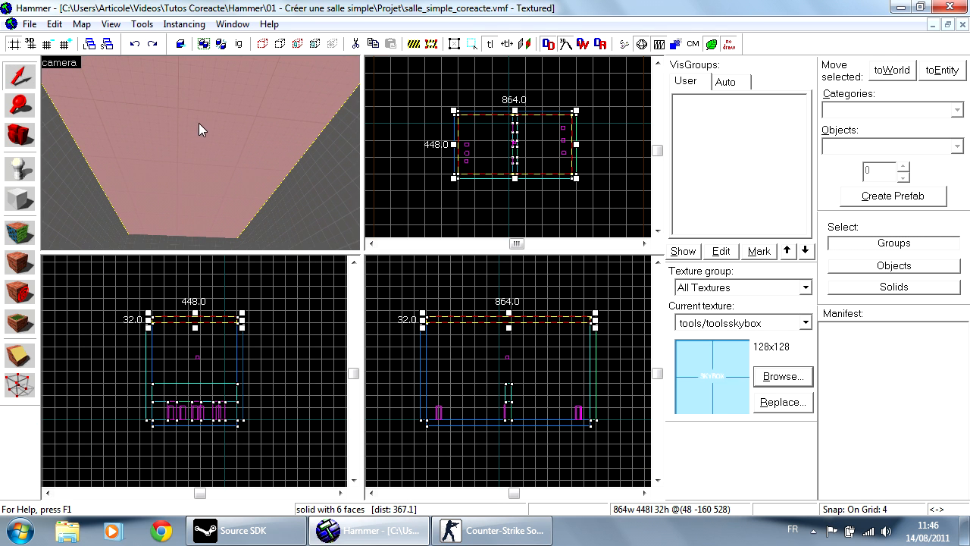
key("z")
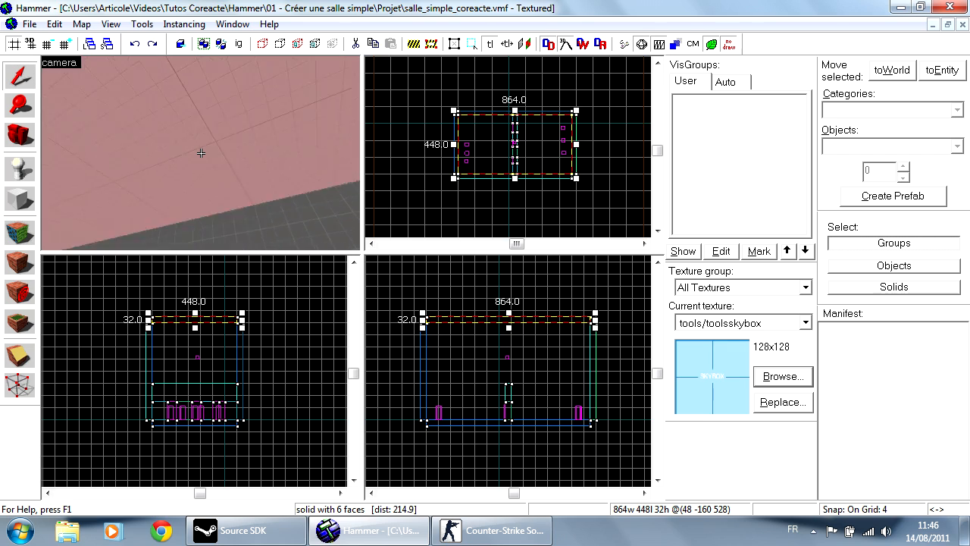
key("w")
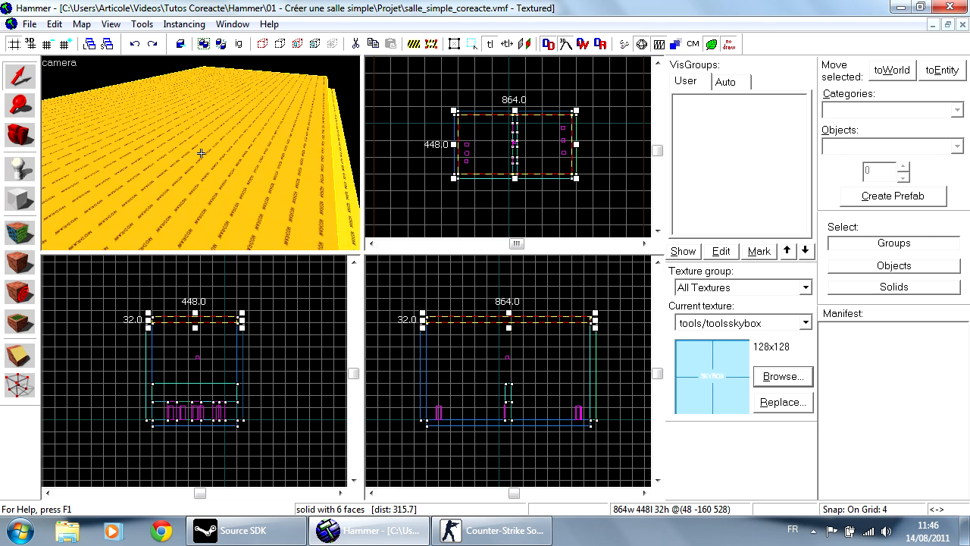
key("s")
key("w")
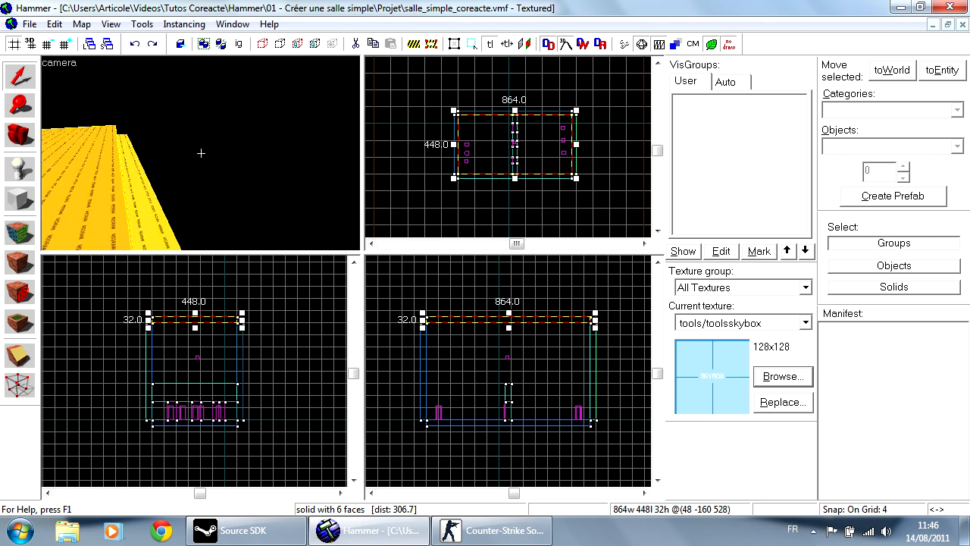
key("s")
key("w")
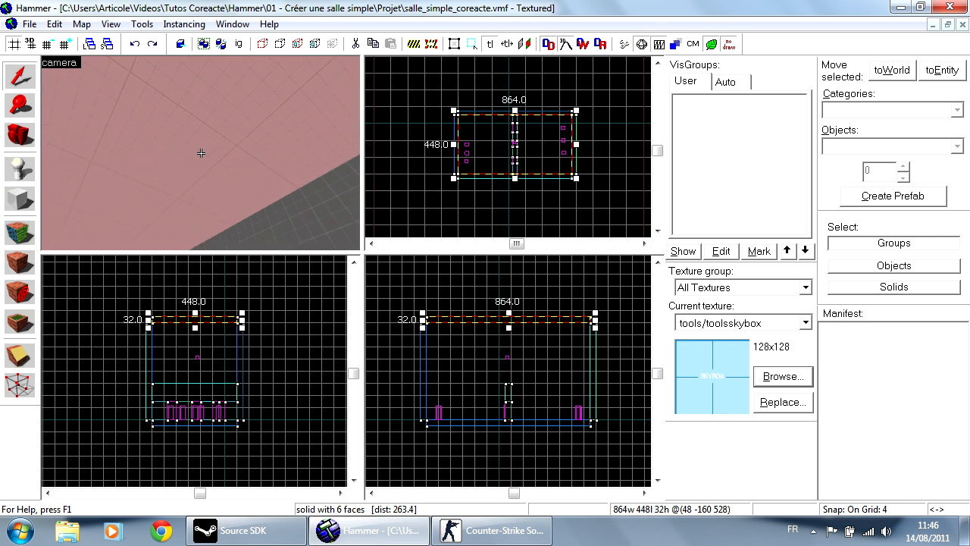
Step: Apply the tools/toolsskybox texture to the ceiling's inner face and close the Face Edit Sheet
key("z")
left_click(17, 234)
left_click(169, 147)
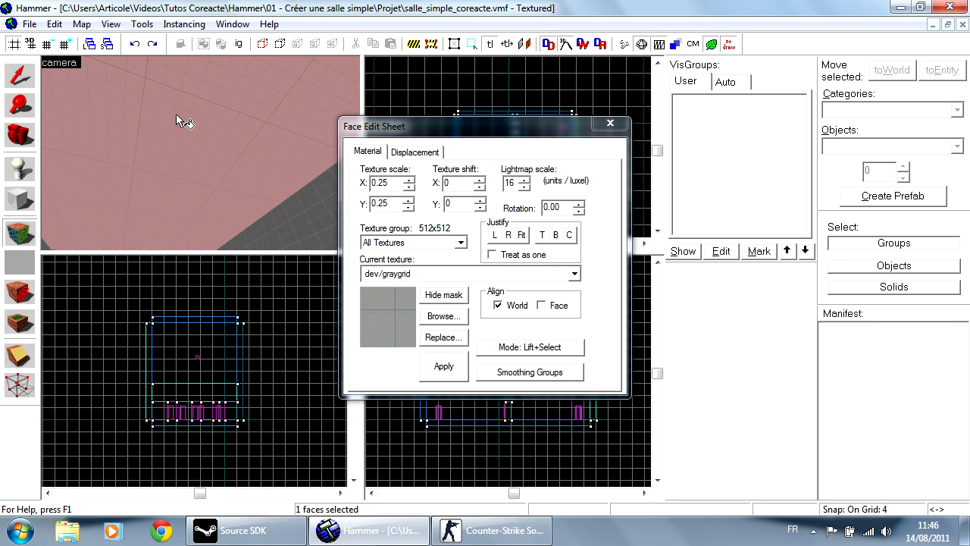
left_click(444, 316)
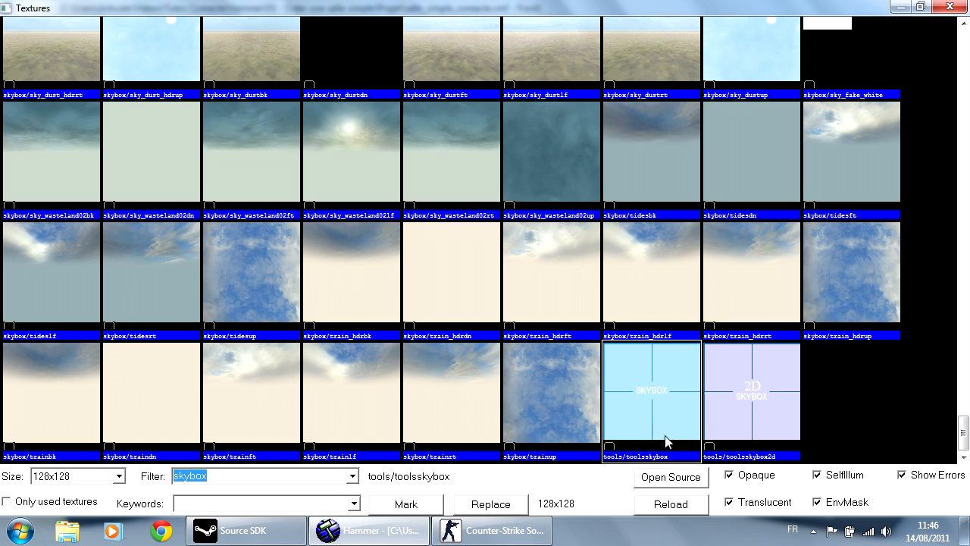
double_click(637, 399)
left_click(444, 366)
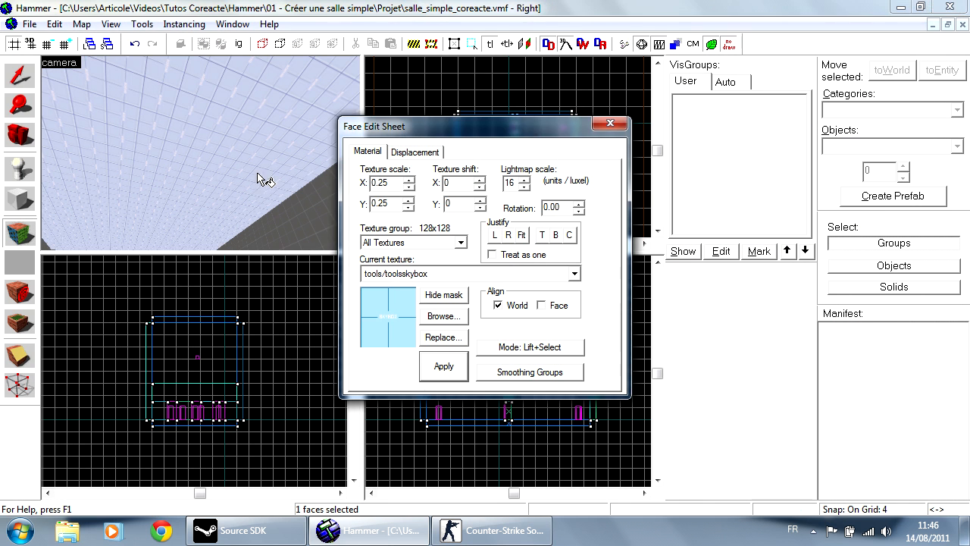
left_click(610, 124)
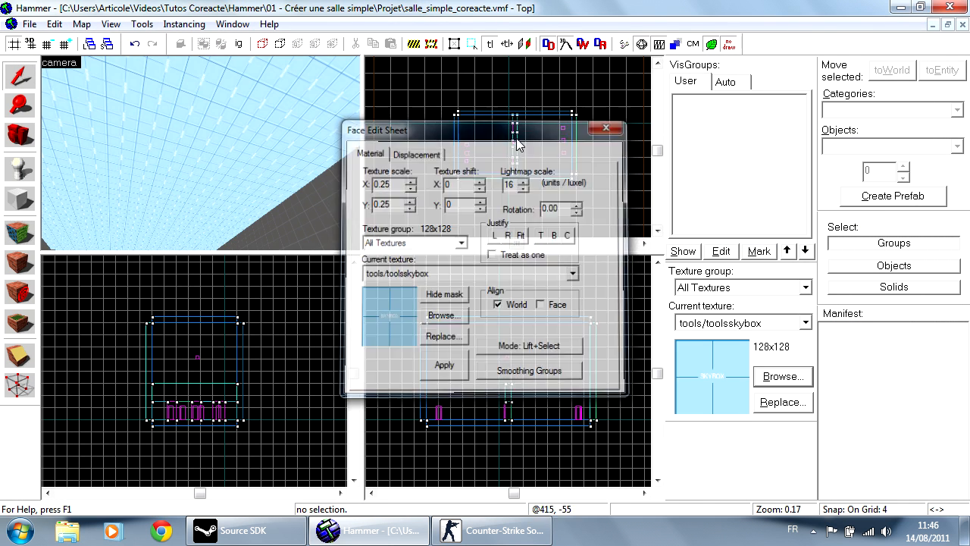
Step: Examine the sky-textured ceiling from inside the room in the 3D view
key("z")
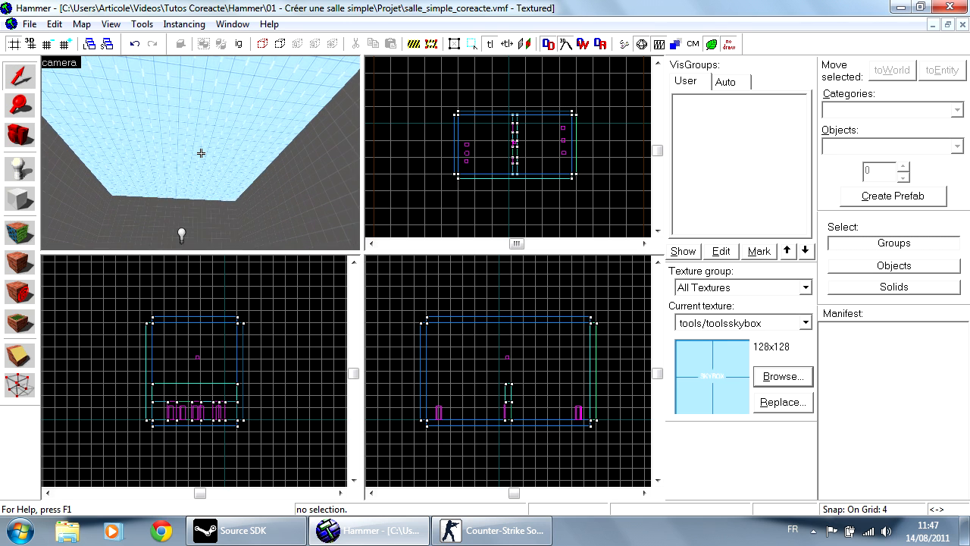
key("z")
key("z")
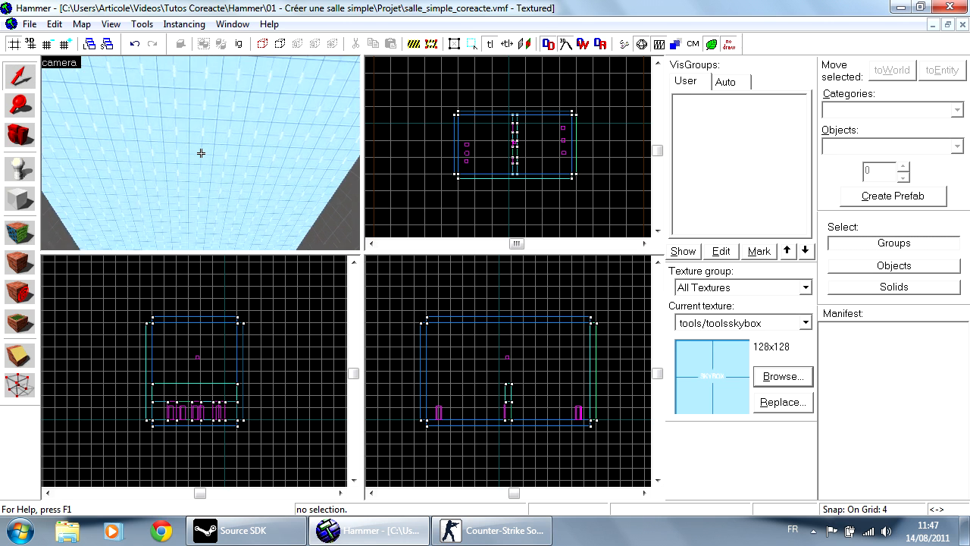
key("z")
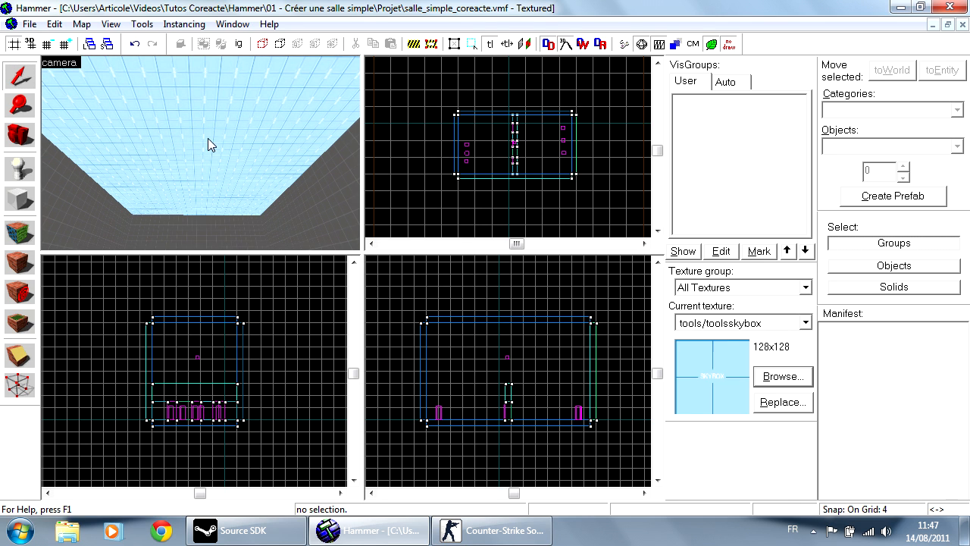
Step: Browse the textures filtered by skybox and compare the faces of the militia_hdr sky set
left_click(781, 377)
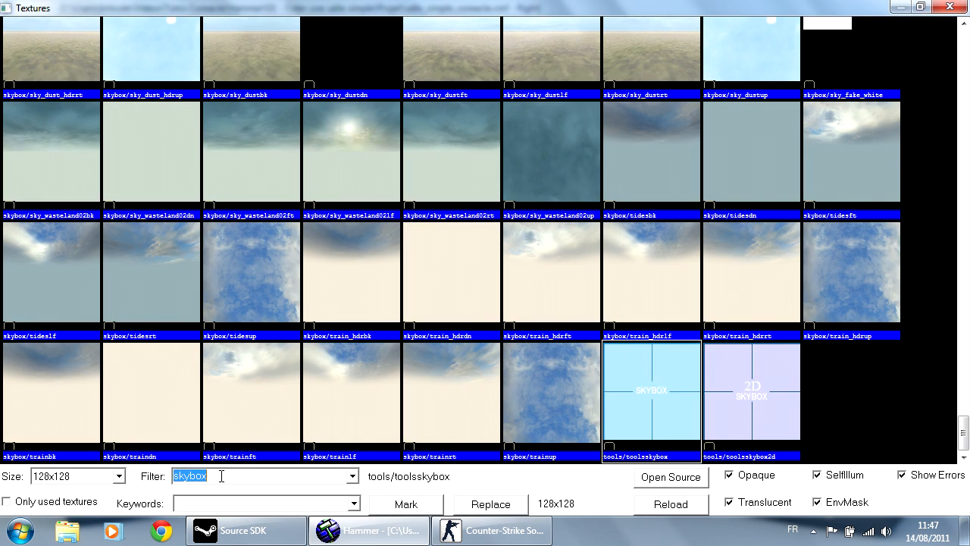
left_click(221, 476)
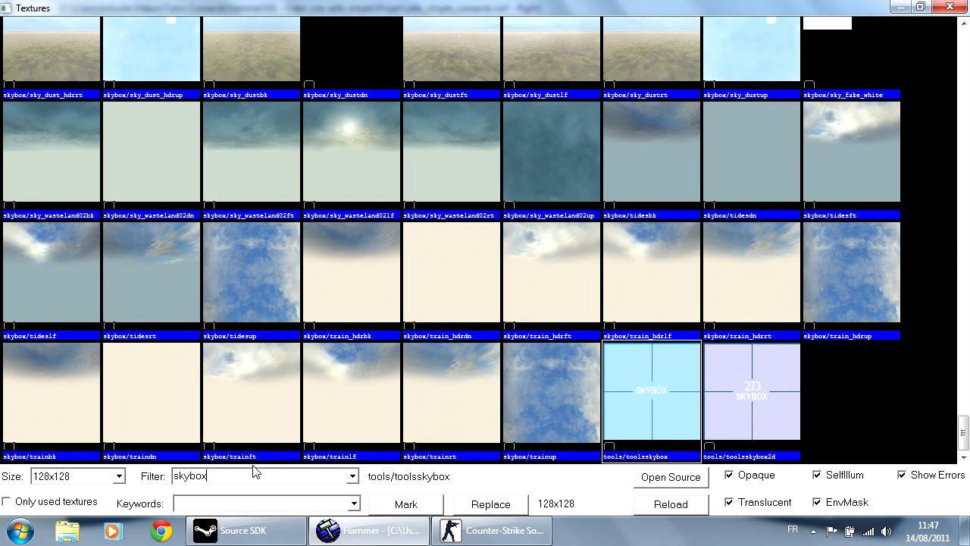
left_click_drag(963, 437, 964, 91)
left_click(454, 280)
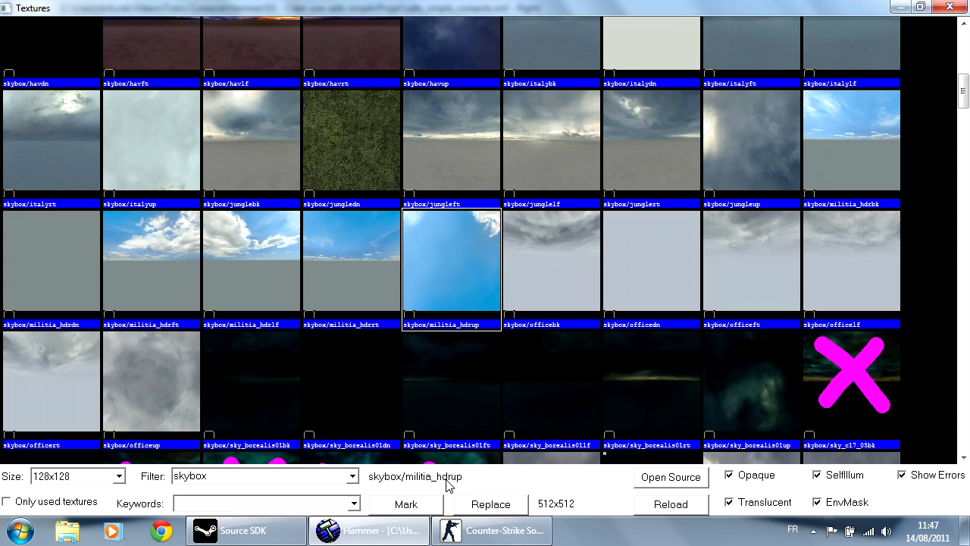
left_click(350, 268)
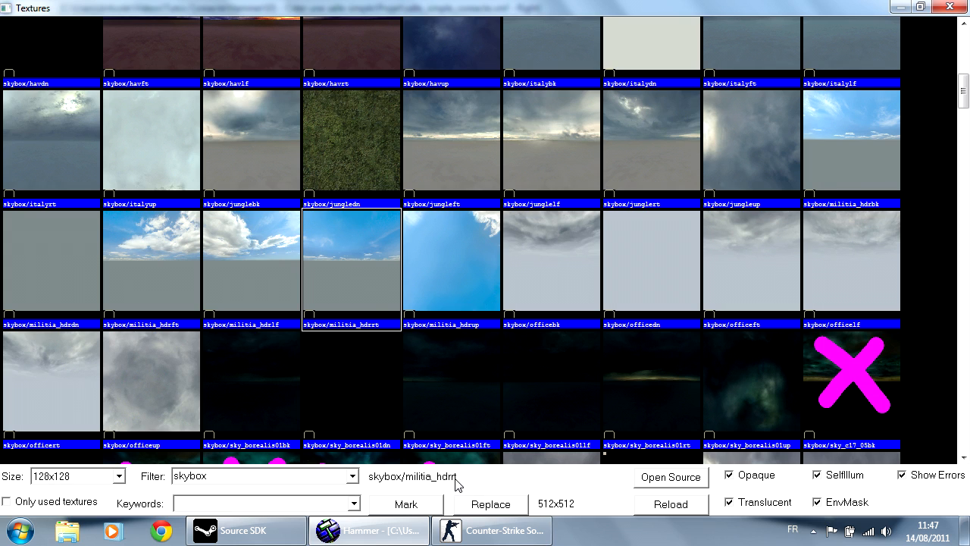
left_click(259, 277)
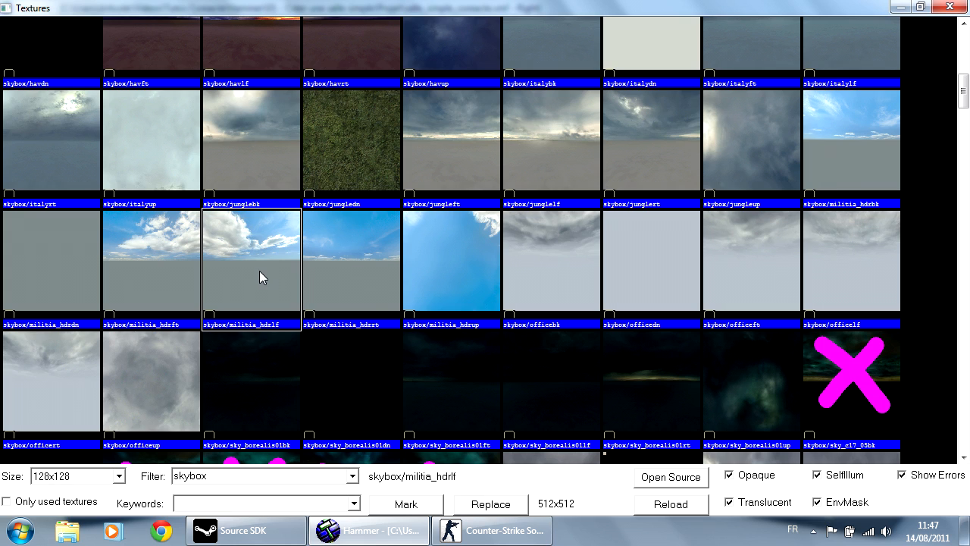
left_click(157, 287)
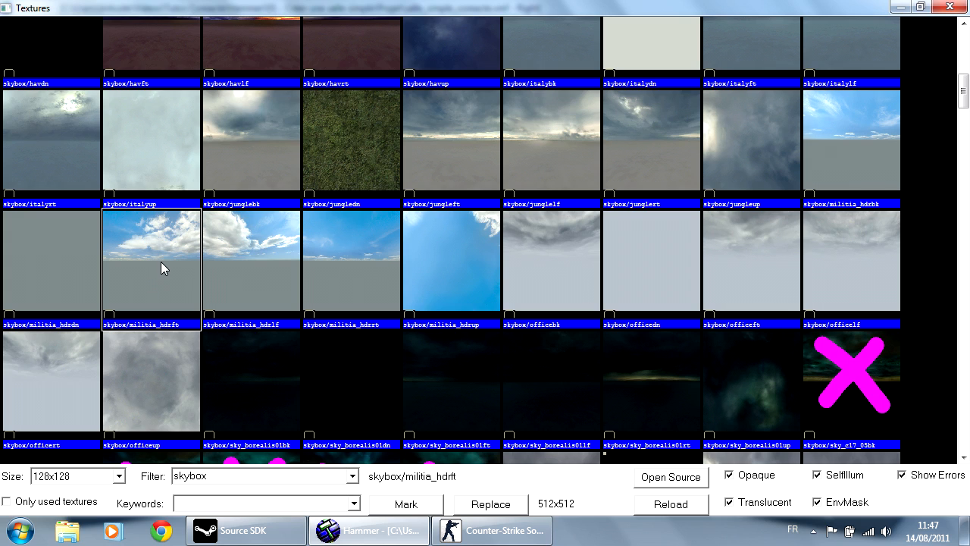
left_click(64, 280)
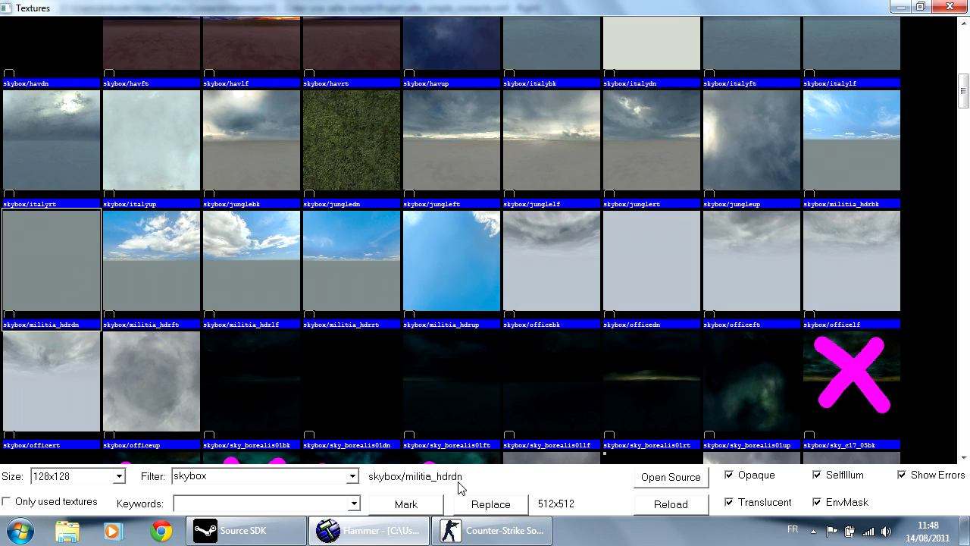
left_click(155, 264)
left_click(67, 254)
left_click(439, 256)
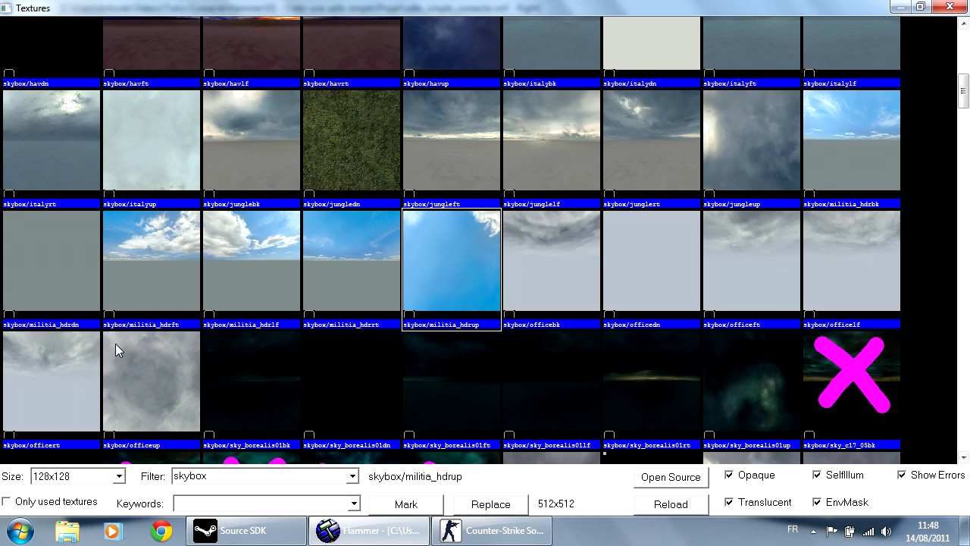
Step: Look through other sky sets in the texture browser, including officeft, sky_day02_06_hdrdn and sky_day02_07dn
left_click(746, 262)
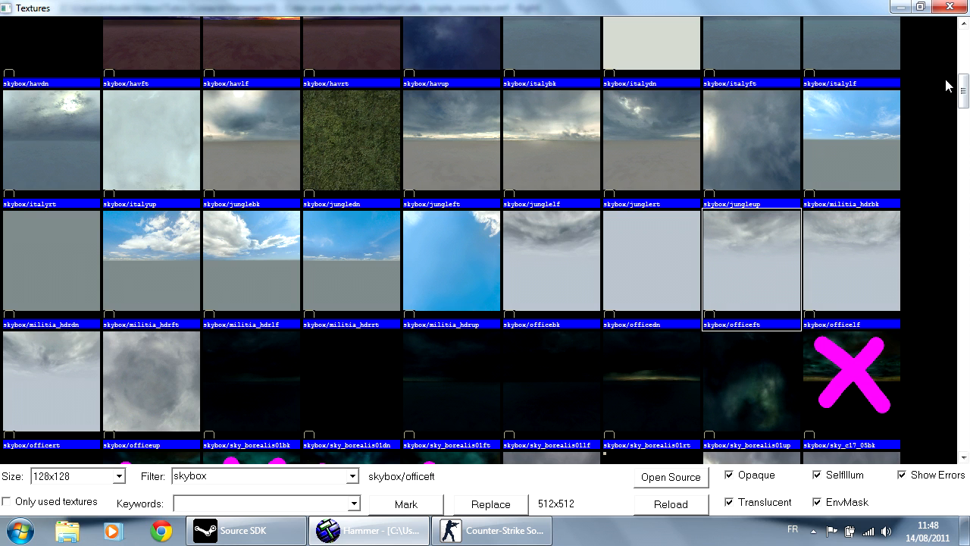
left_click_drag(963, 90, 964, 276)
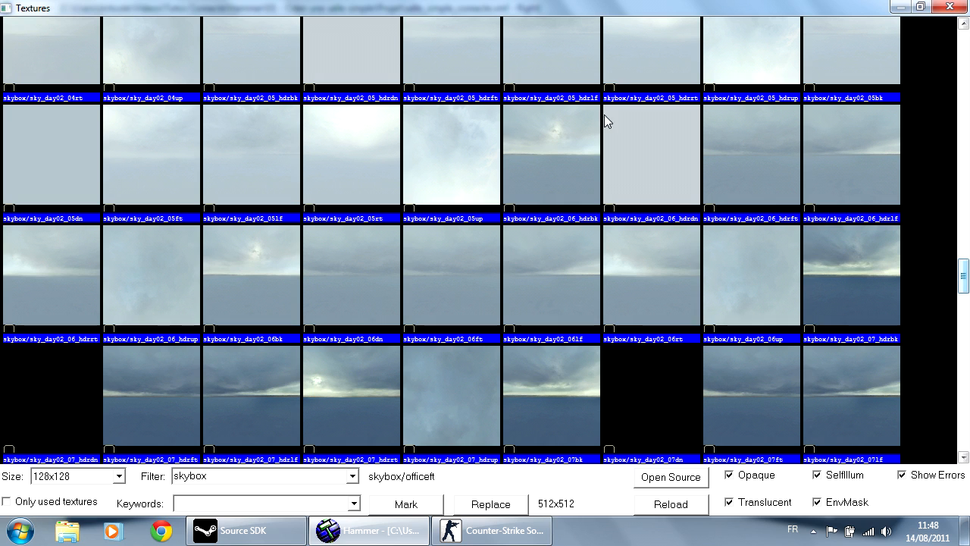
left_click(642, 148)
scroll(783, 246, "down", 3)
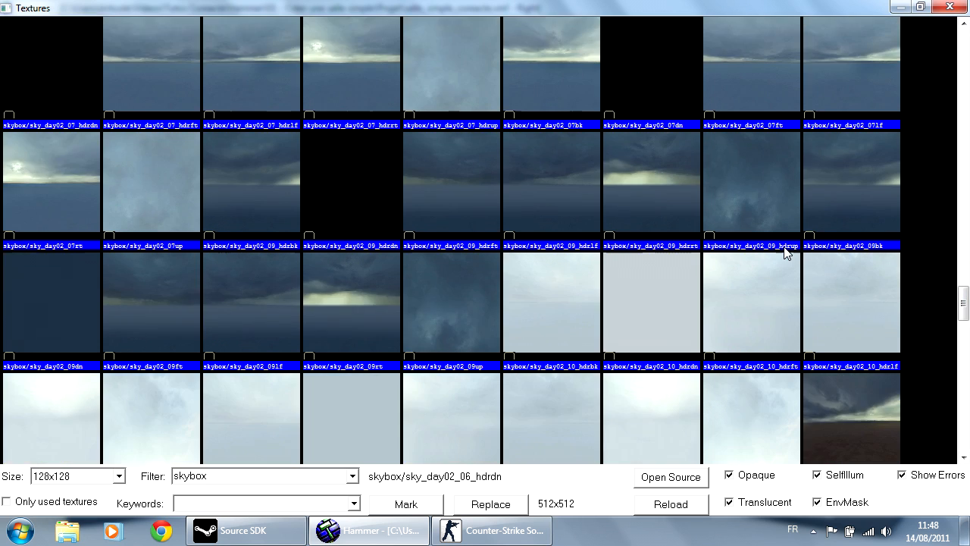
scroll(784, 246, "up", 1)
left_click(658, 182)
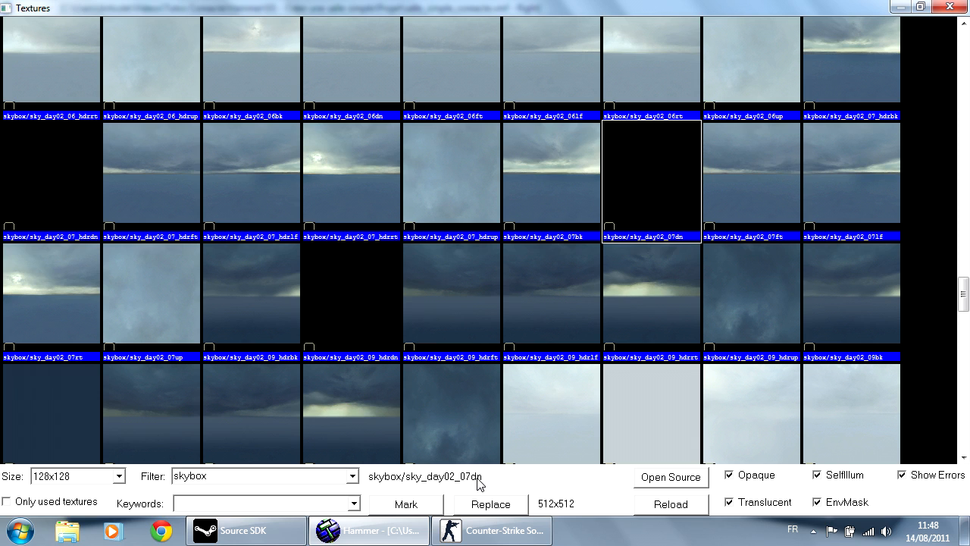
left_click_drag(964, 291, 964, 302)
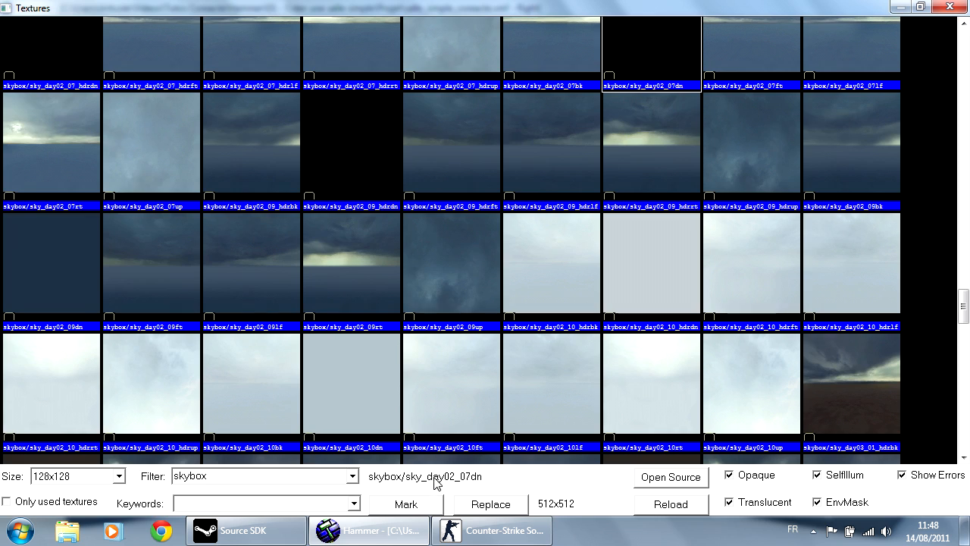
Step: Go back to the skybox/militia_hdrup texture to check the sky set's base name, and close the texture browser
scroll(816, 363, "up", 10)
scroll(817, 361, "up", 10)
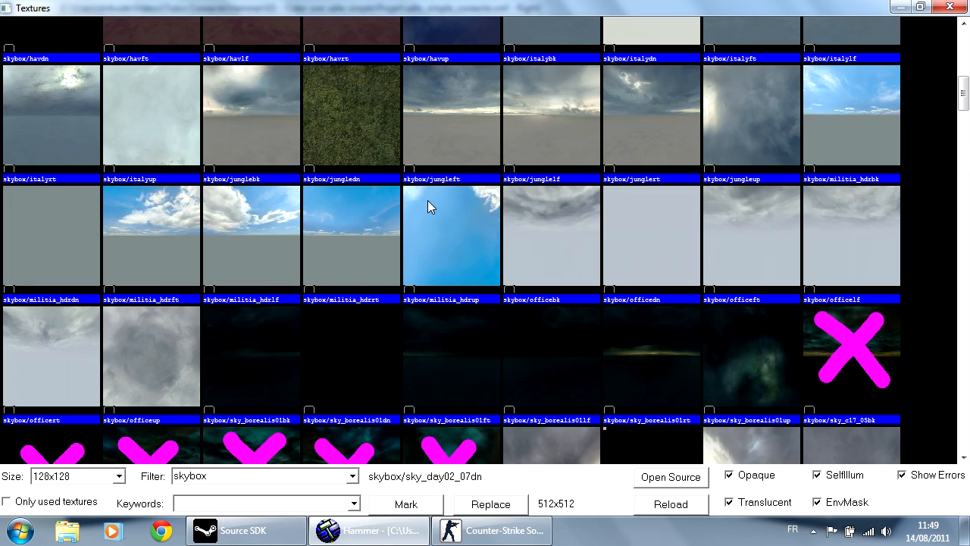
left_click(431, 203)
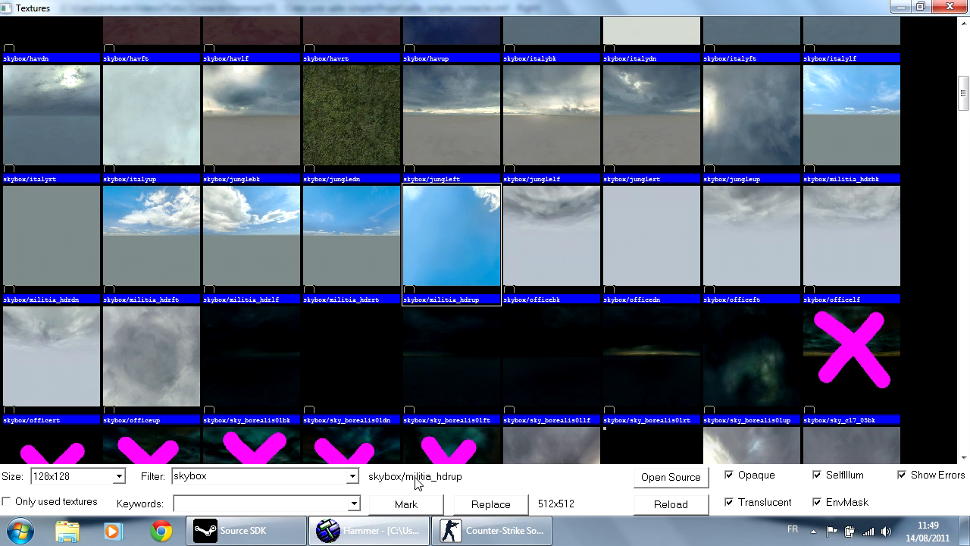
left_click(950, 7)
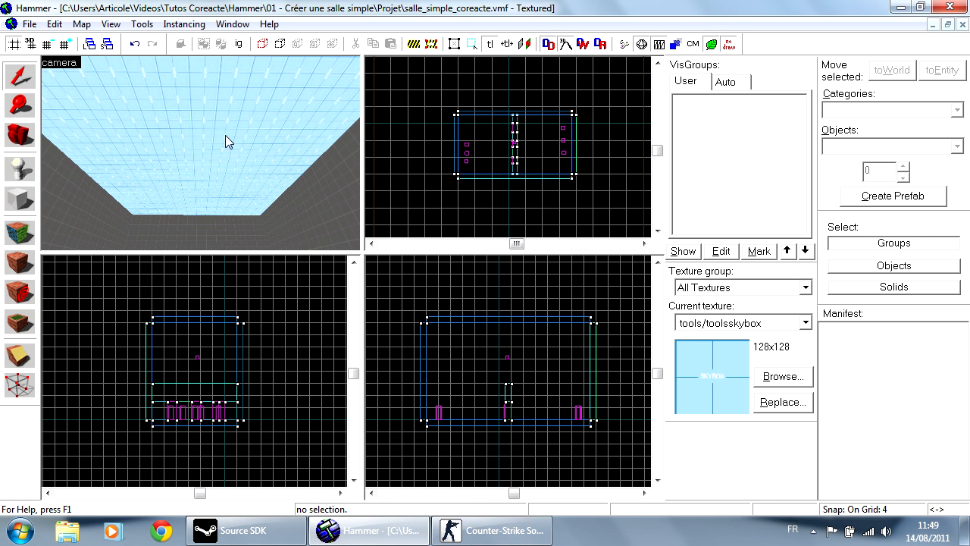
Step: Set the map's SkyBox Texture Name property to militia_hdr, apply it and deselect the map's objects
left_click(81, 24)
left_click(125, 294)
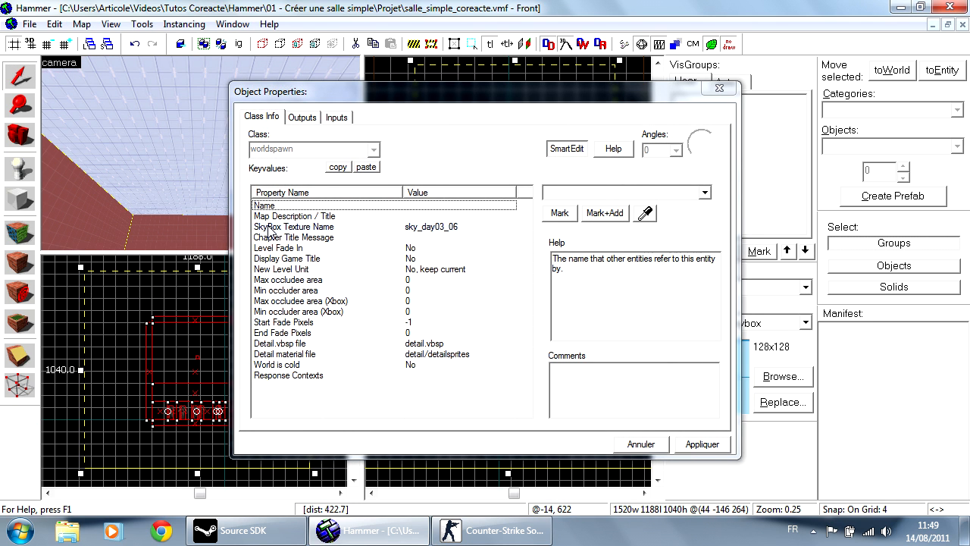
left_click(268, 226)
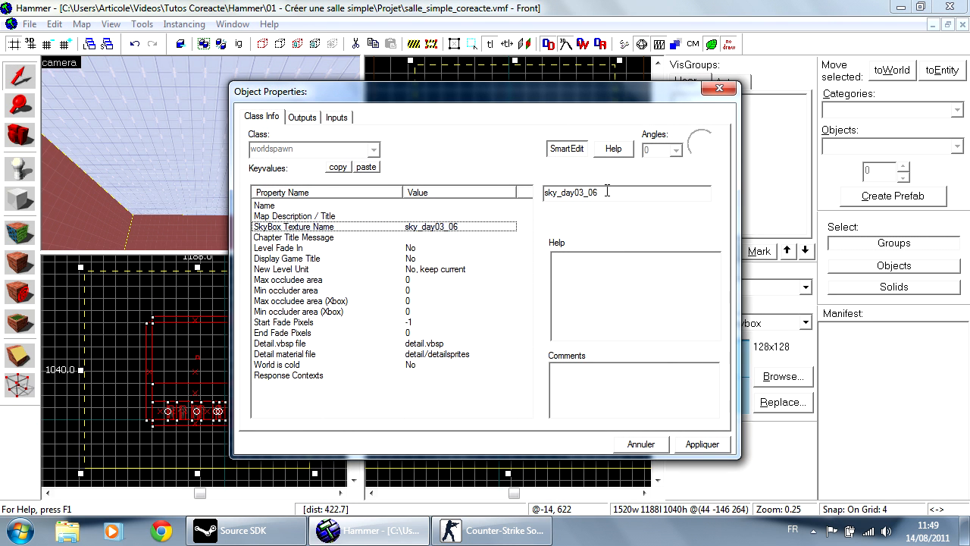
left_click_drag(607, 191, 508, 185)
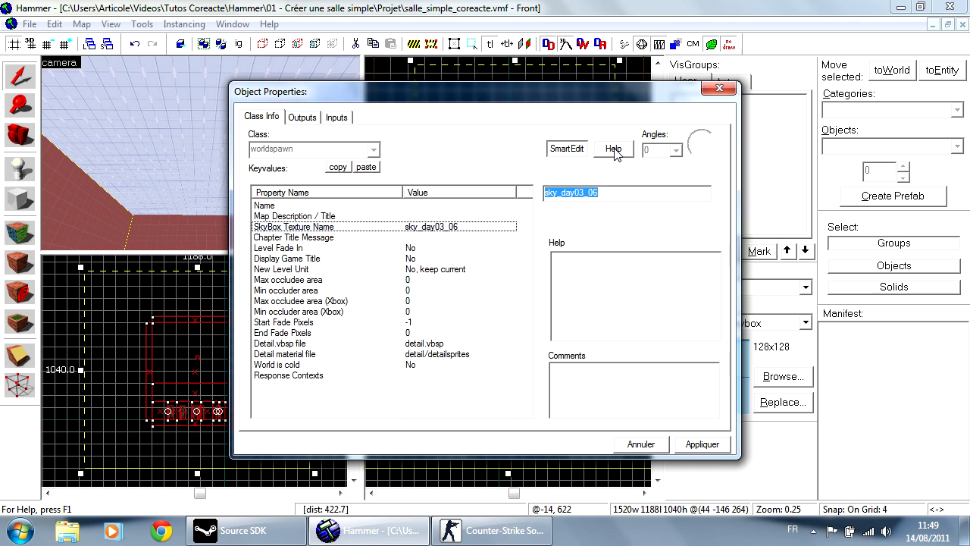
type("militia_hdr")
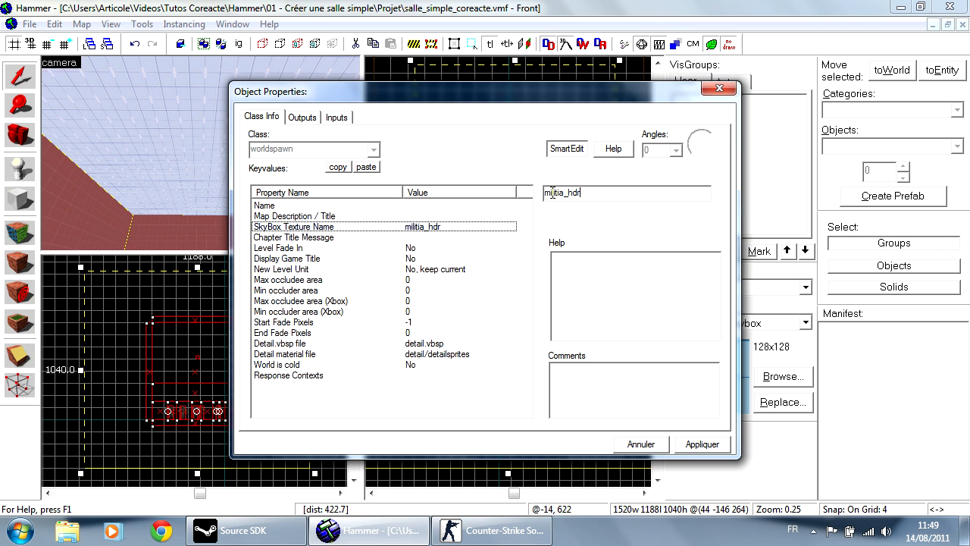
left_click(707, 443)
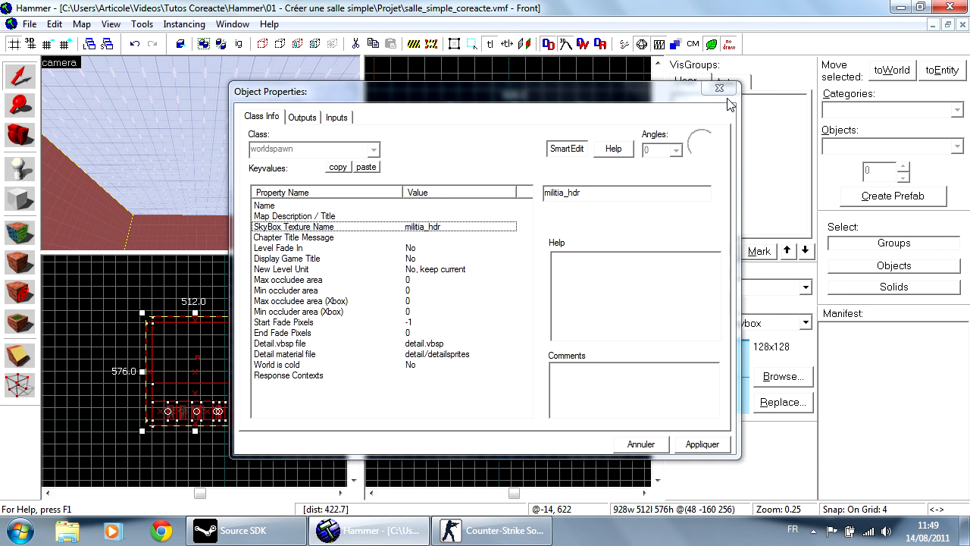
left_click(719, 89)
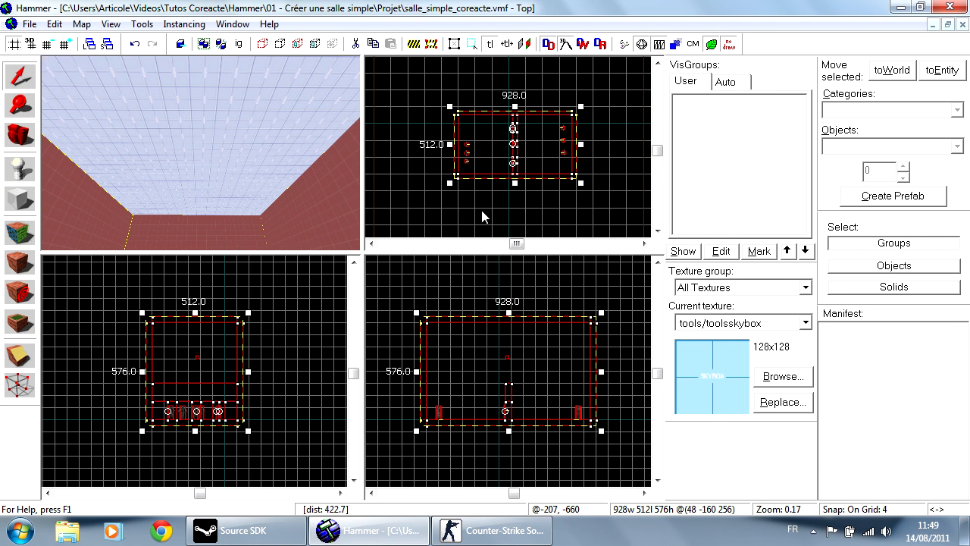
left_click(483, 216)
Step: Delete the light entity hanging in the middle of the room
key("z")
key("w")
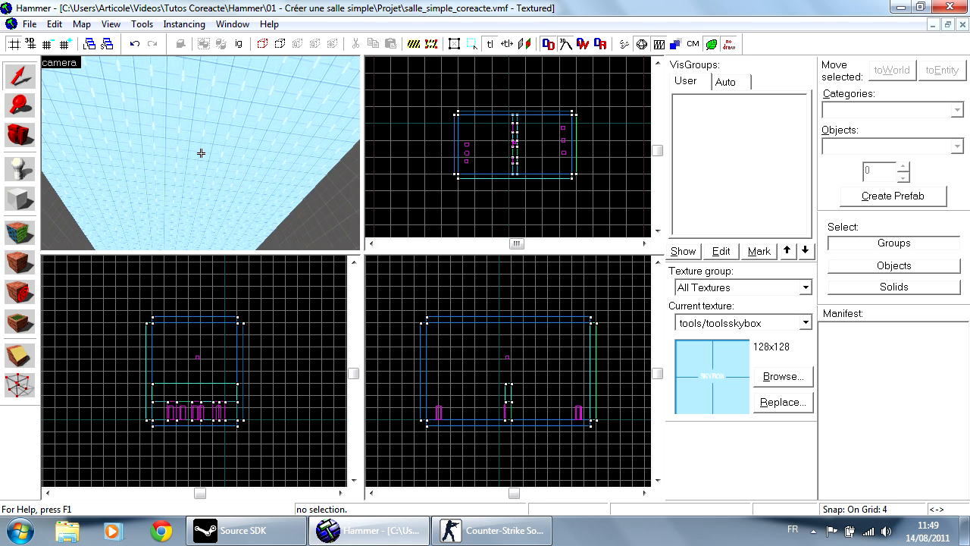
left_click(199, 151)
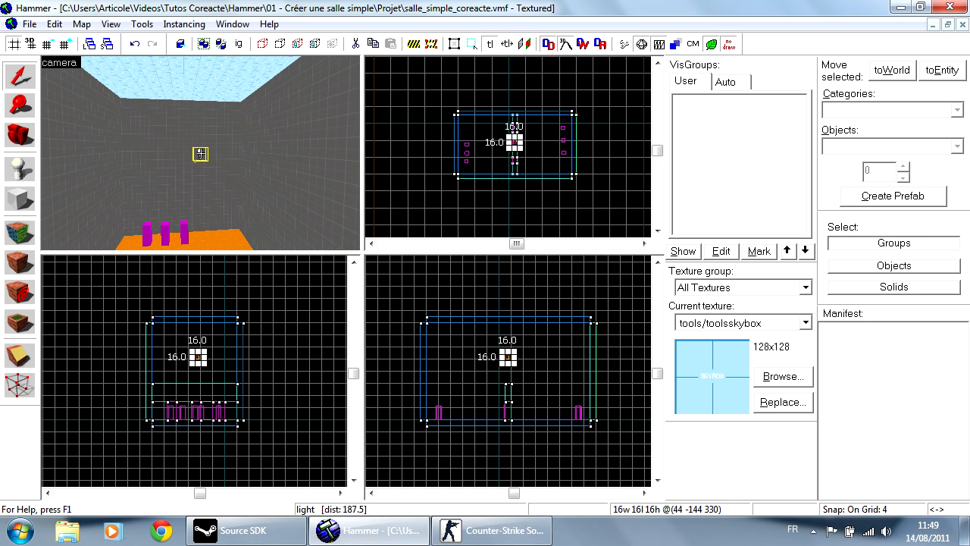
key("Delete")
key("z")
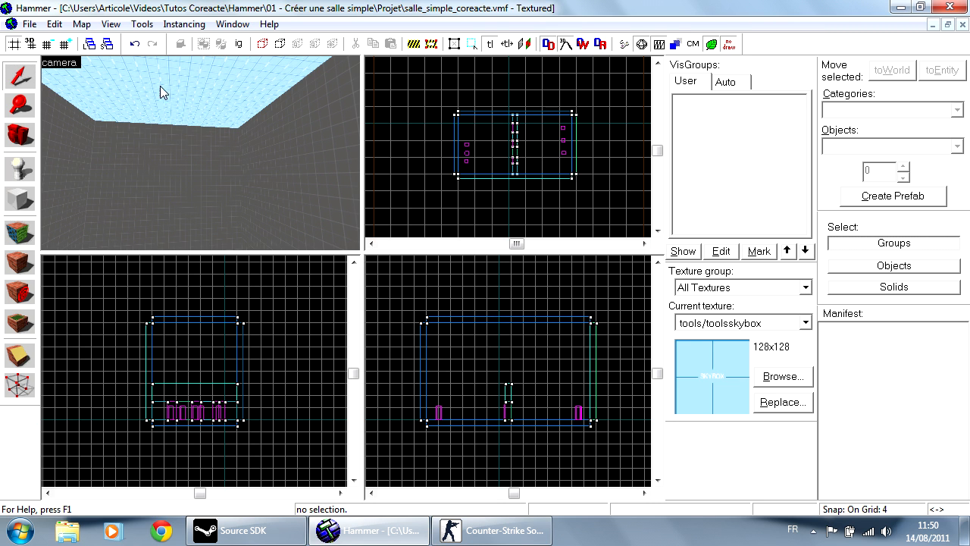
Step: Compile the salle_simple_coreacte map with Run Map
left_click(30, 24)
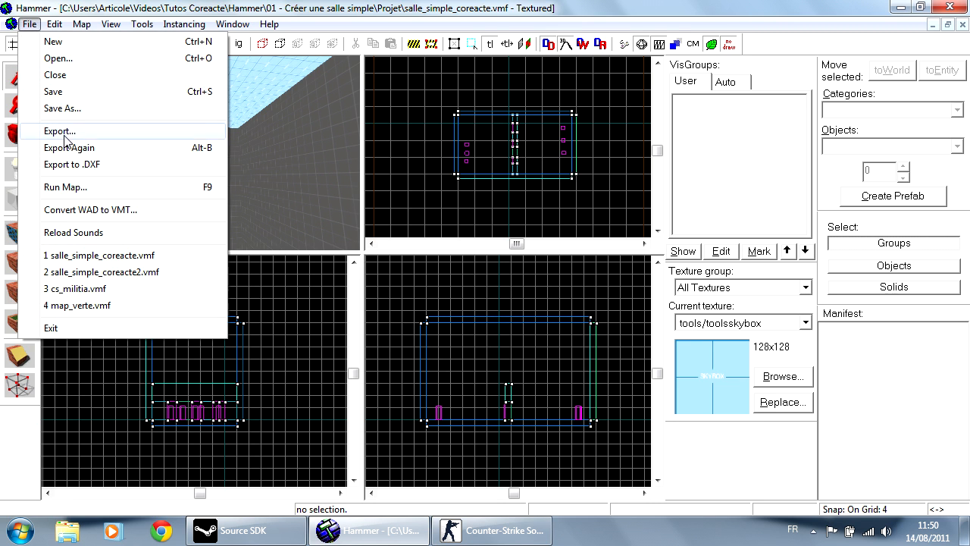
left_click(66, 186)
left_click(509, 426)
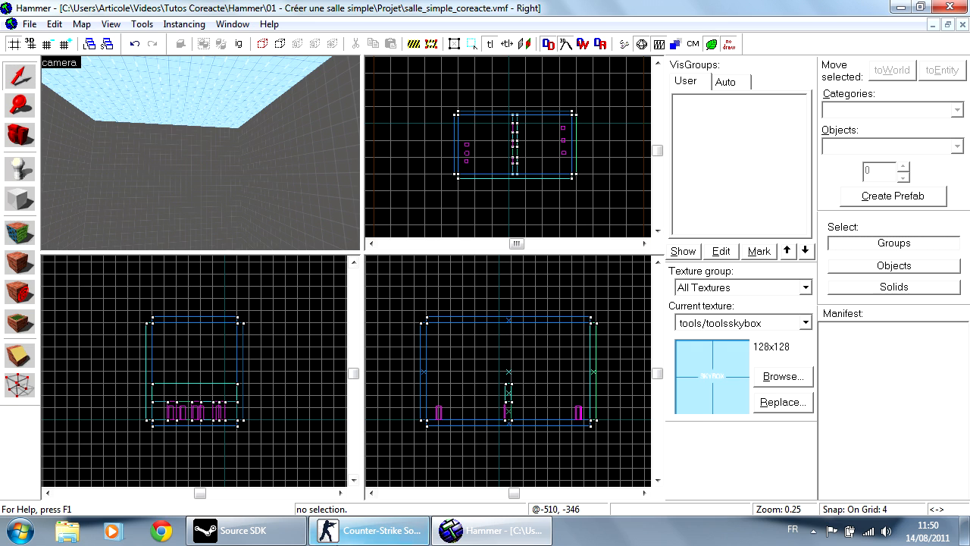
Step: Switch to Counter-Strike Source and start a local server on the map salle_simple_coreacte
left_click(346, 535)
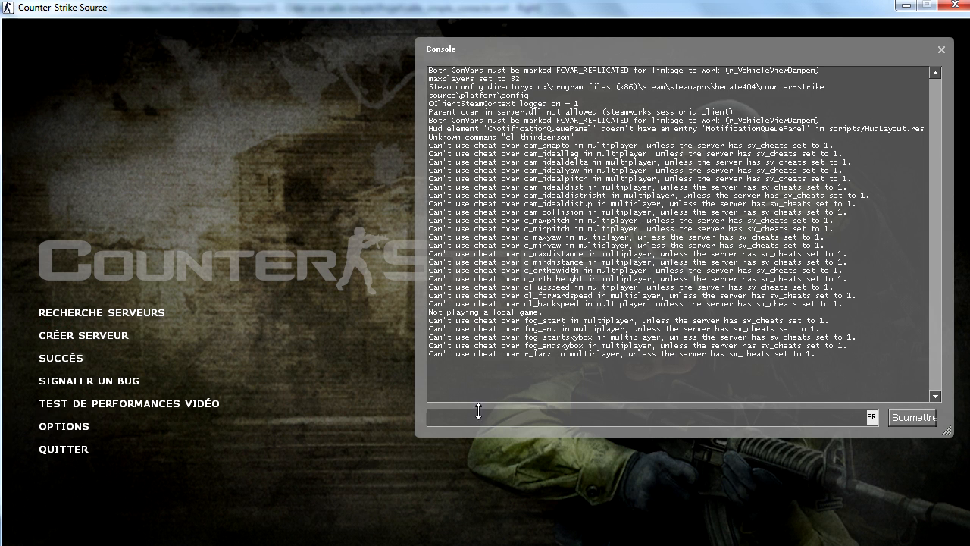
left_click(104, 338)
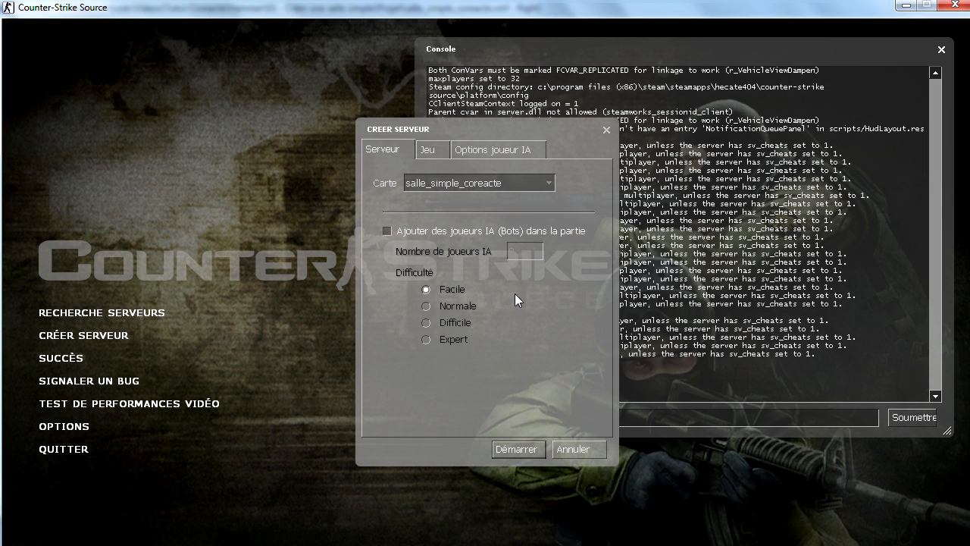
left_click(535, 448)
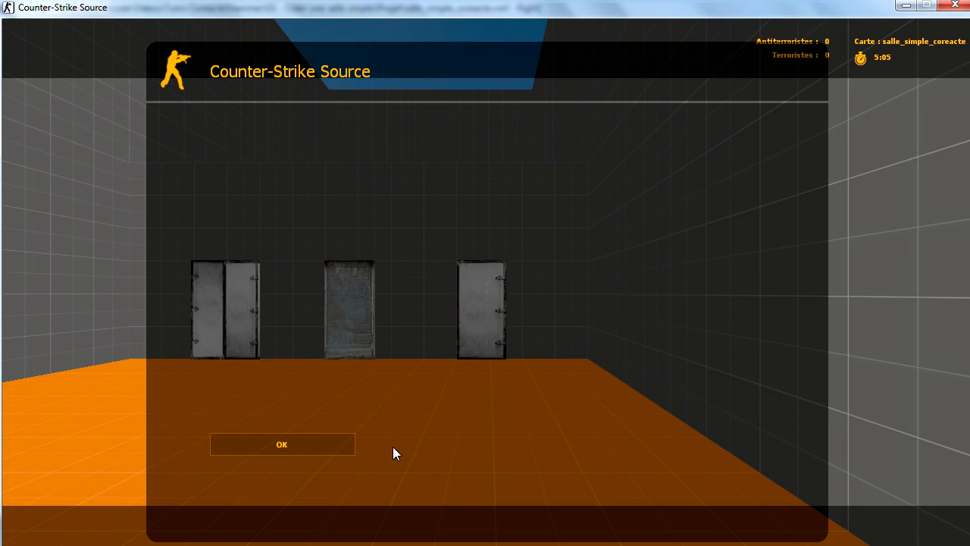
Step: Join the game as a spectator and examine the sky above the room
left_click(250, 445)
left_click(304, 306)
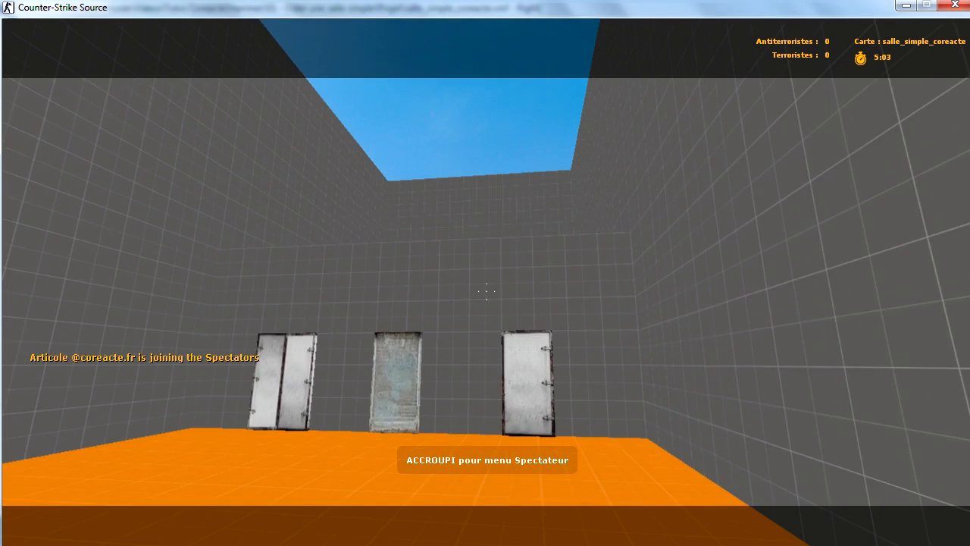
key("w")
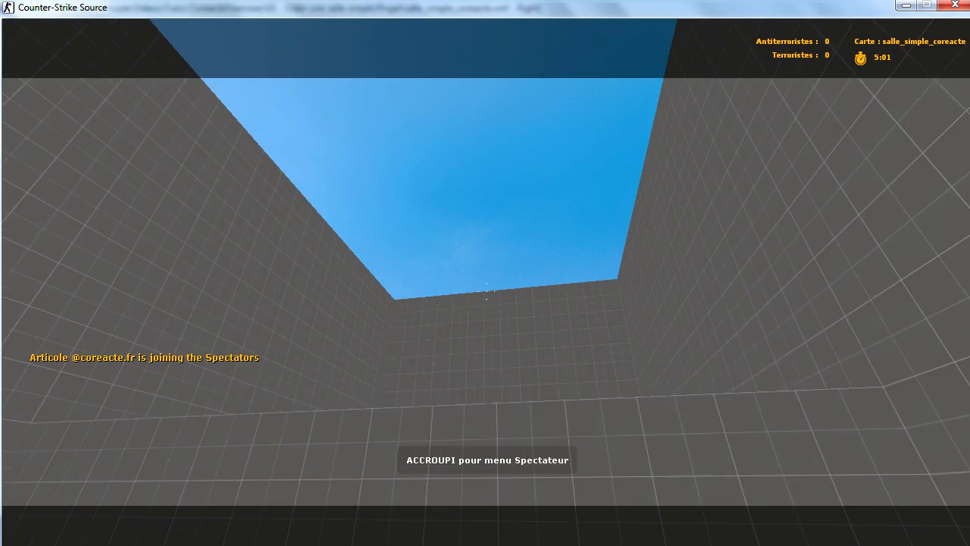
Step: Fly around the room as a spectator to examine the skybox ceiling, the walls and the doors in the dividing wall
key("s")
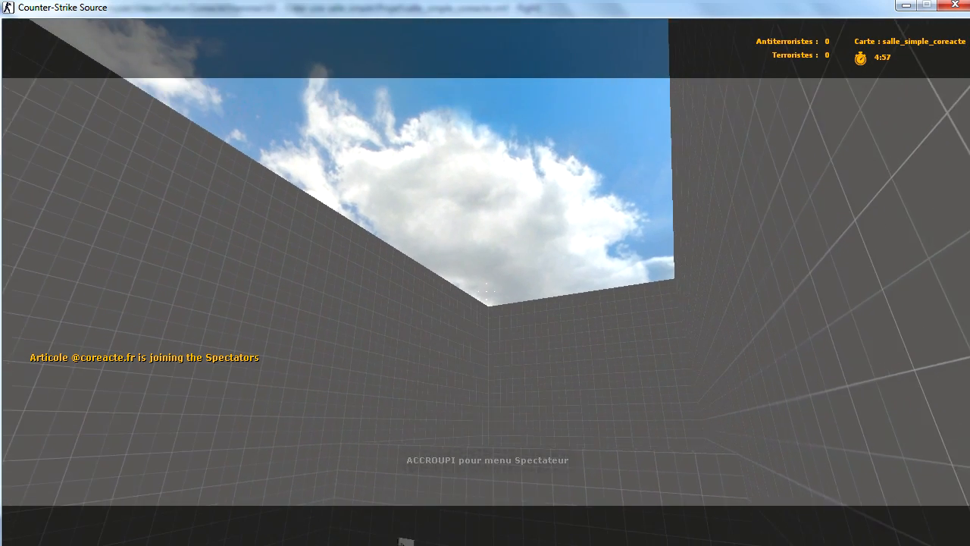
key("a")
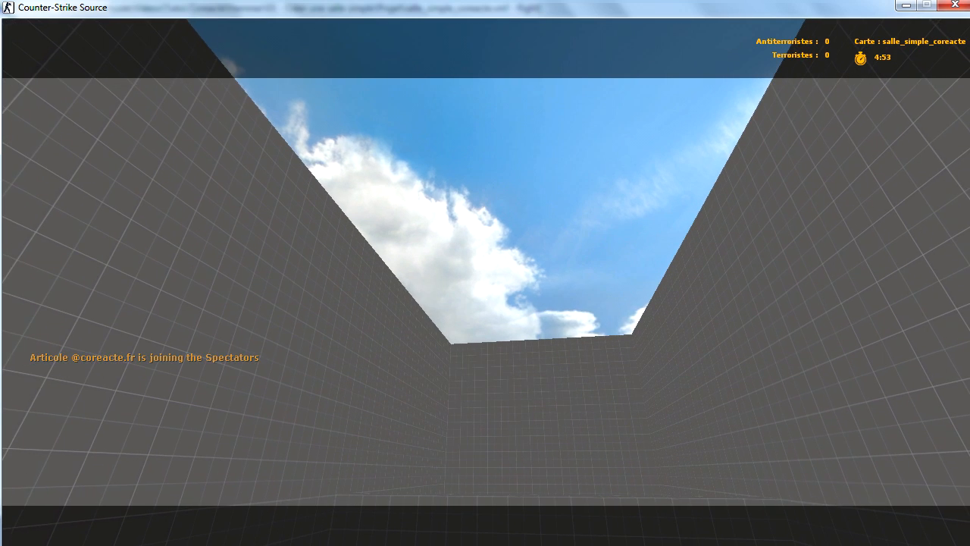
key("a")
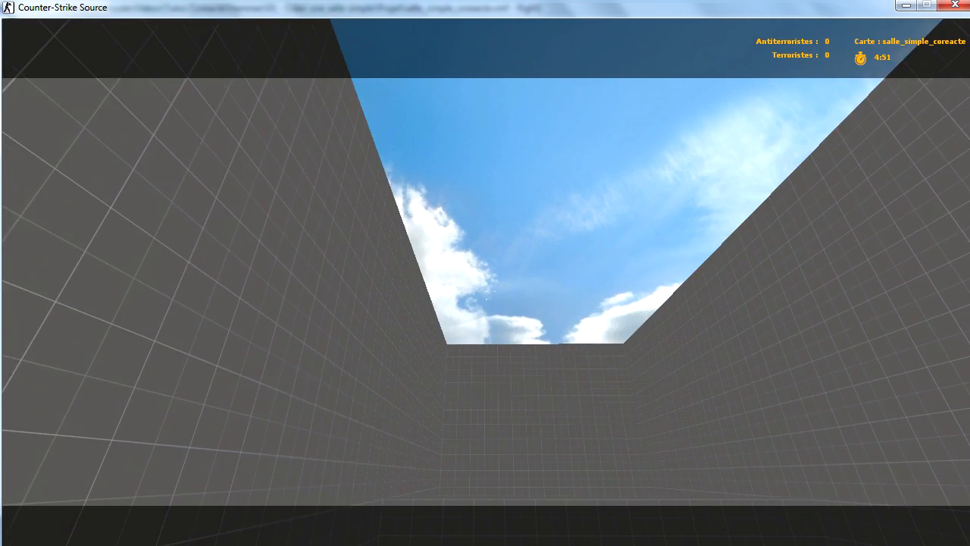
key("d")
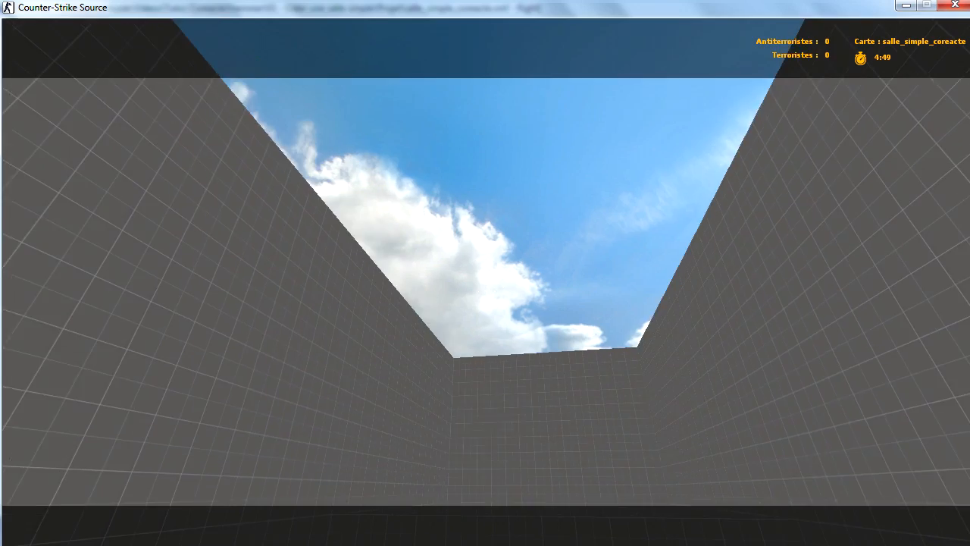
key("d")
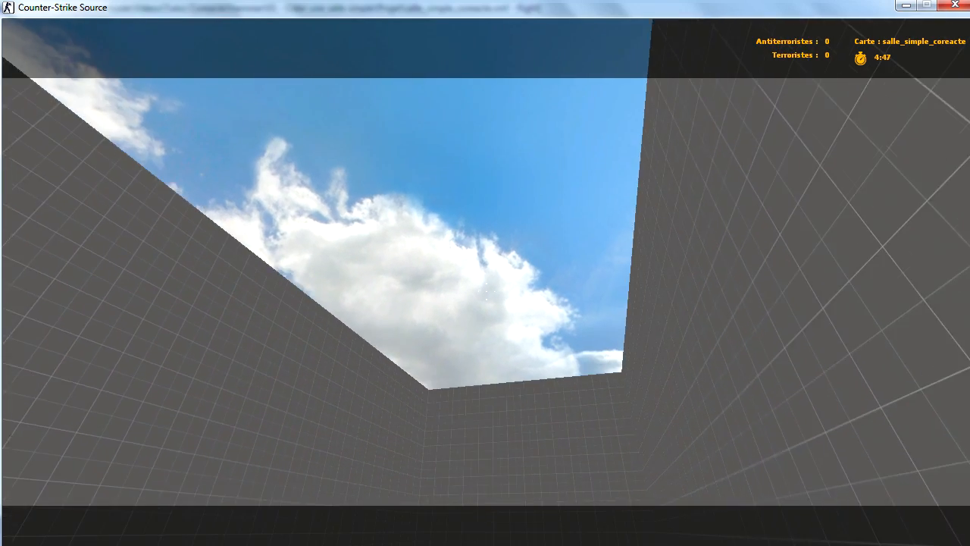
key("a")
key("d")
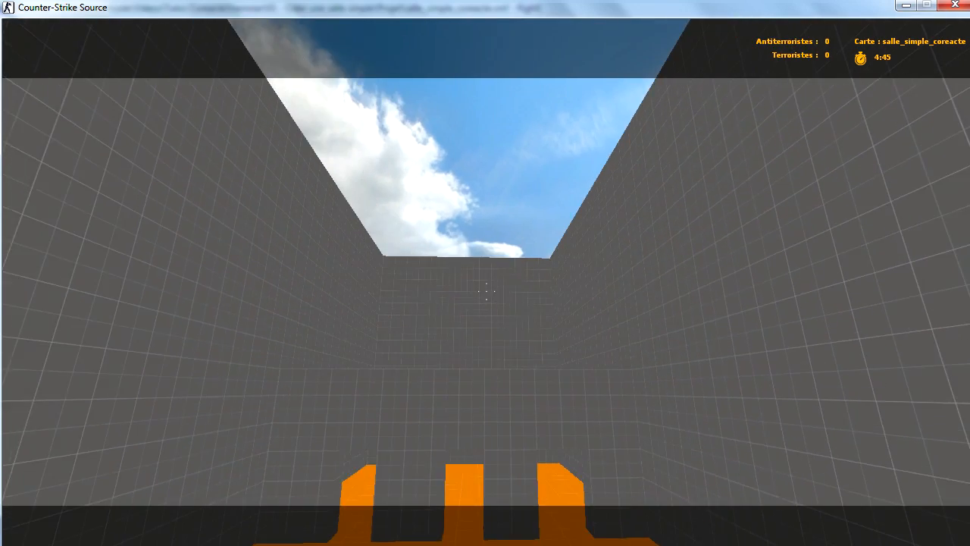
key("s")
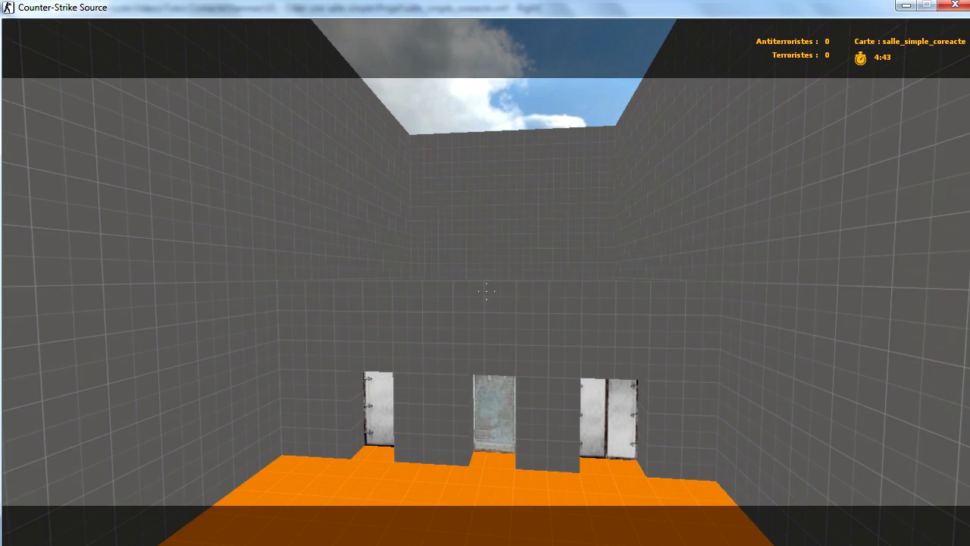
key("s")
key("a")
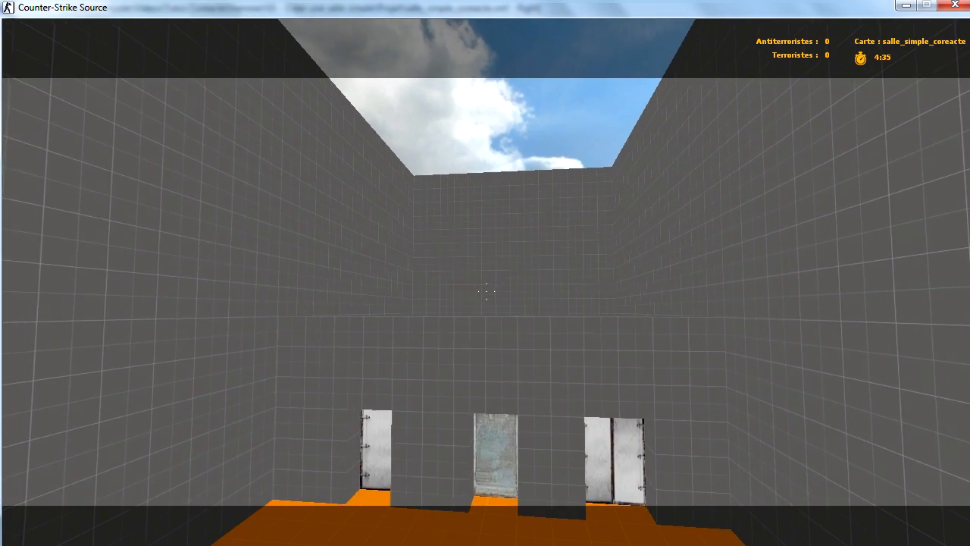
Step: Leave the in-game view and switch back to Hammer with the salle_simple_coreacte map
key("Escape")
left_click(144, 313)
key("alt+Tab")
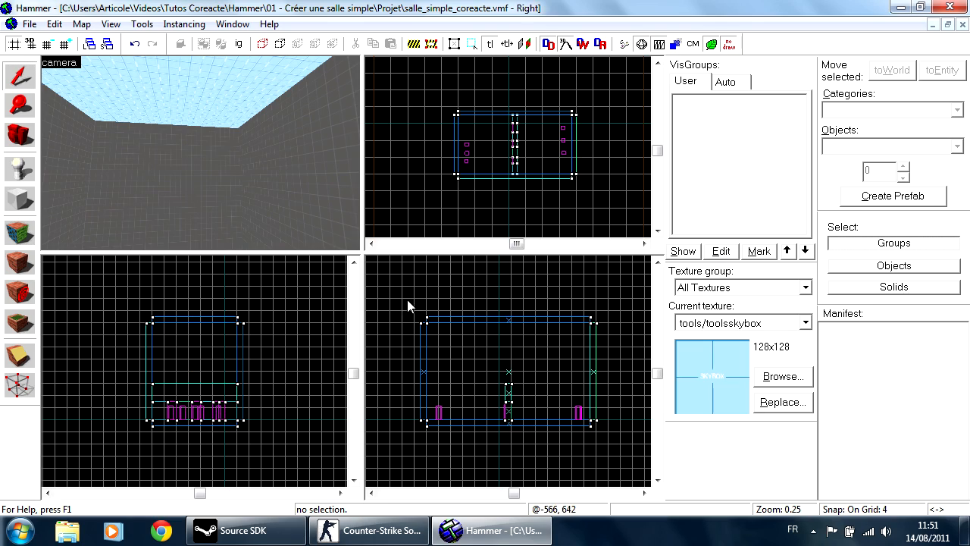
Step: Place a light_environment entity on the skybox ceiling near the middle of the room
key("s")
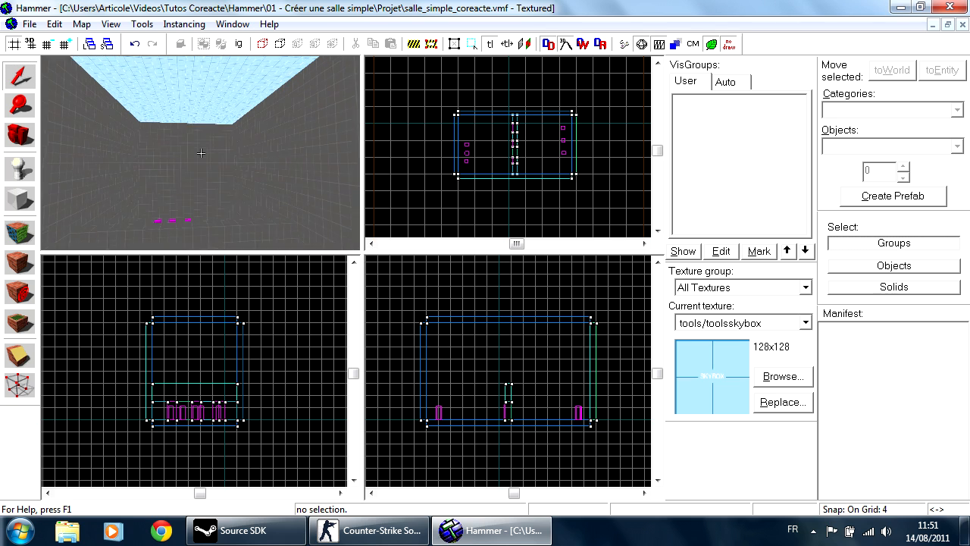
key("z")
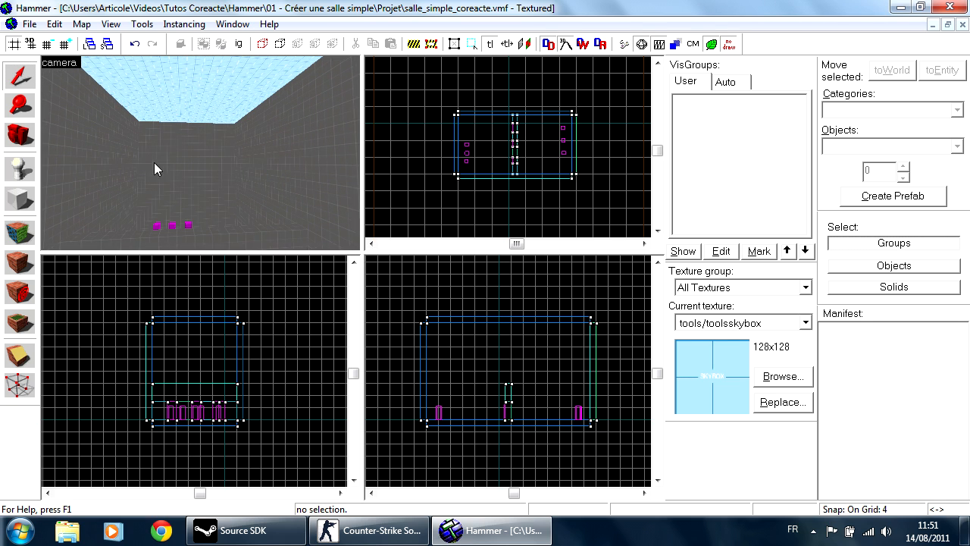
left_click(21, 175)
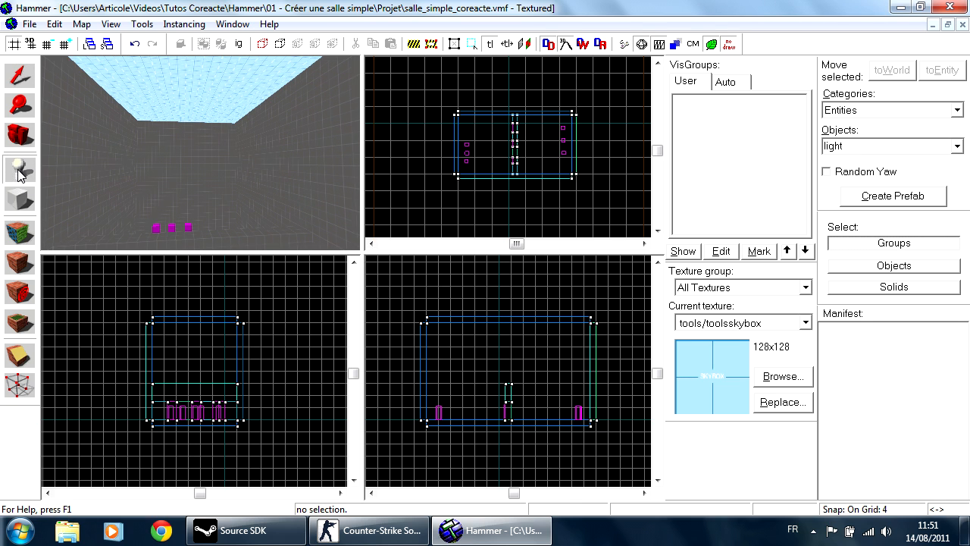
left_click(957, 146)
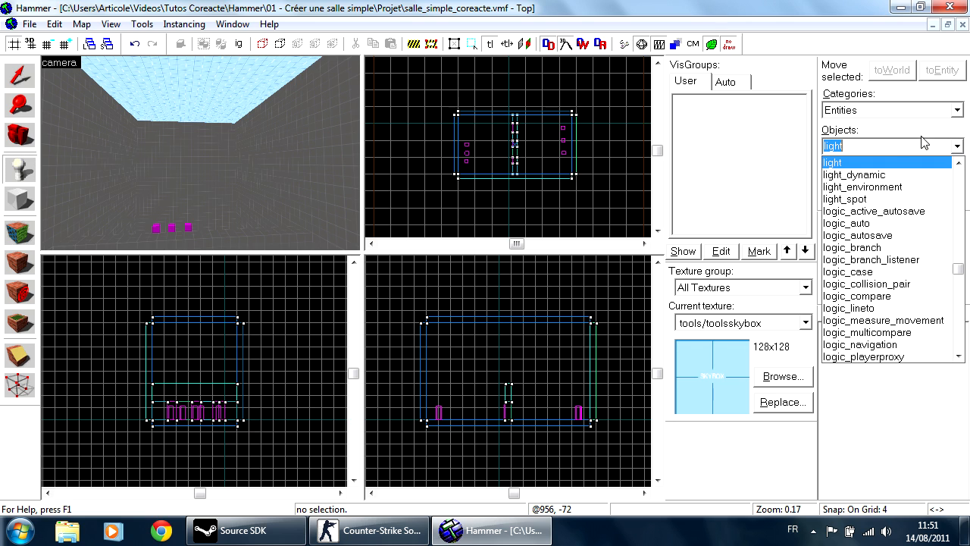
scroll(878, 215, "up", 2)
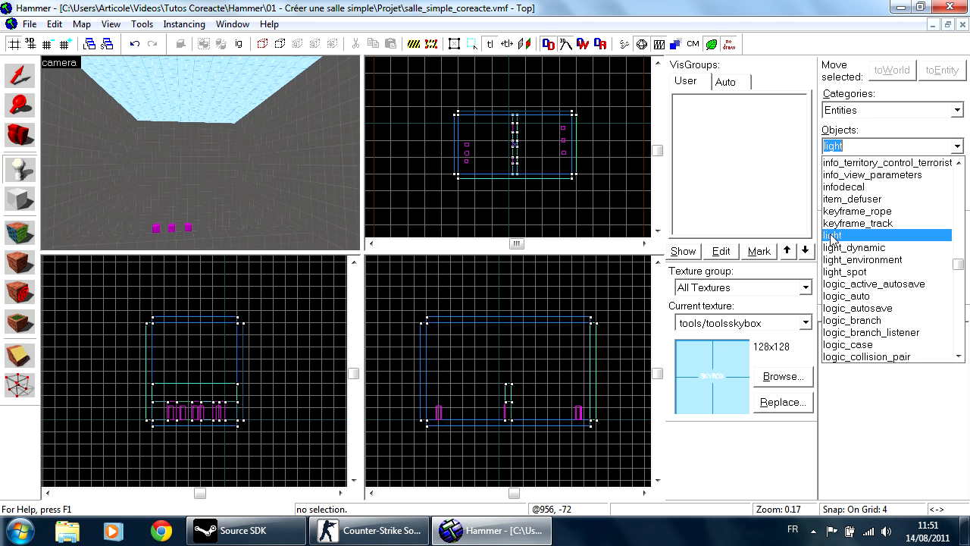
left_click(864, 259)
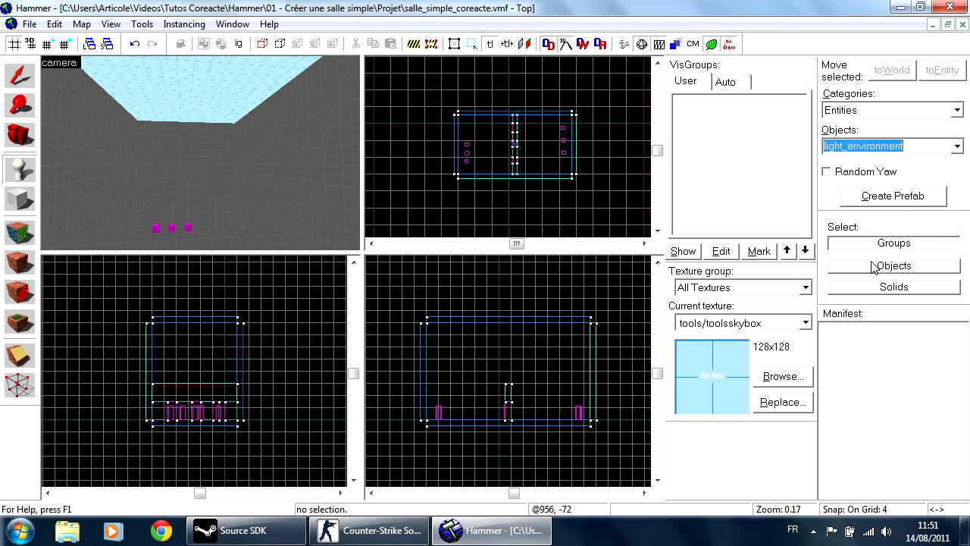
key("z")
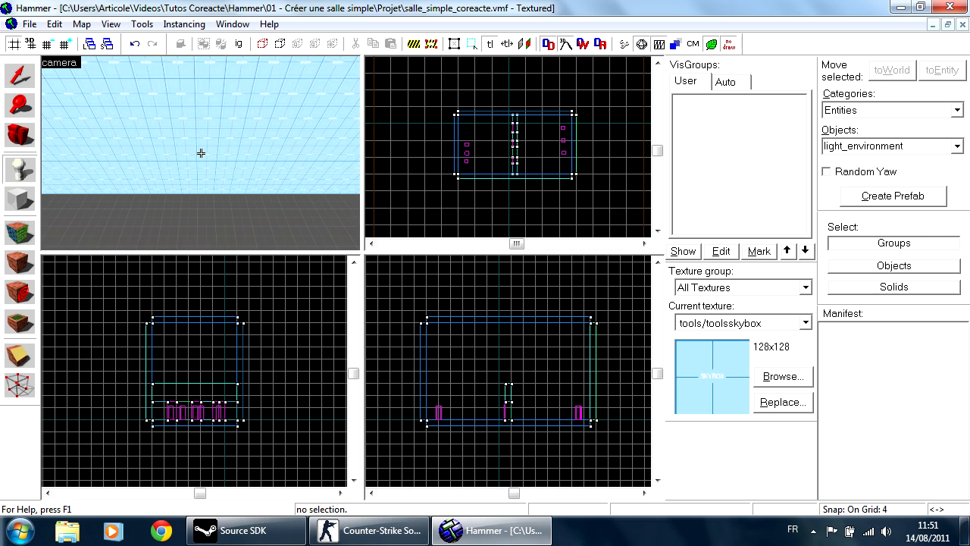
left_click(201, 153)
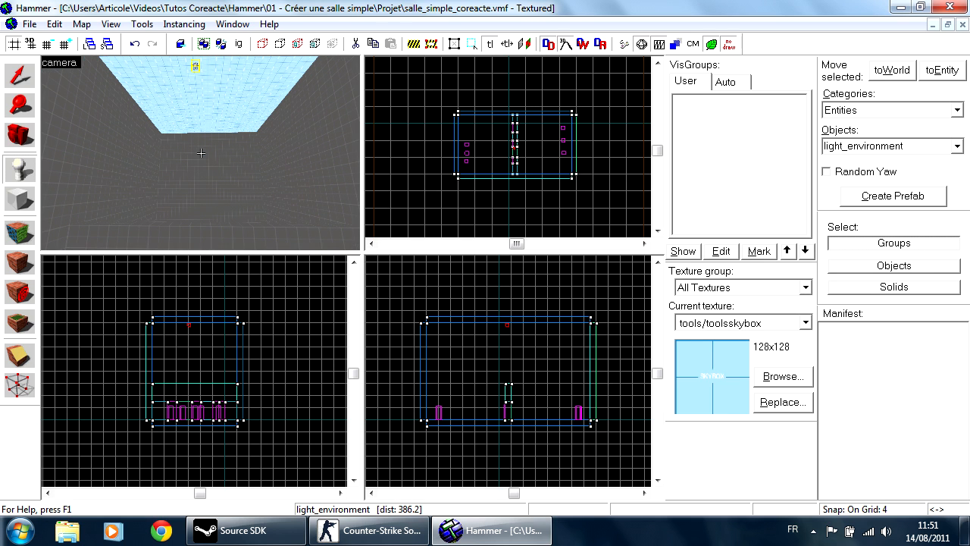
Step: Move the light_environment entity just below the ceiling and centre it over the dividing wall, at about 48 -180 496
left_click(13, 75)
scroll(526, 327, "up", 8)
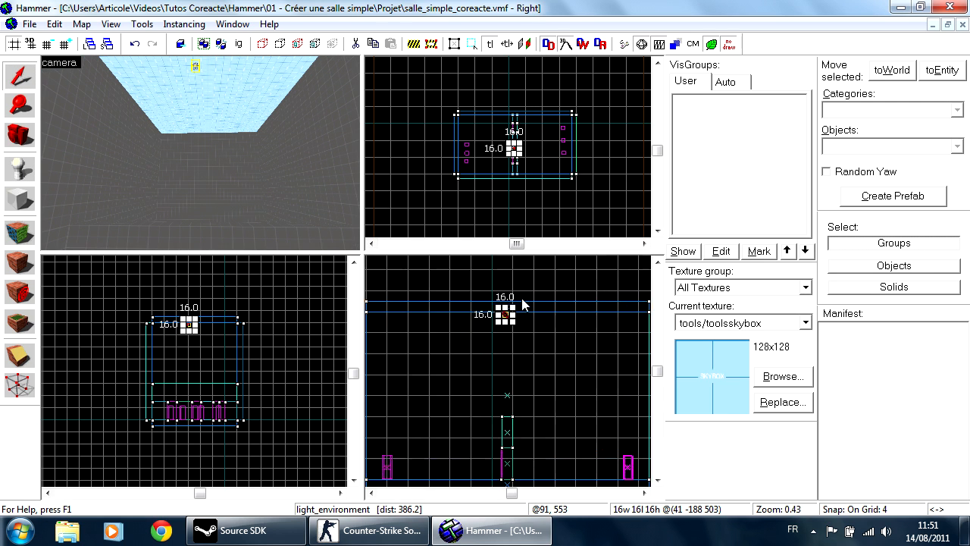
left_click_drag(484, 332, 498, 339)
key("z")
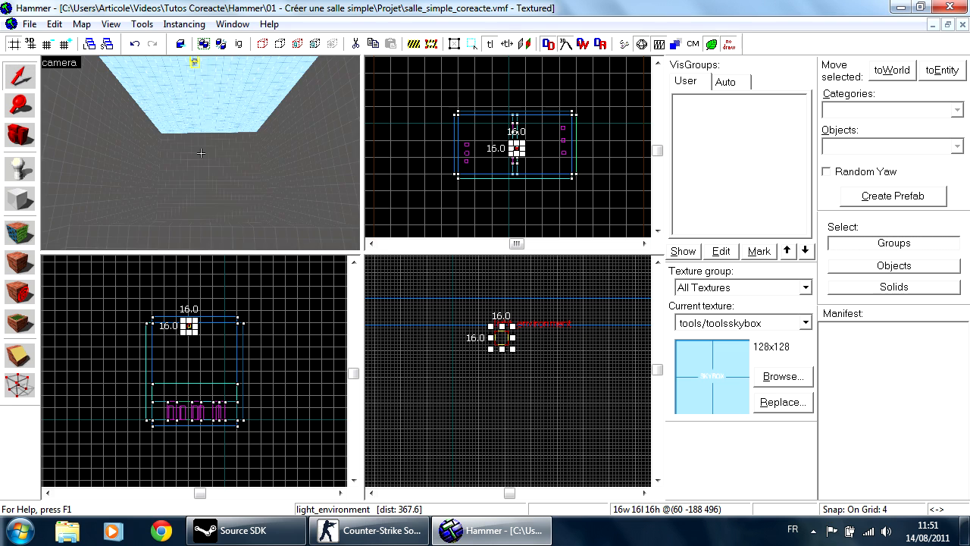
key("w")
key("z")
scroll(592, 128, "up", 12)
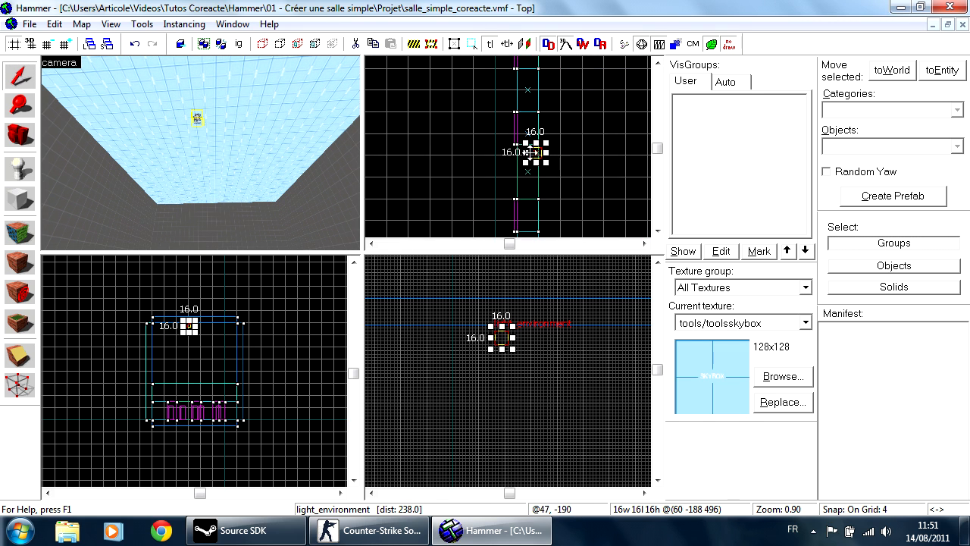
left_click(516, 142)
scroll(213, 161, "up", 5)
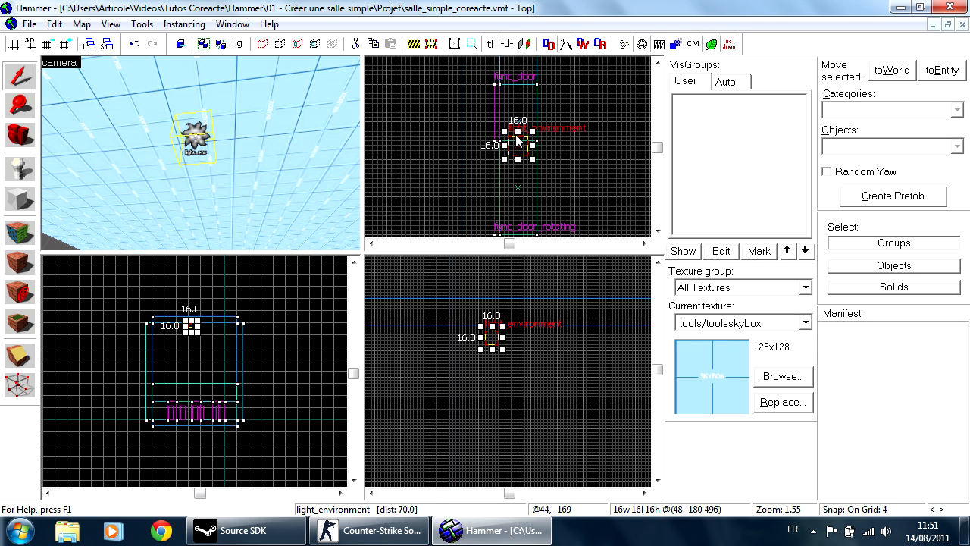
Step: Open the object properties of the light_environment entity and select its Pitch Yaw Roll property
right_click(515, 144)
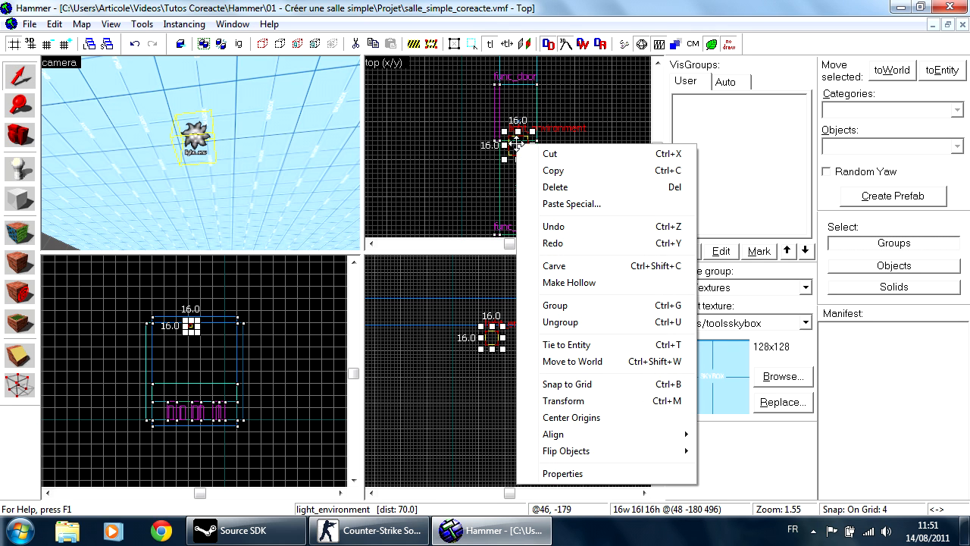
left_click(562, 473)
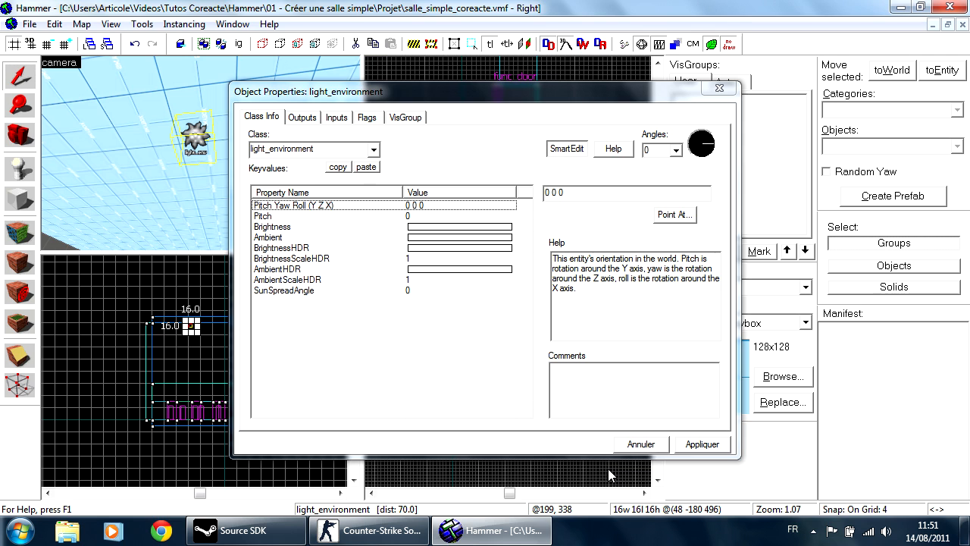
key("alt+Return")
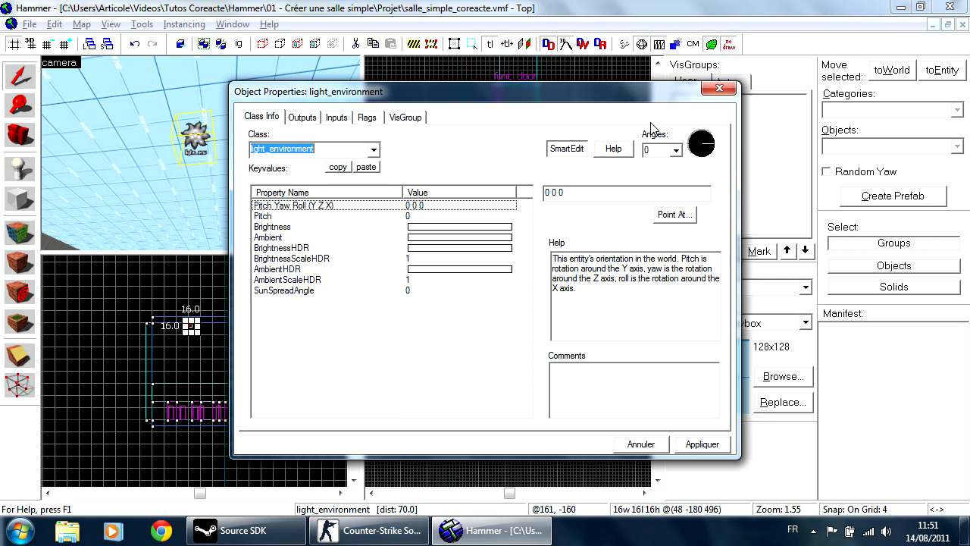
left_click_drag(422, 95, 435, 92)
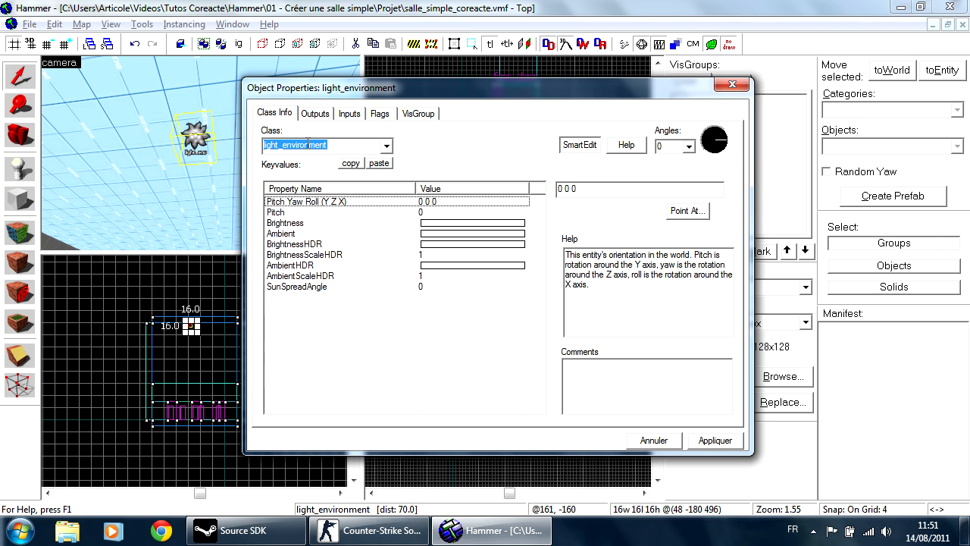
left_click(303, 205)
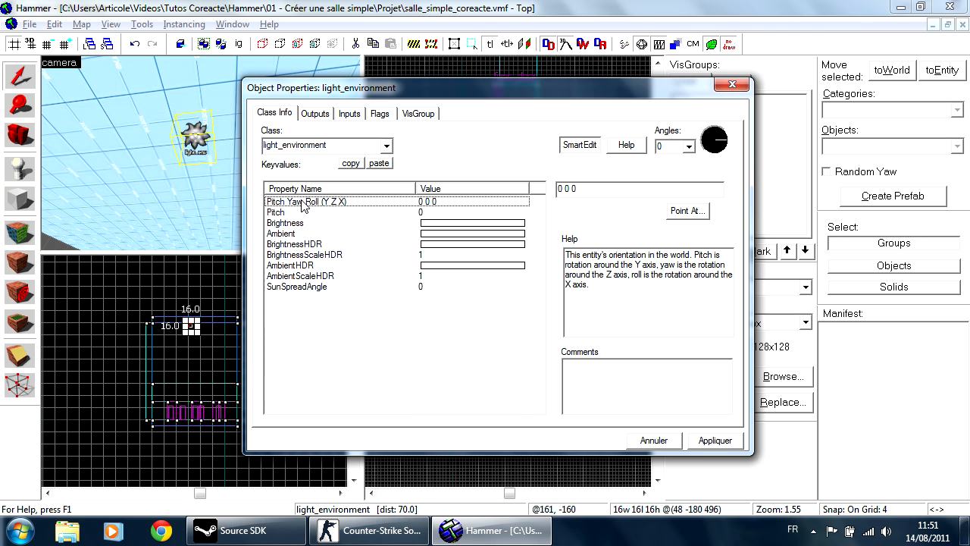
Step: Examine the light_environment entity under the sky ceiling and the floor and walls its light has to reach
left_click(165, 190)
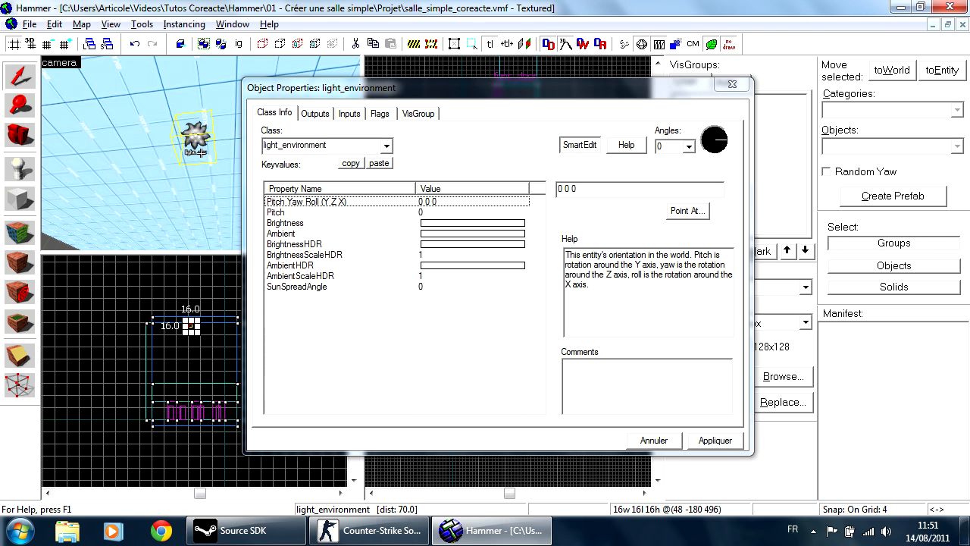
key("w")
key("s")
key("w")
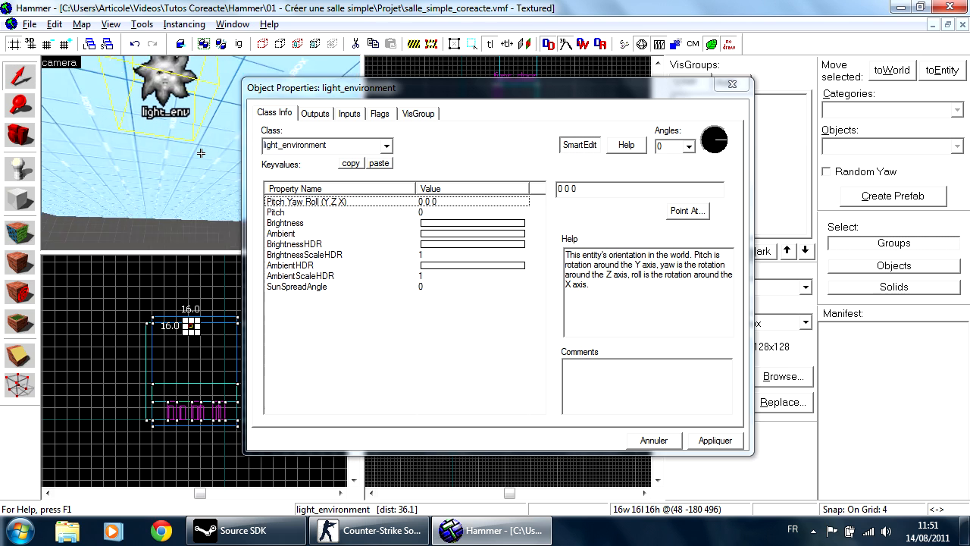
key("s")
key("w")
key("w")
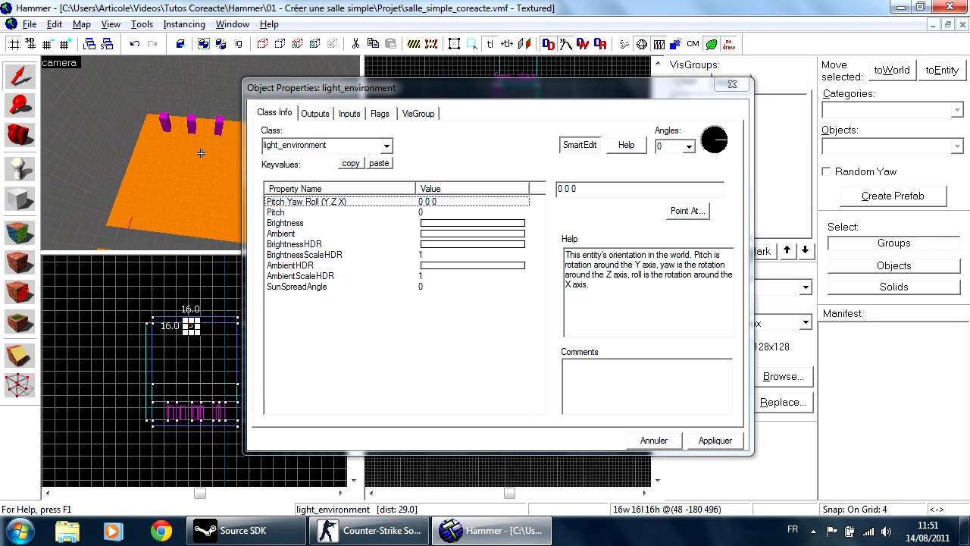
key("s")
key("w")
key("s")
key("w")
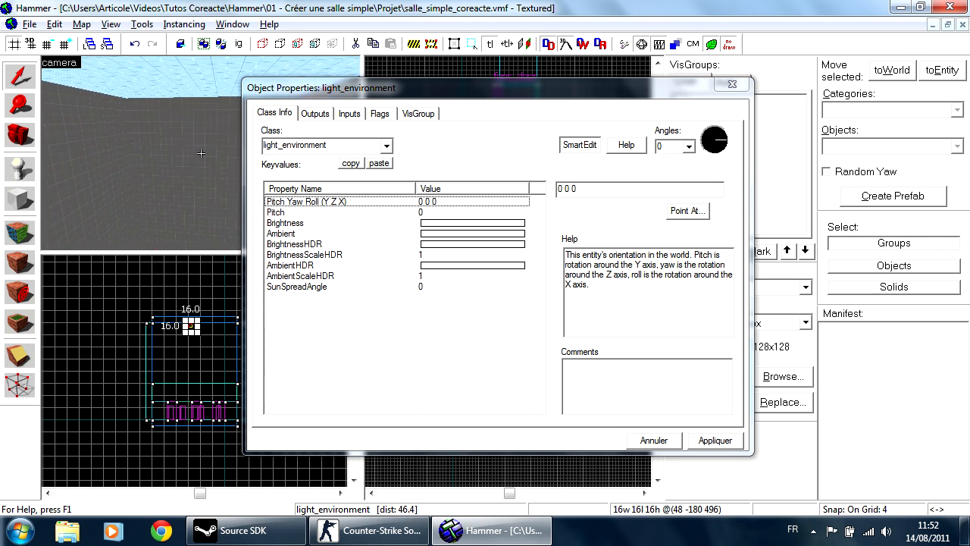
Step: Aim the light_environment with Point At at the orange floor before the three magenta blocks, giving a Pitch Yaw Roll of -75 359 0
key("s")
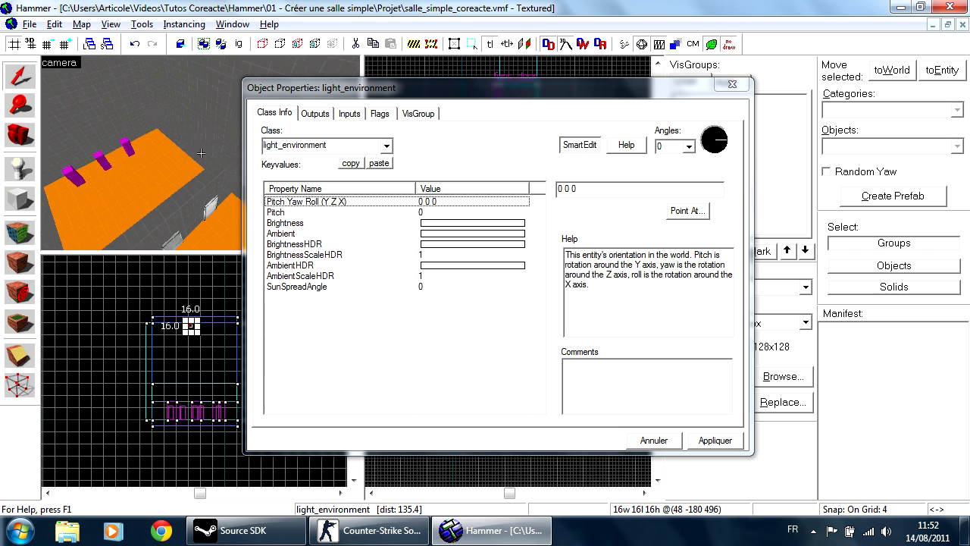
key("w")
key("s")
key("s")
key("w")
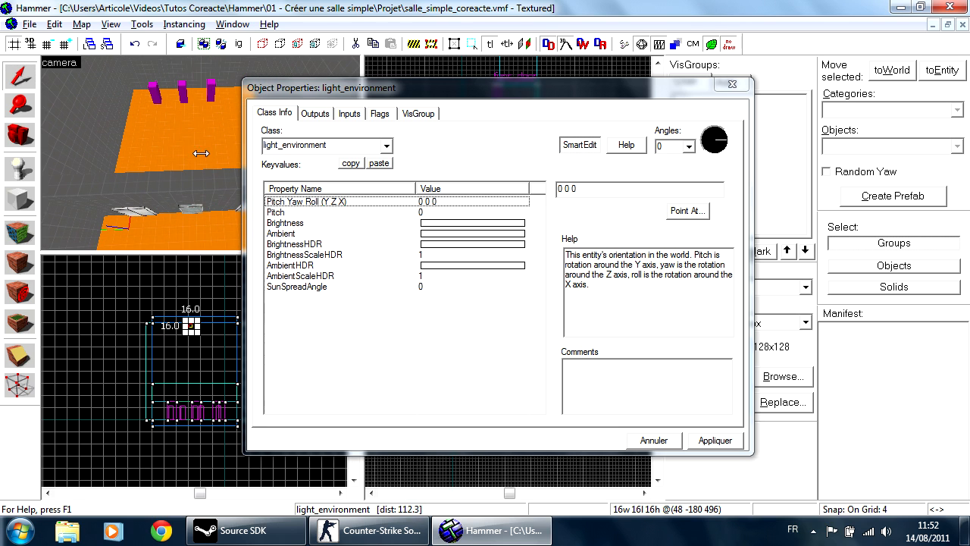
left_click_drag(608, 90, 783, 89)
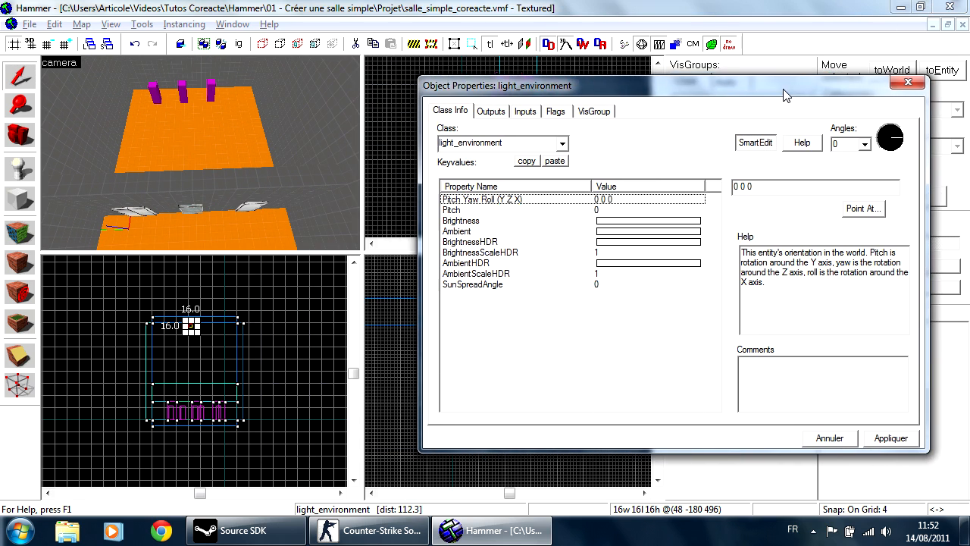
left_click(864, 208)
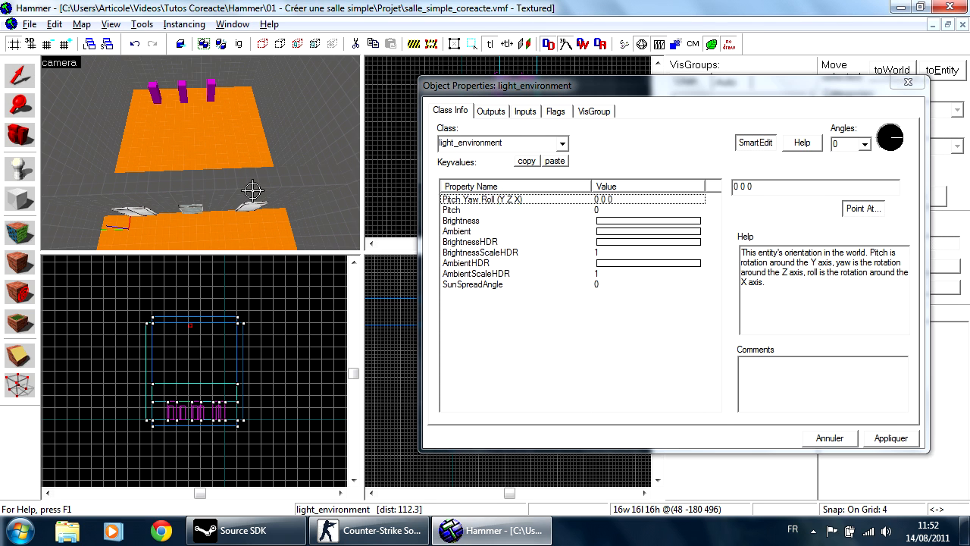
left_click(203, 158)
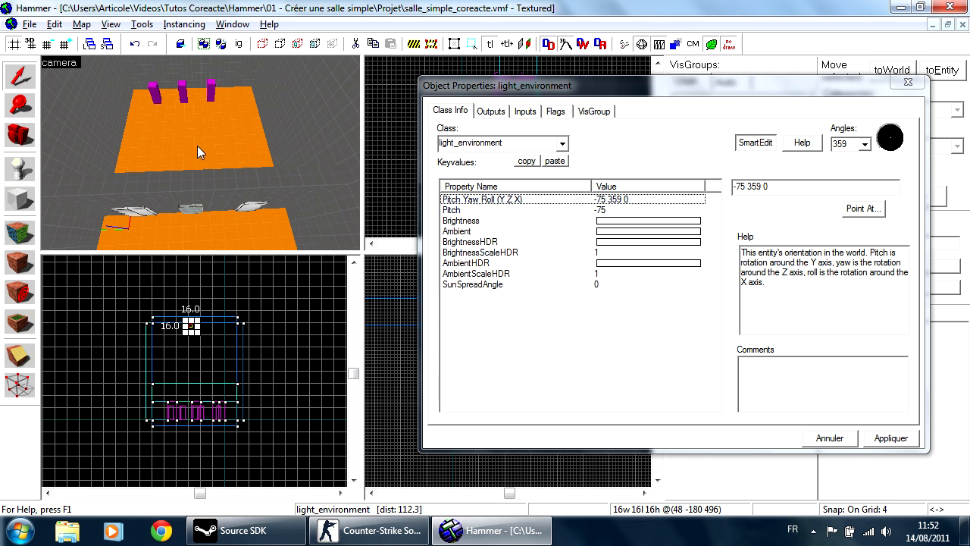
Step: Examine the orange floor, the sky ceiling and the three magenta blocks in the room lit by the light_environment
key("z")
key("w")
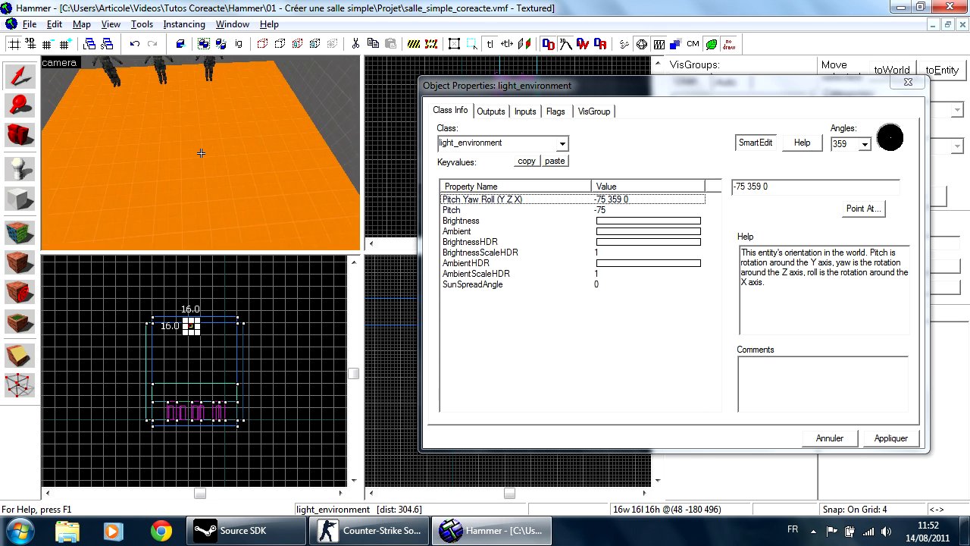
key("s")
key("w")
key("s")
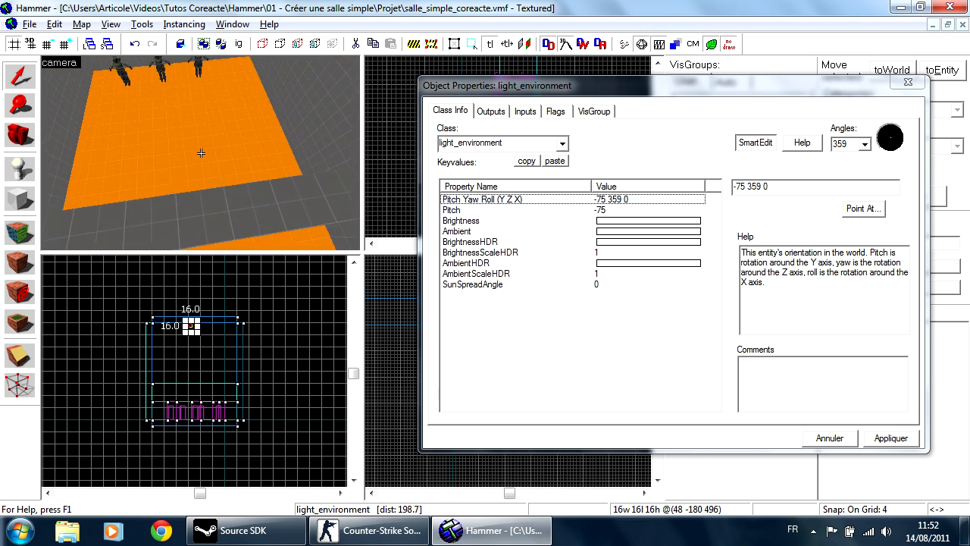
key("w")
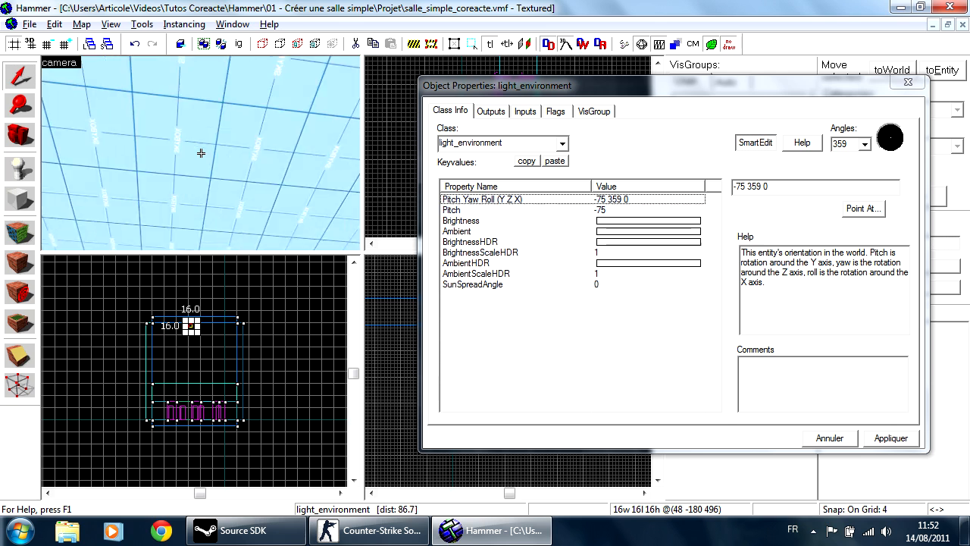
key("s")
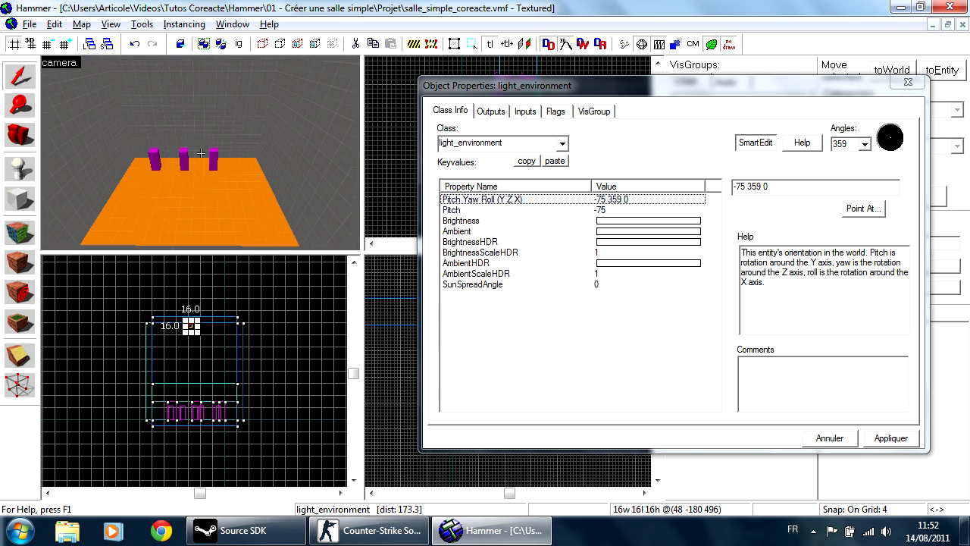
key("s")
key("z")
Step: Review the light_environment's Pitch Yaw Roll, Pitch, Brightness and Ambient properties
left_click(626, 200)
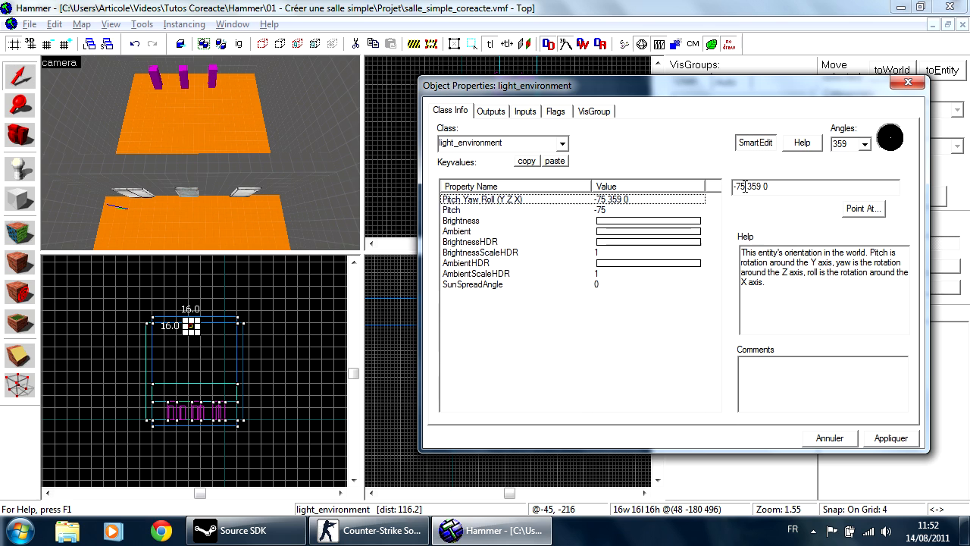
left_click(864, 209)
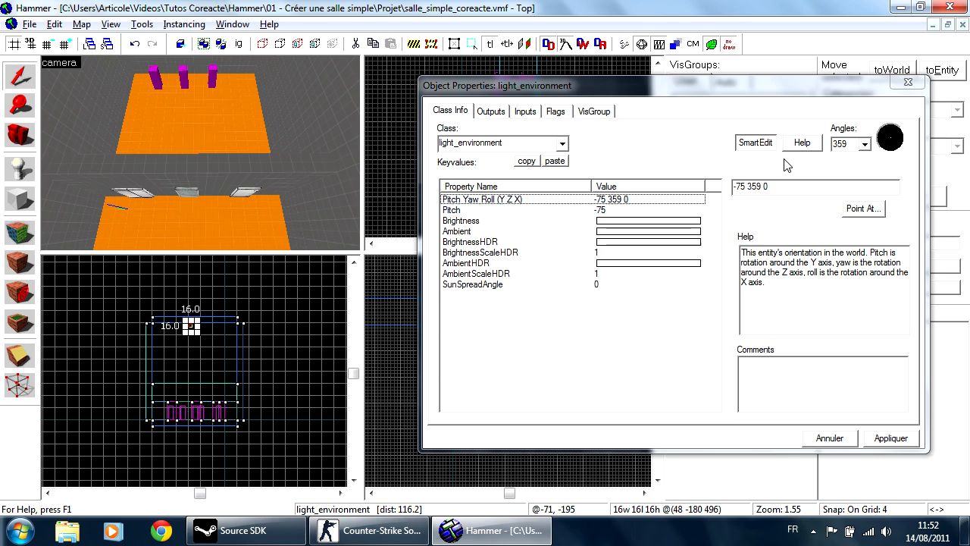
left_click(467, 213)
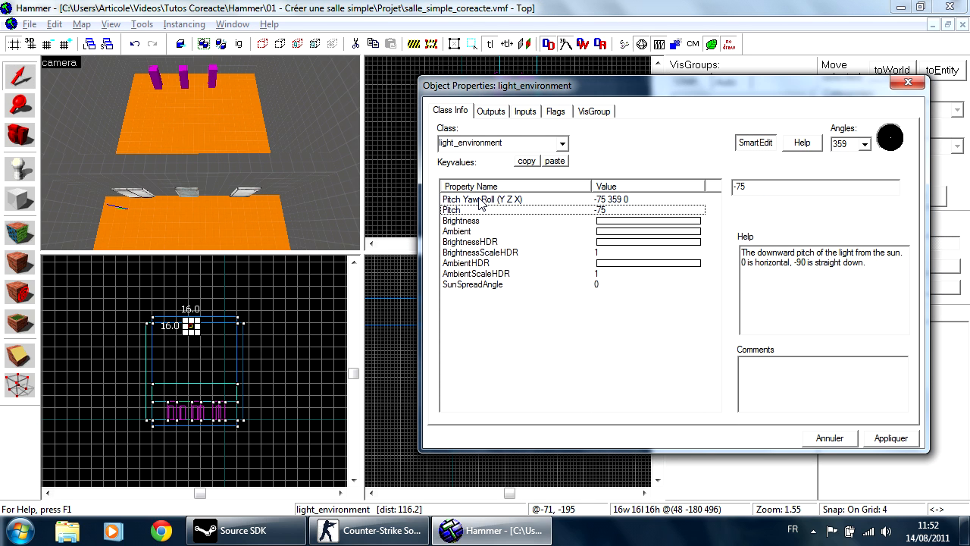
left_click(451, 199)
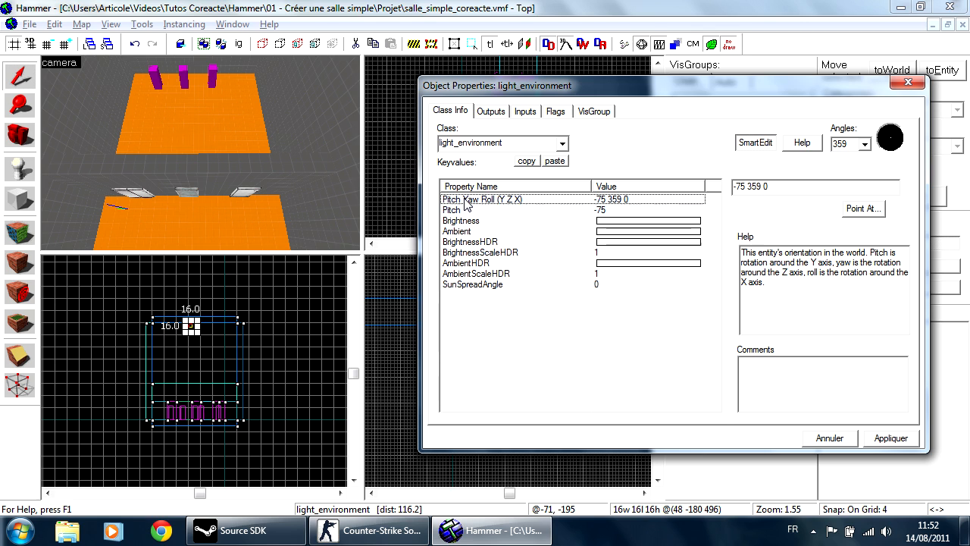
left_click(854, 212)
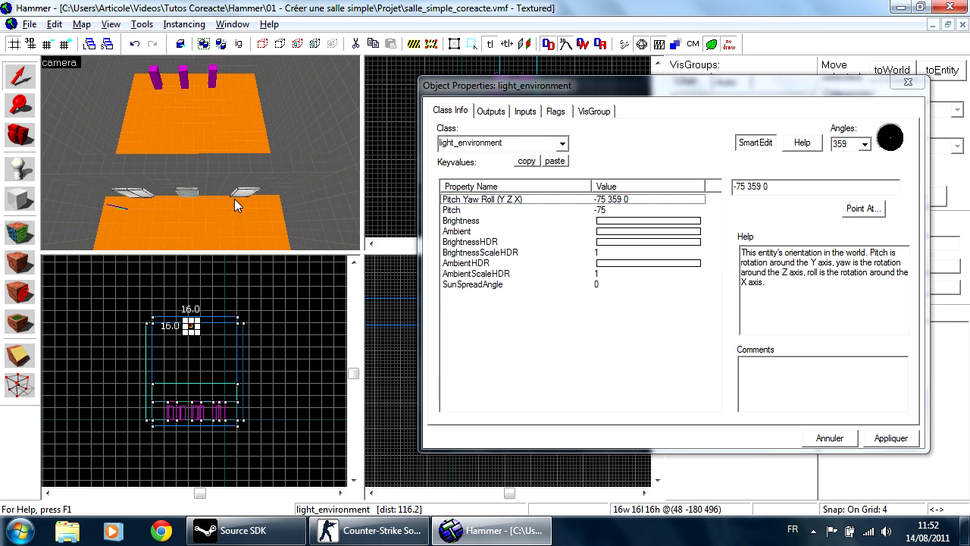
left_click(490, 211)
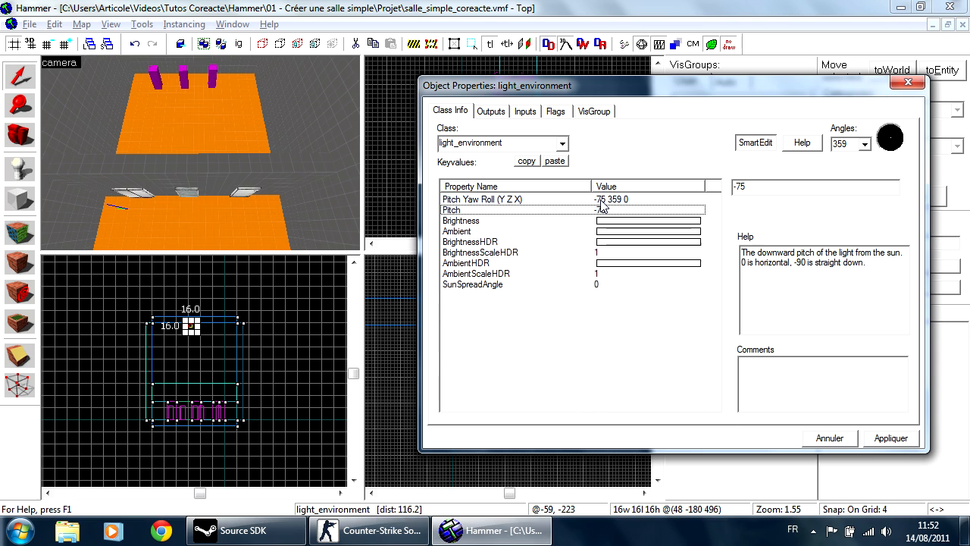
left_click(518, 221)
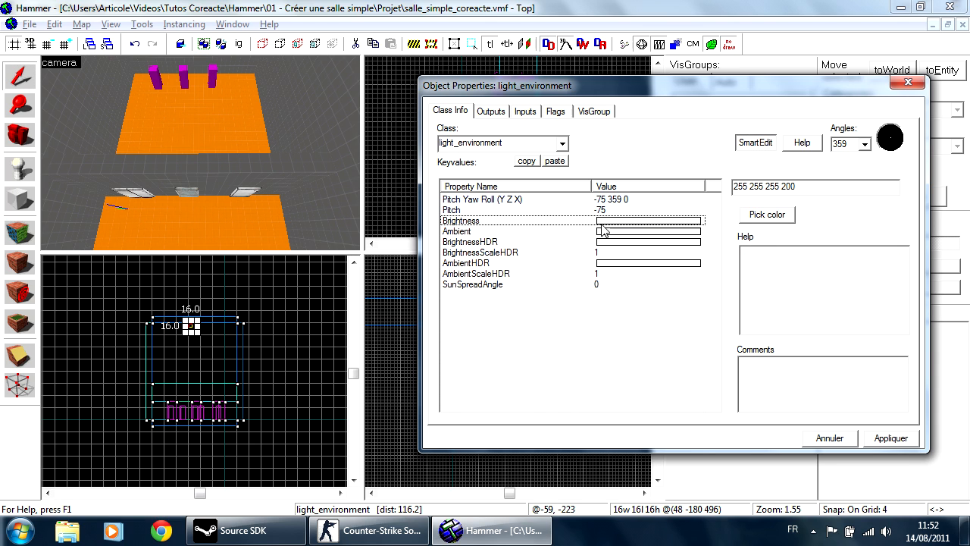
left_click(499, 231)
left_click(515, 222)
Step: Inspect the room's player models, doors, floor and walls that the sun's brightness affects
key("z")
key("w")
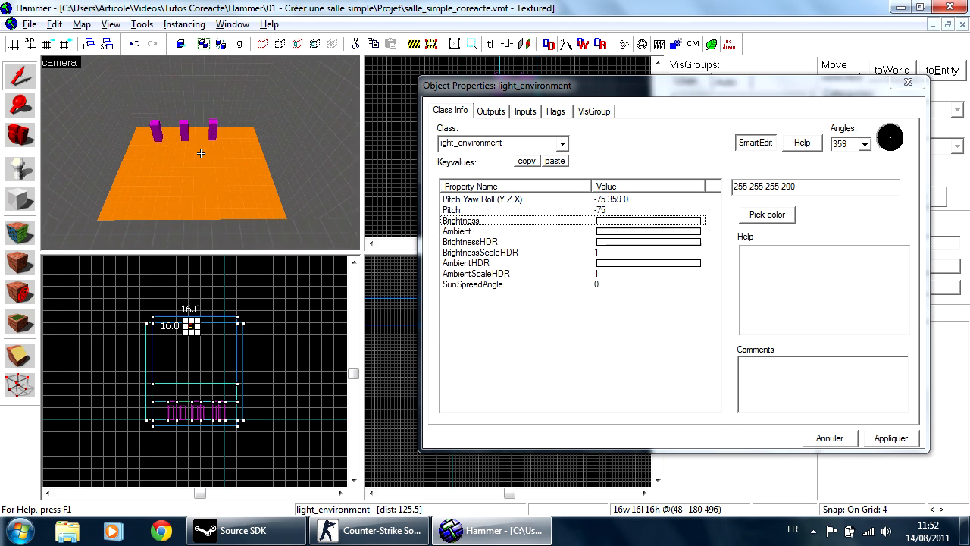
key("w")
key("w")
key("w")
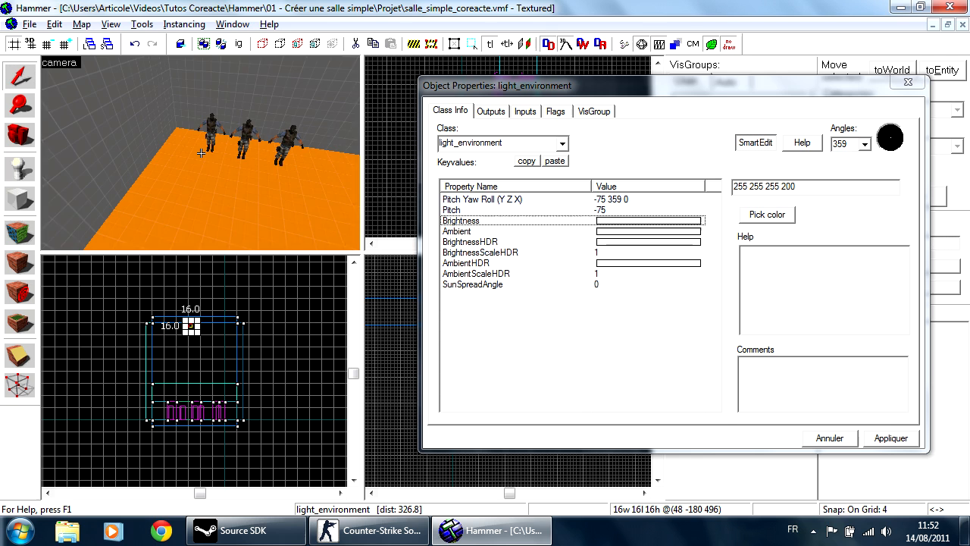
key("w")
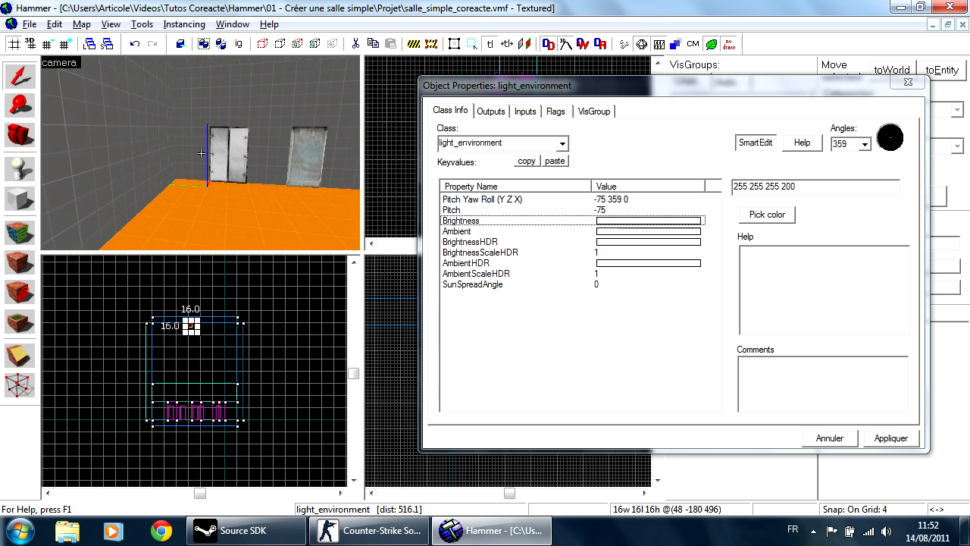
key("w")
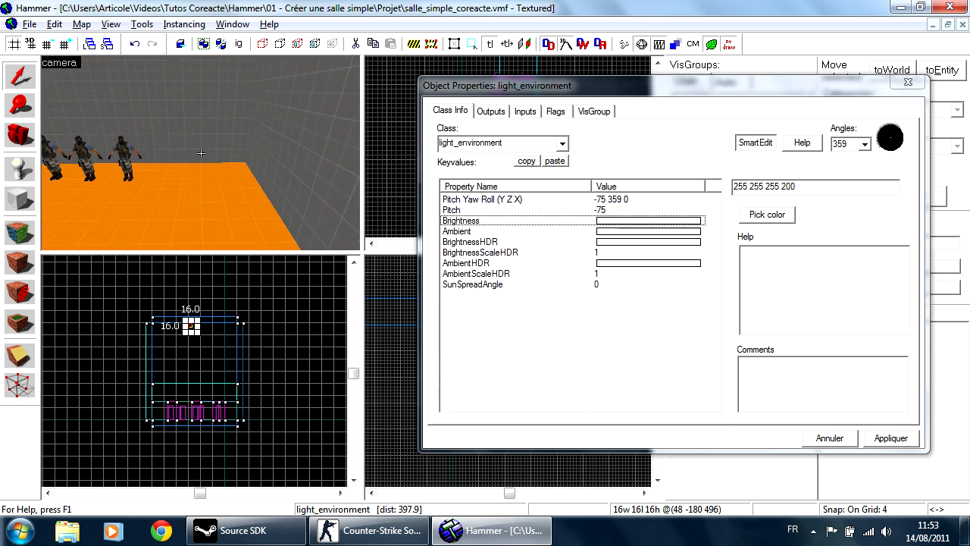
key("w")
key("z")
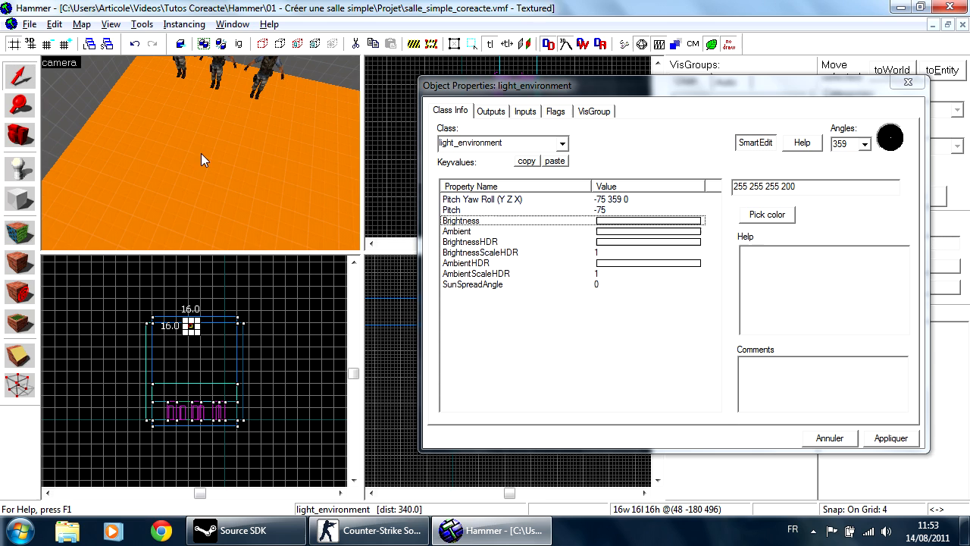
Step: Keep the light_environment's Brightness colour at 255 255 255 and set its intensity to 600
double_click(788, 187)
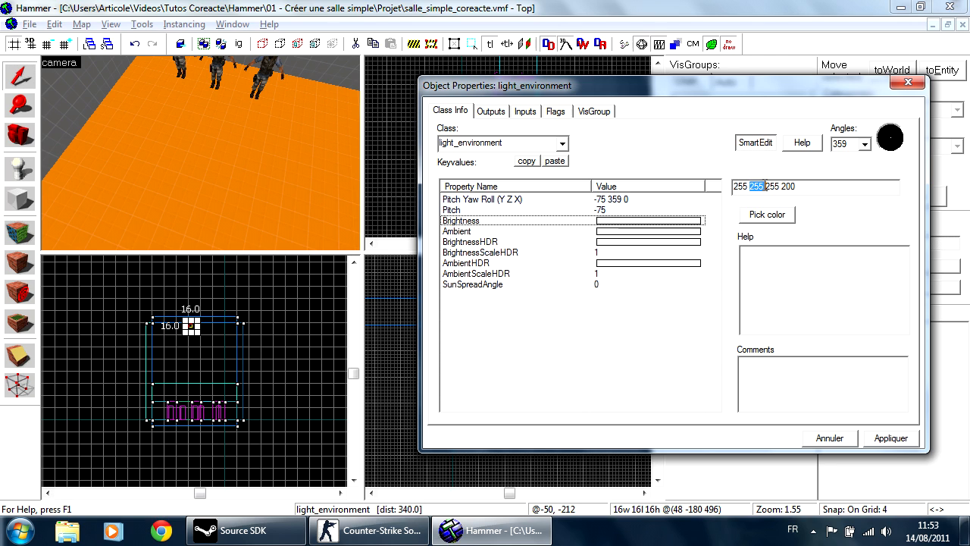
left_click(747, 186)
left_click(767, 216)
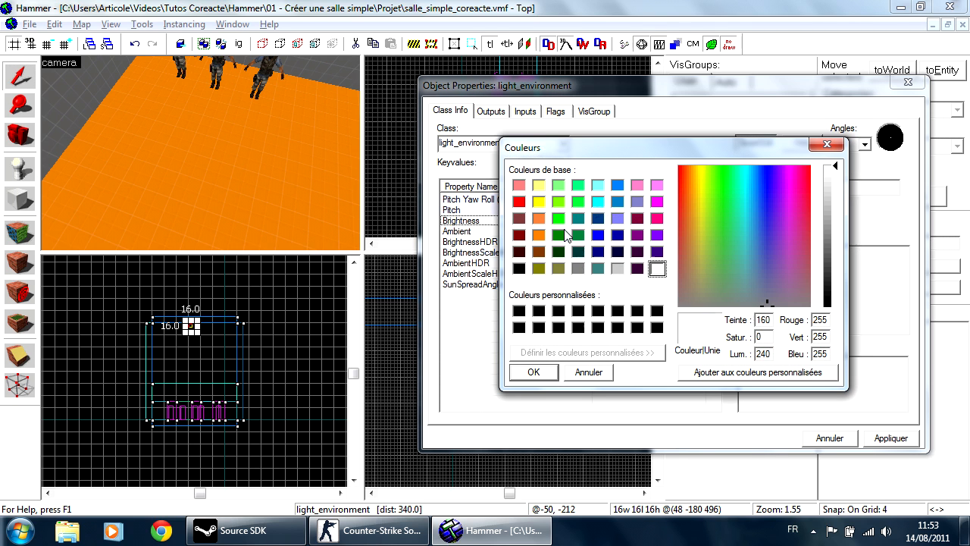
left_click(588, 371)
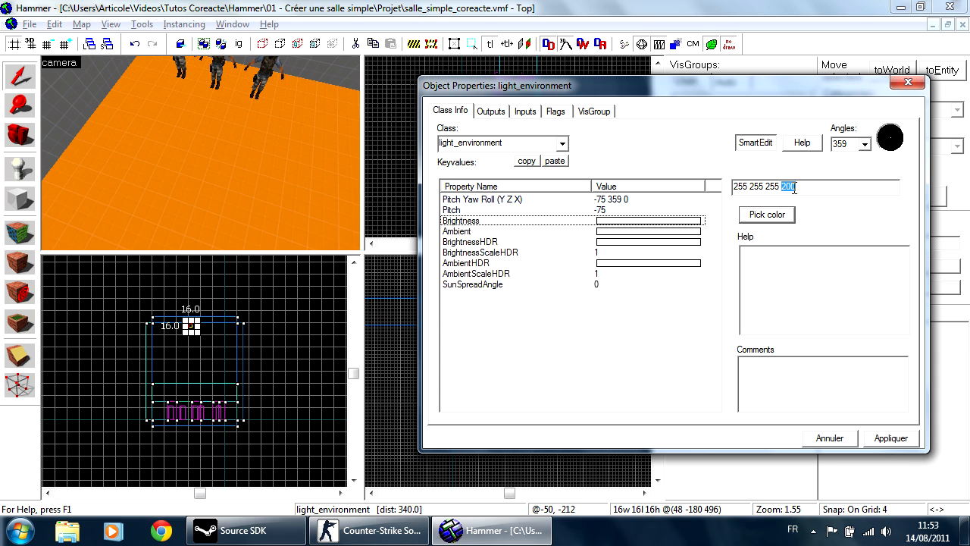
type("600")
left_click(485, 231)
scroll(228, 156, "up", 3)
key("s")
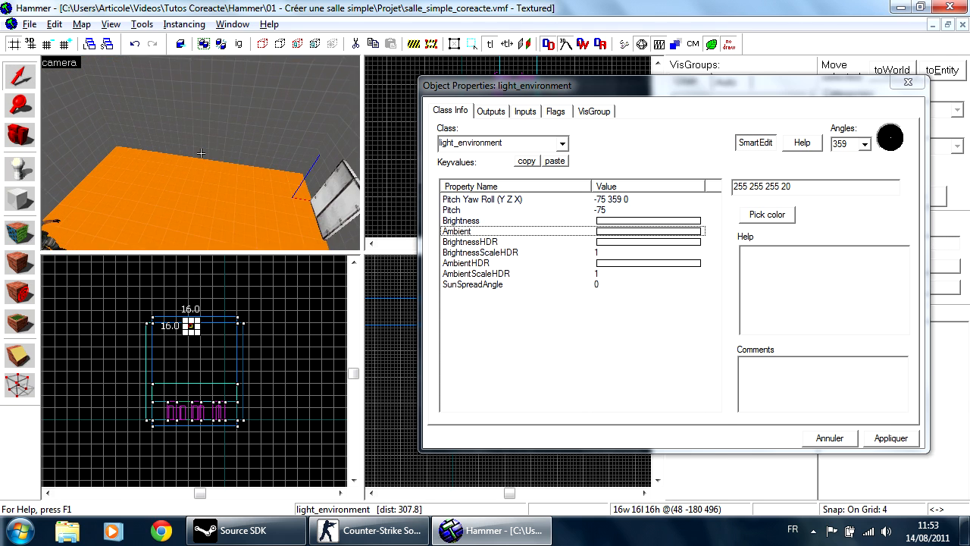
key("s")
key("w")
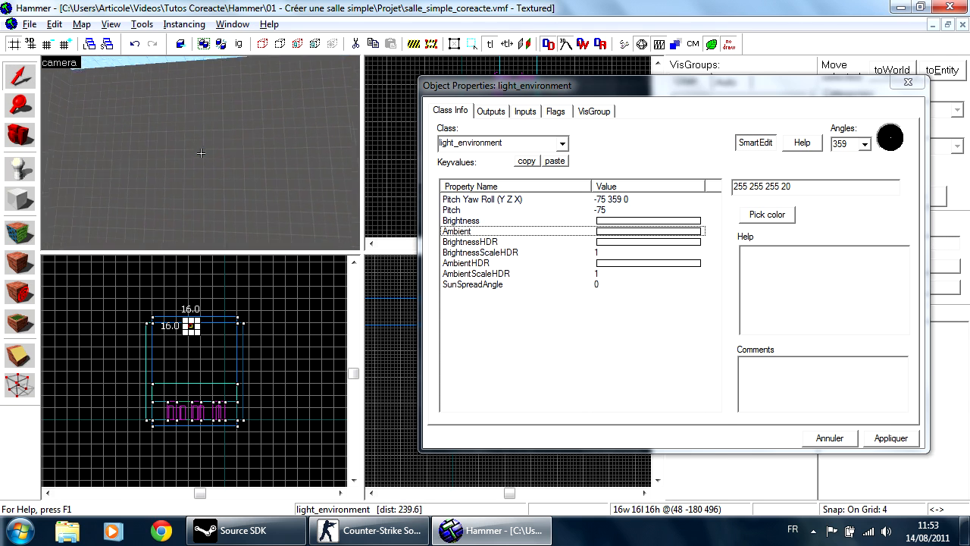
key("s")
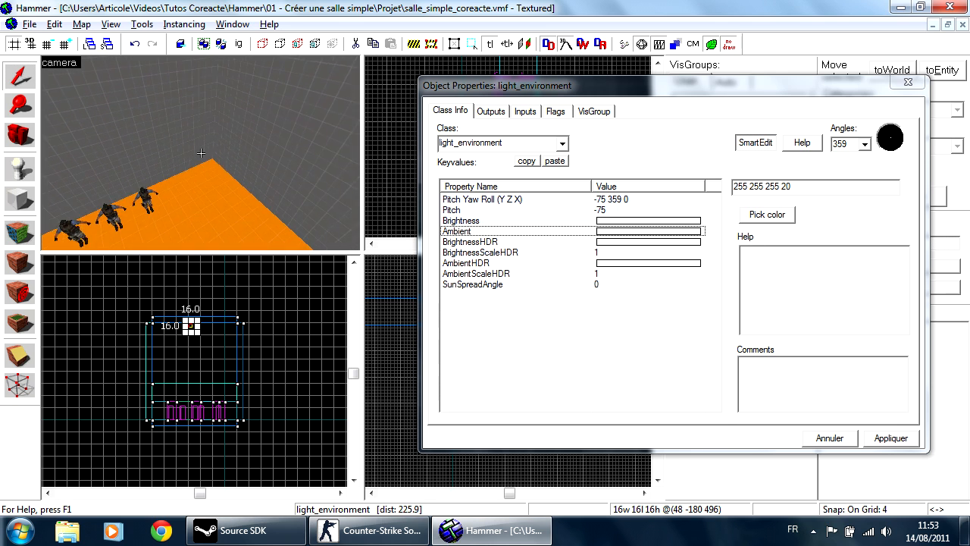
key("s")
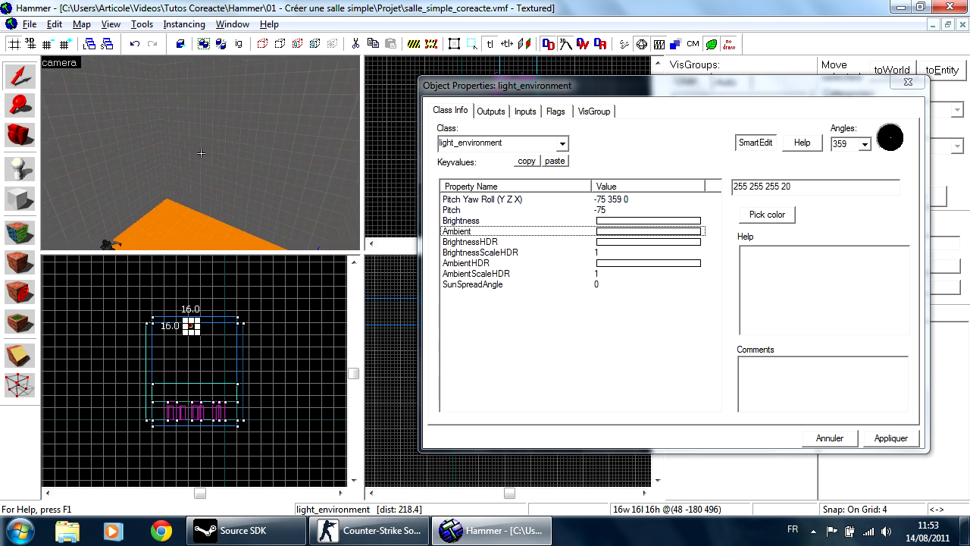
key("s")
key("w")
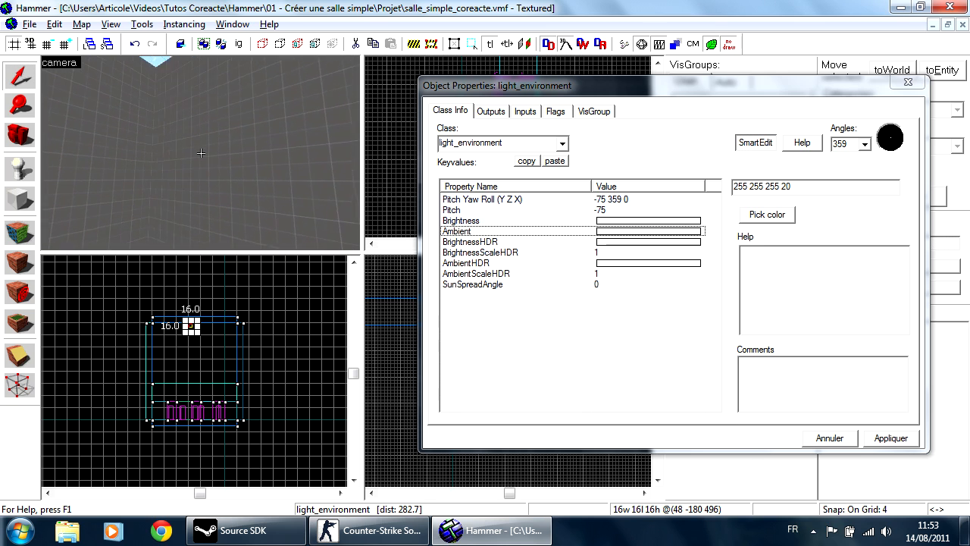
key("s")
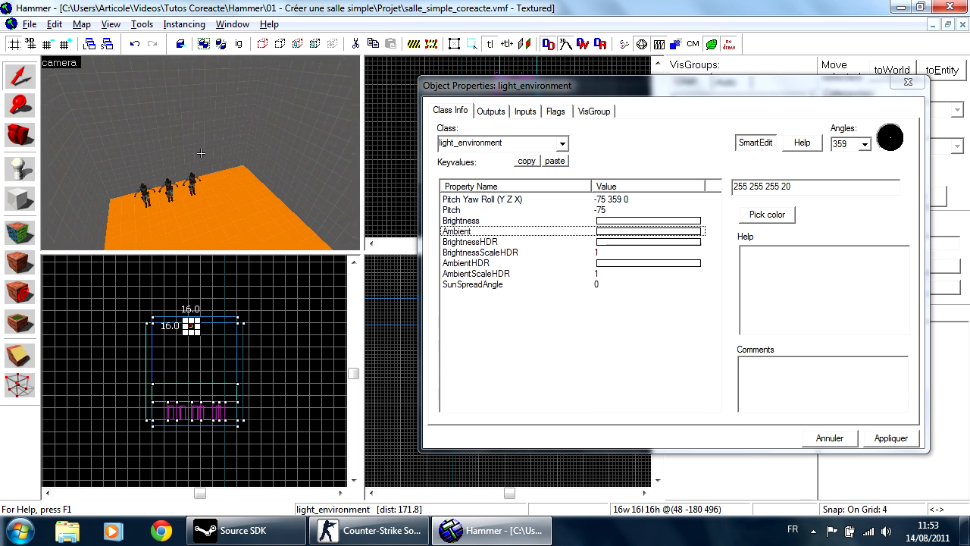
key("z")
left_click(628, 232)
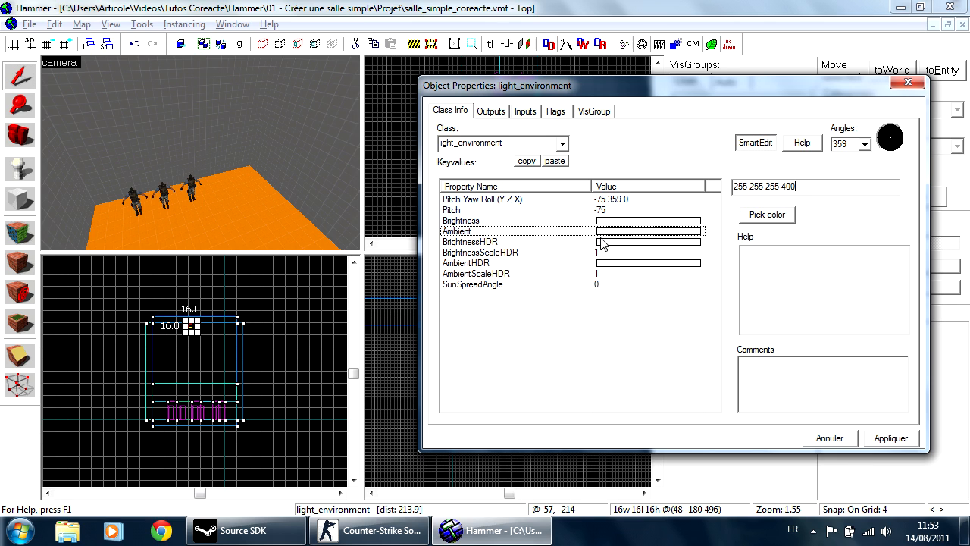
Step: Check the light_environment's BrightnessHDR, AmbientHDR, Brightness and Ambient values, and apply and close its properties
left_click(554, 263)
left_click(613, 243)
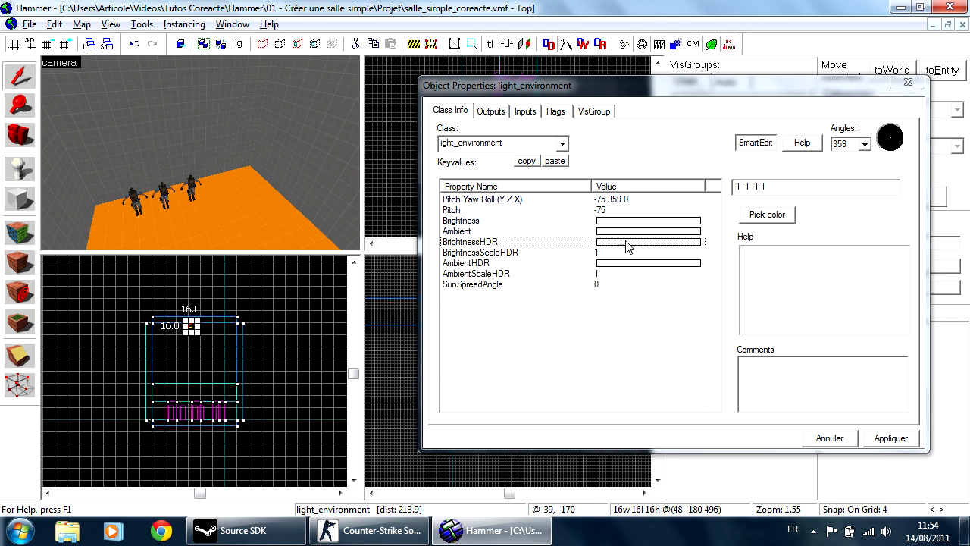
left_click(485, 264)
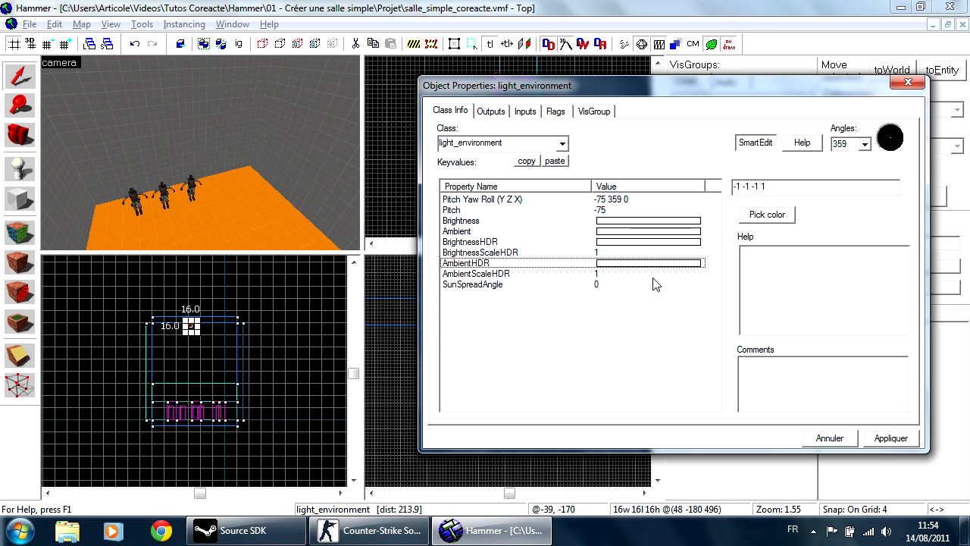
left_click(599, 223)
left_click(638, 234)
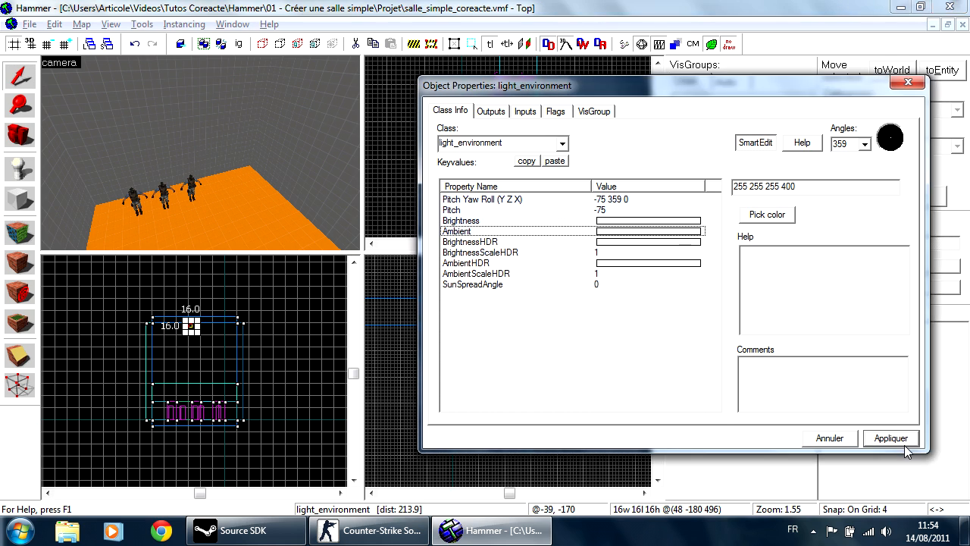
left_click(908, 82)
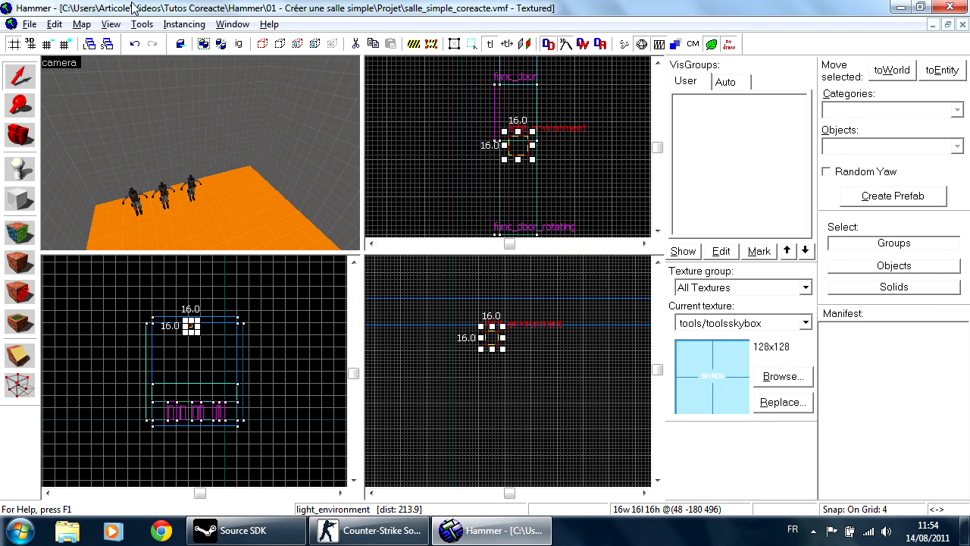
Step: Compile the map with normal BSP, VIS and RAD without running the game, and close the compile log
left_click(29, 25)
left_click(85, 186)
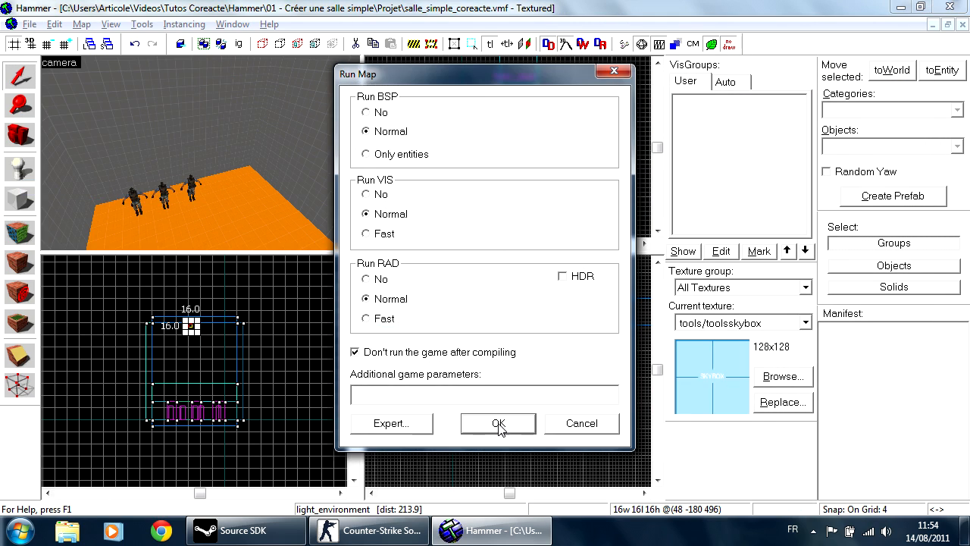
left_click(500, 419)
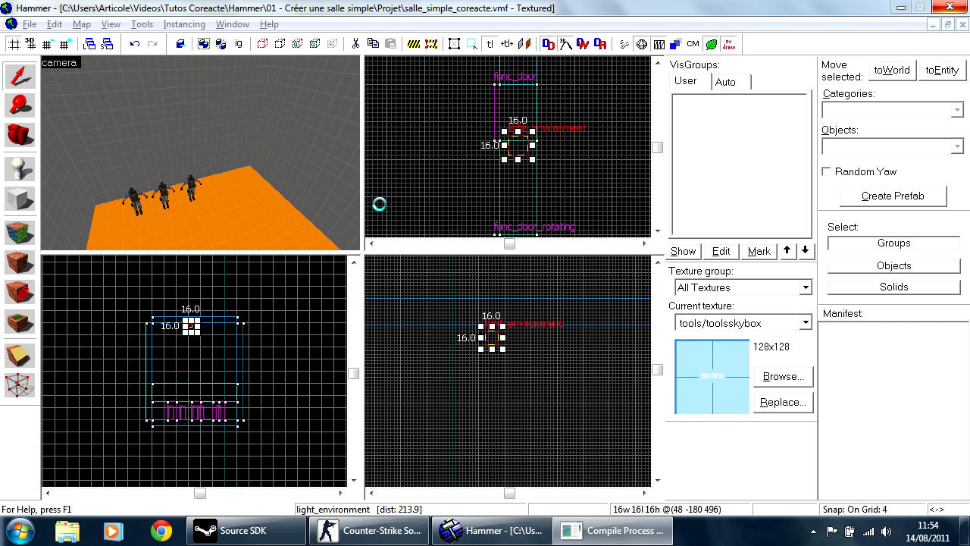
left_click(624, 535)
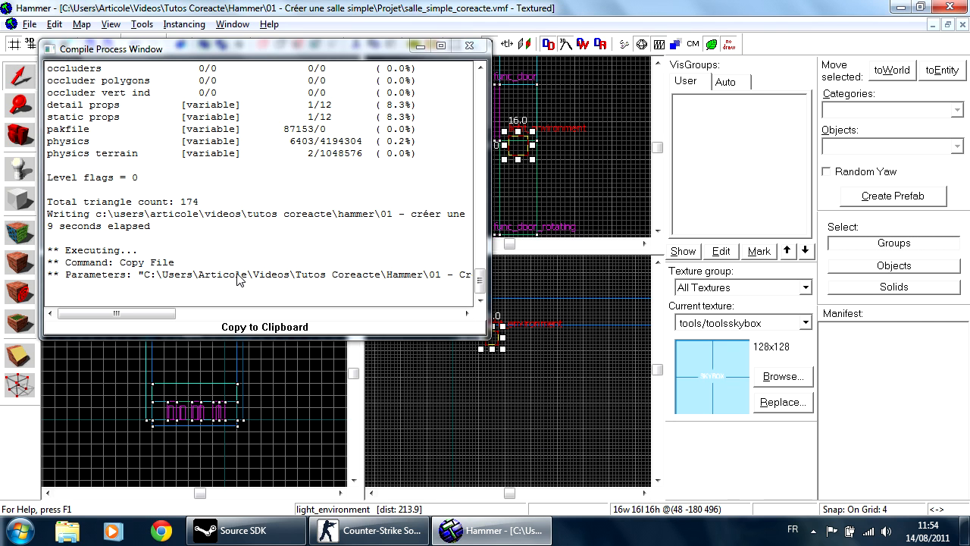
left_click(469, 45)
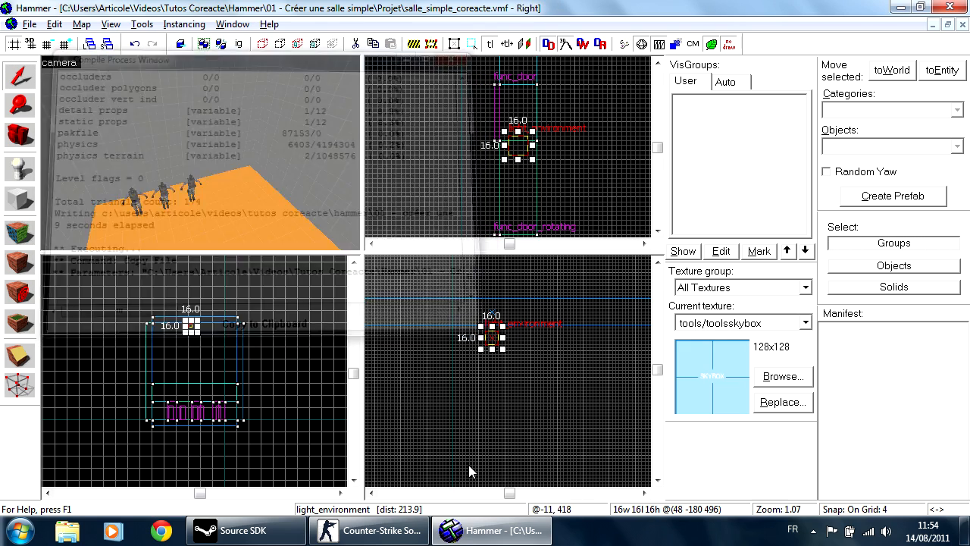
Step: Switch to Counter-Strike Source, start a local server on the salle_simple_coreacte map and join as a spectator
left_click(364, 531)
left_click(76, 333)
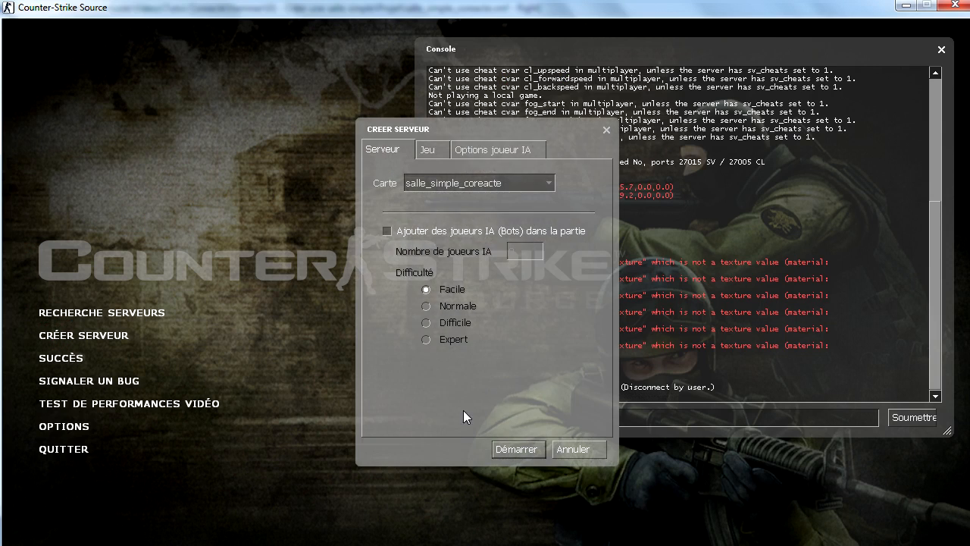
left_click(448, 504)
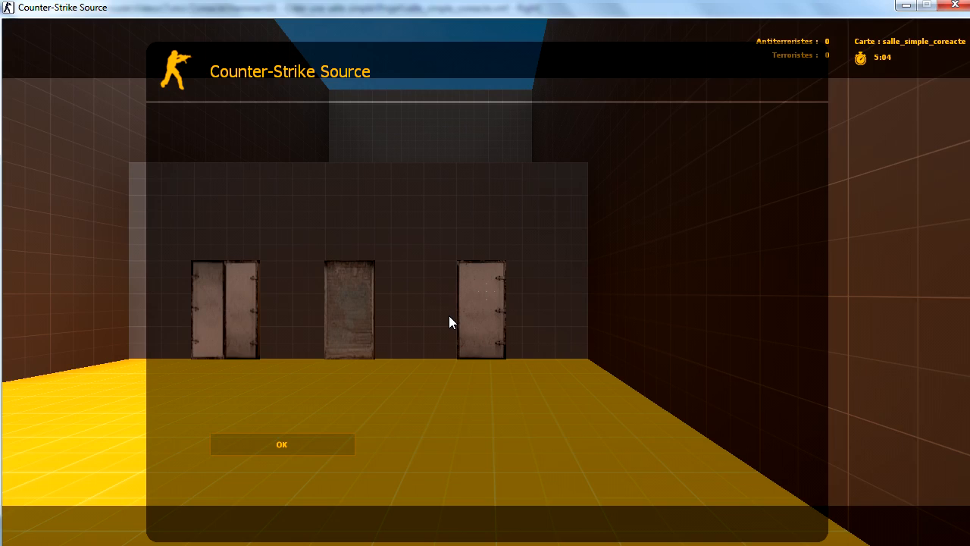
left_click(303, 441)
left_click(288, 307)
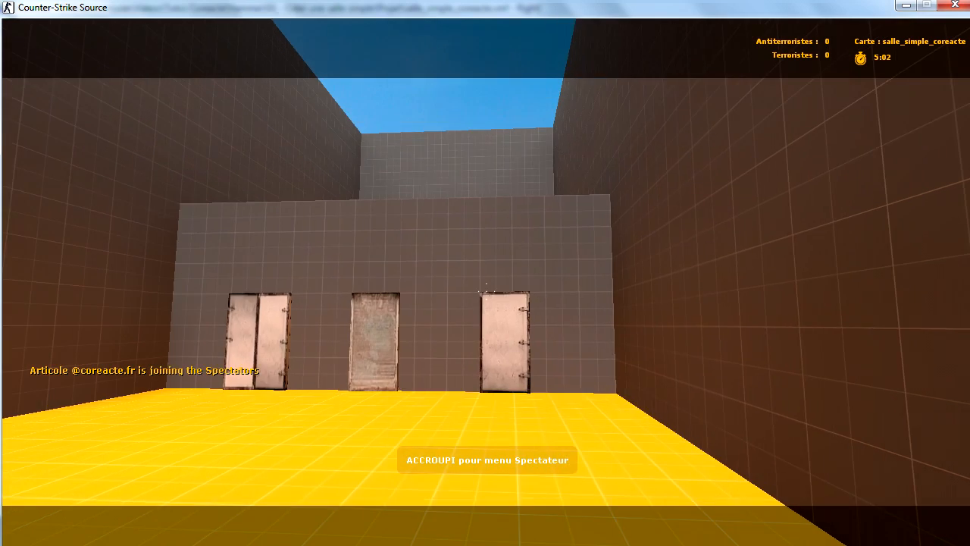
Step: Fly around the room to examine the sky and sunlight, disconnect from the server and return to Hammer
key("w")
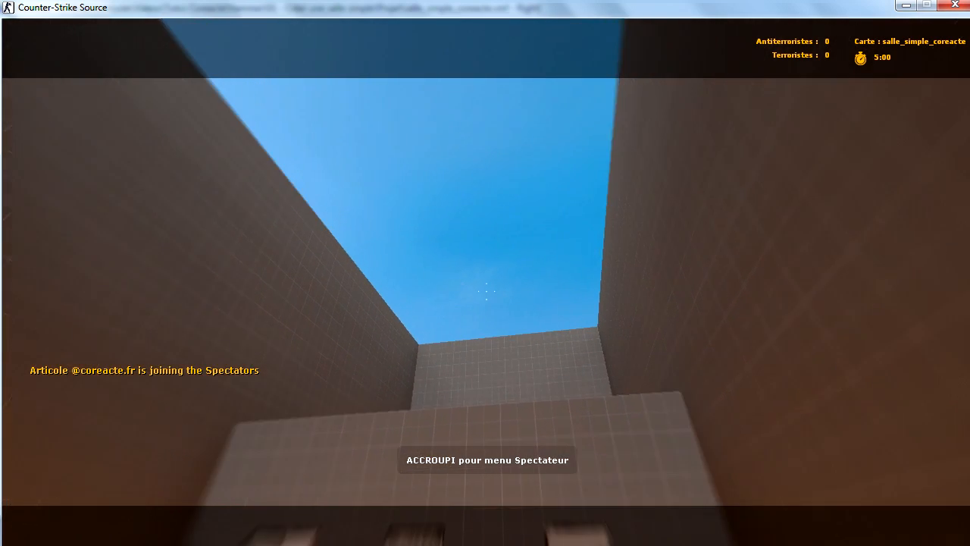
key("s")
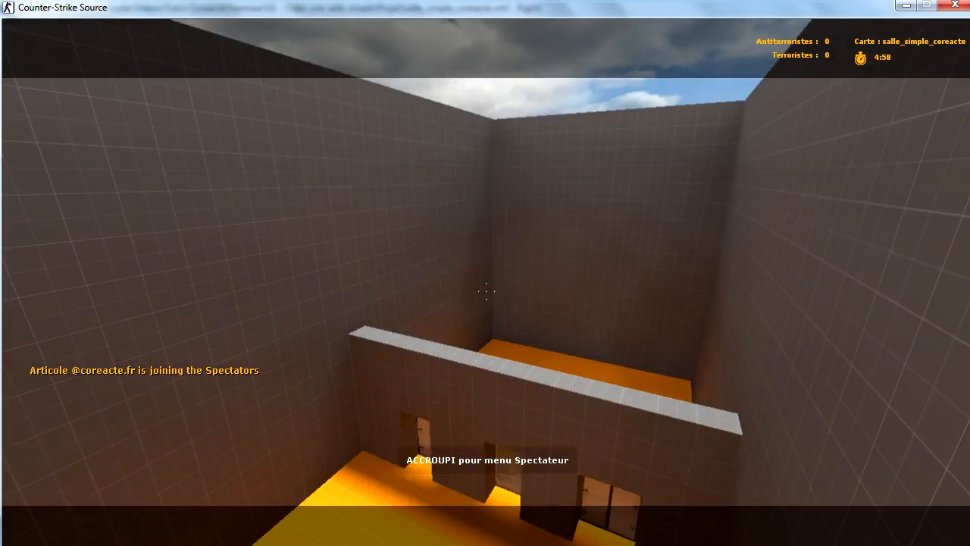
key("w")
key("s")
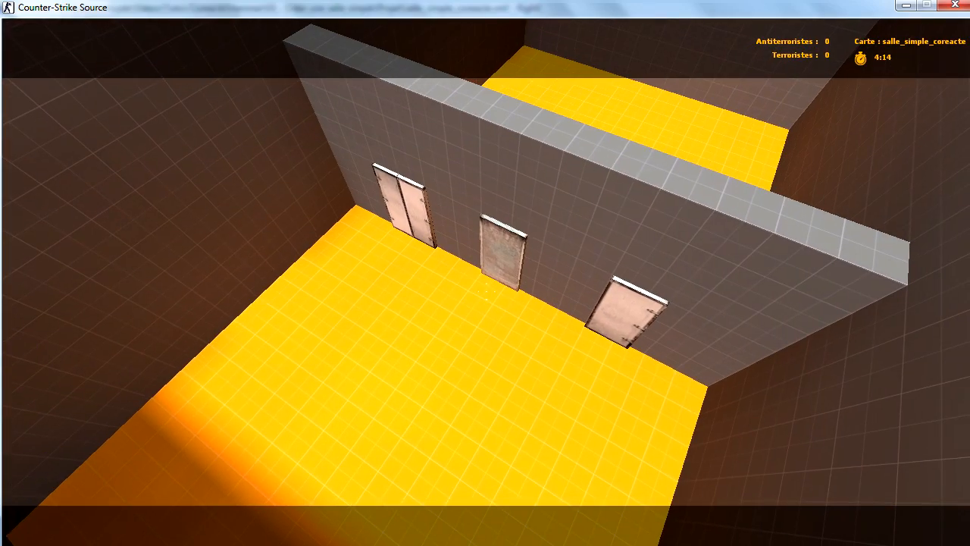
key("Escape")
left_click(104, 310)
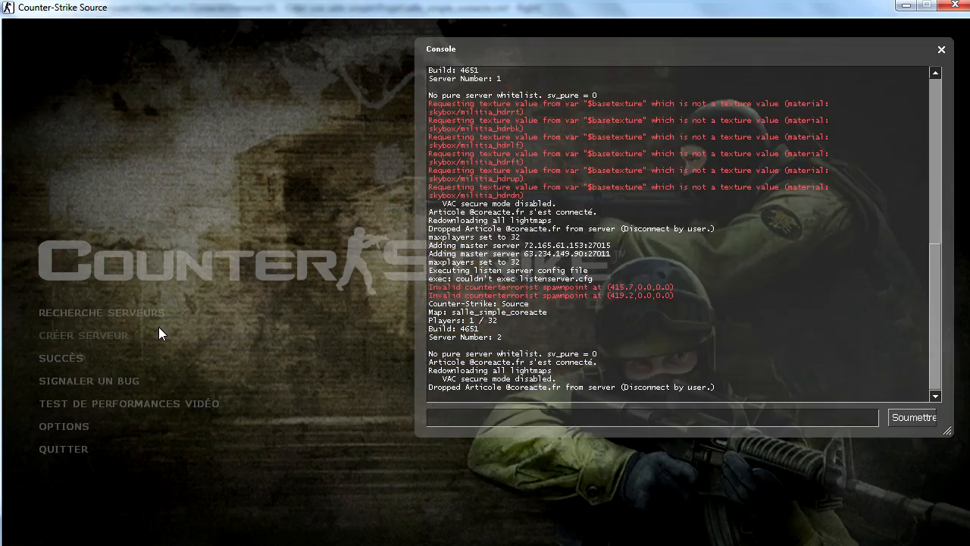
key("alt+Tab")
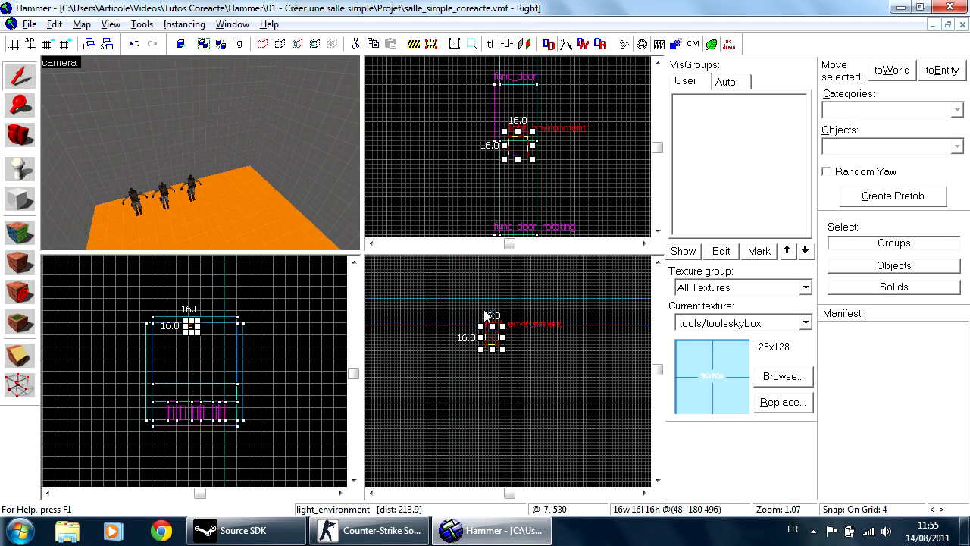
Step: Open the light_environment's properties and change its Brightness colour to green, 0 255 0
double_click(529, 158)
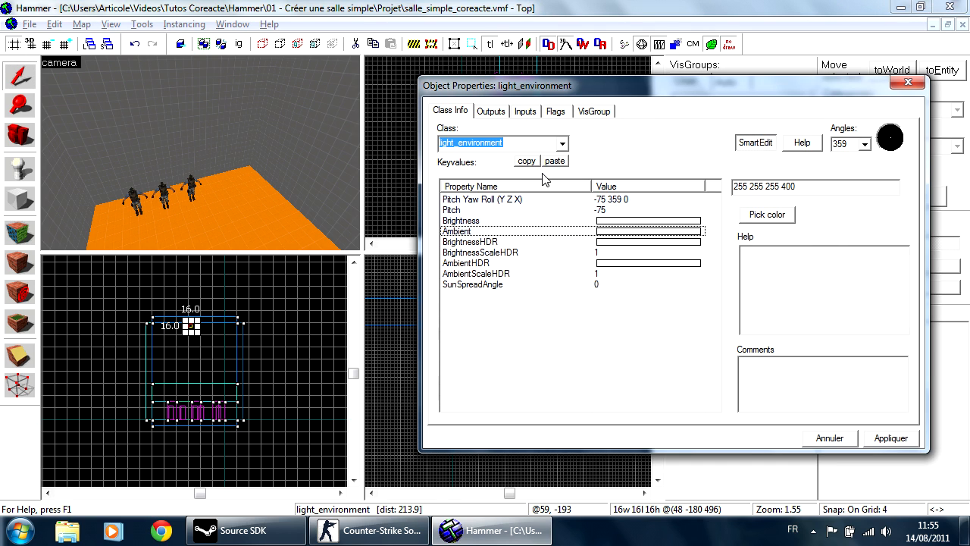
left_click(615, 222)
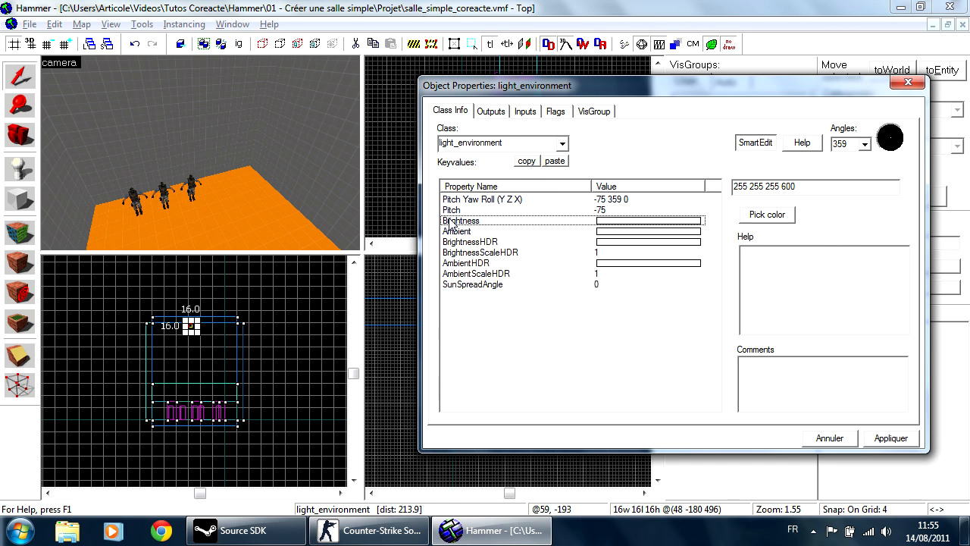
left_click(767, 215)
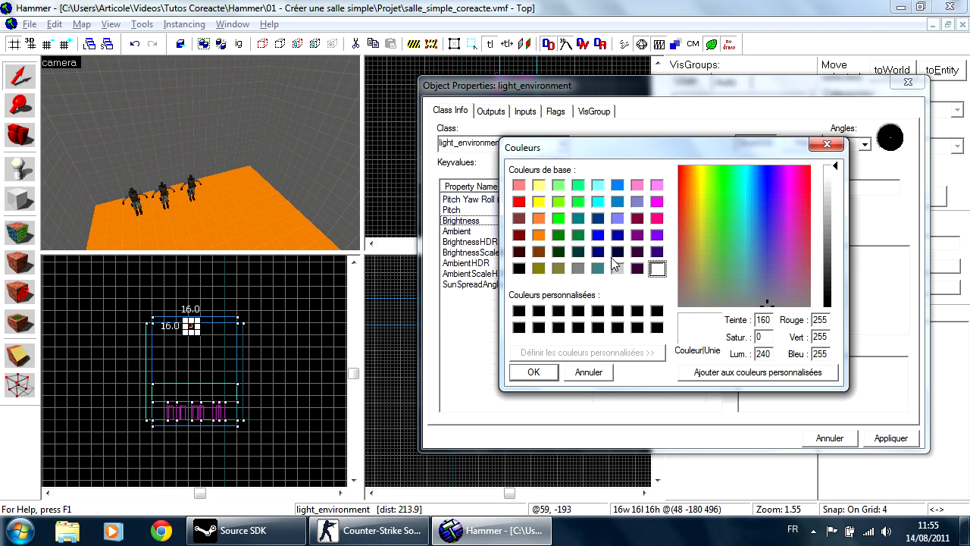
left_click(558, 219)
left_click(542, 372)
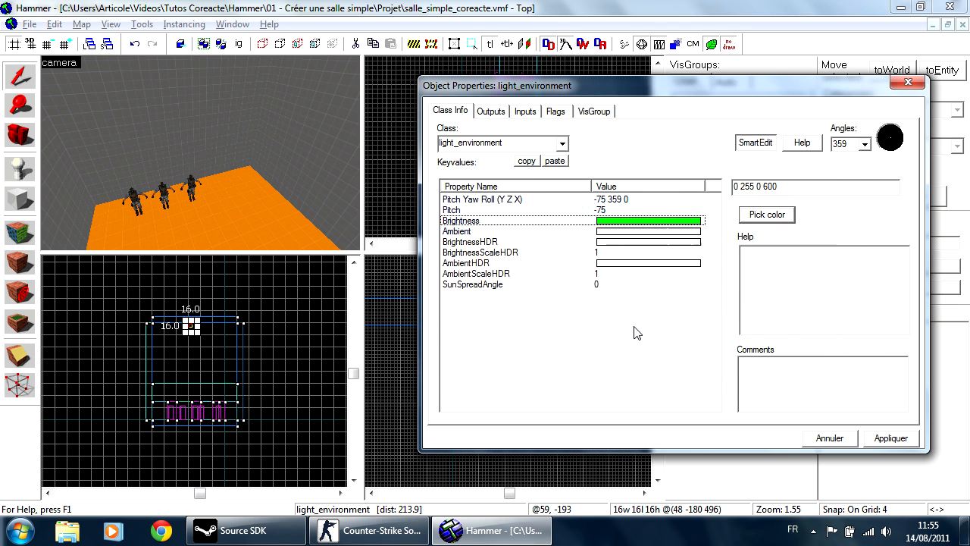
Step: Change the light_environment's Ambient colour to blue, 0 0 255, and apply the properties
left_click(470, 232)
left_click(761, 217)
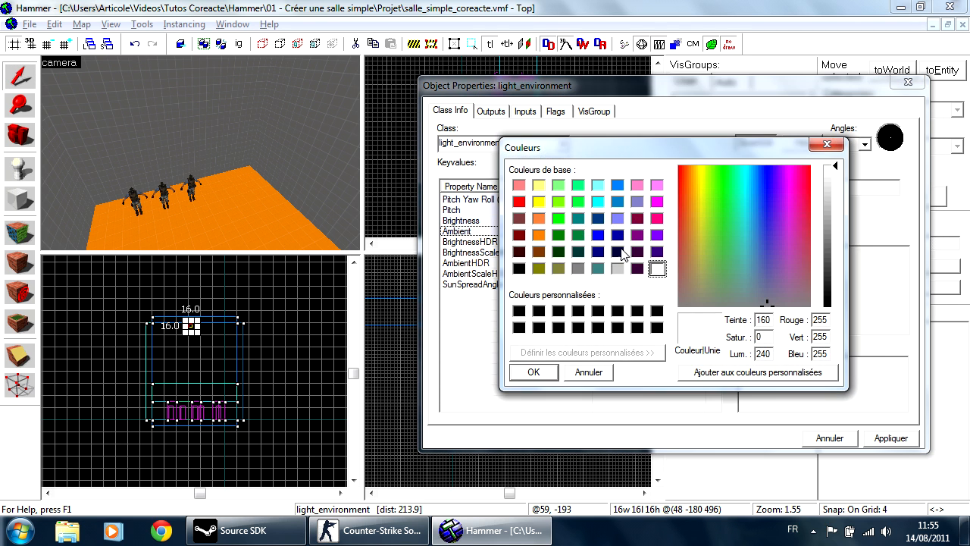
left_click(597, 235)
left_click(534, 372)
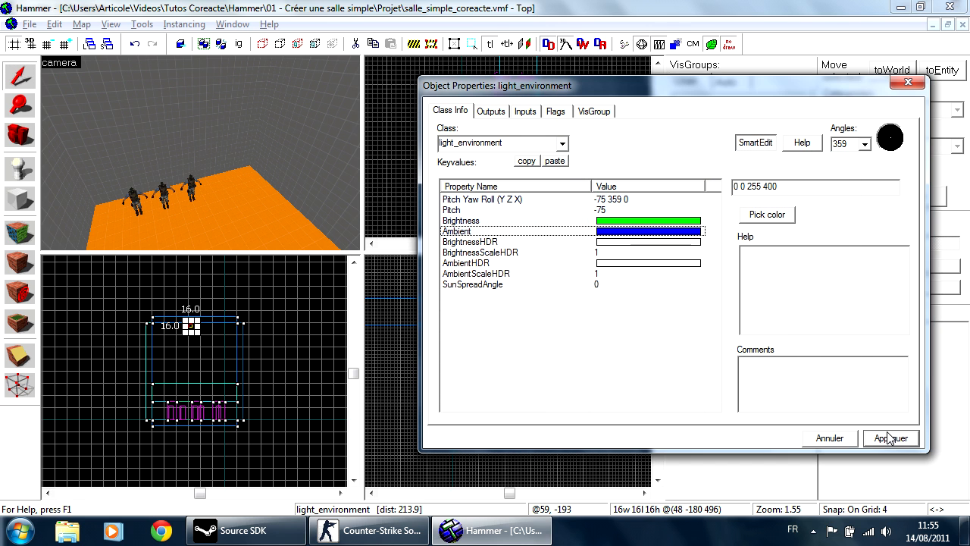
left_click(891, 437)
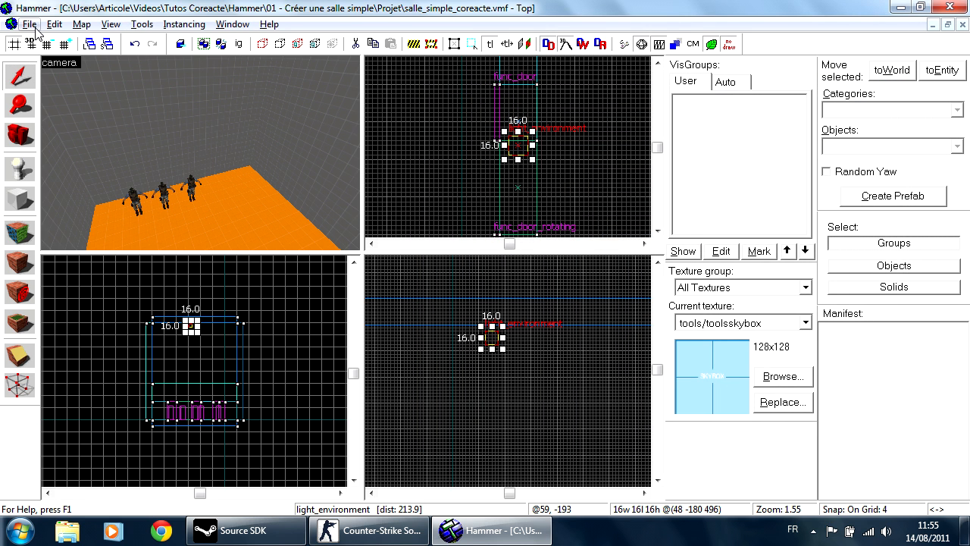
Step: Compile the map with the new light_environment colours, using the existing compile settings
left_click(30, 25)
left_click(158, 187)
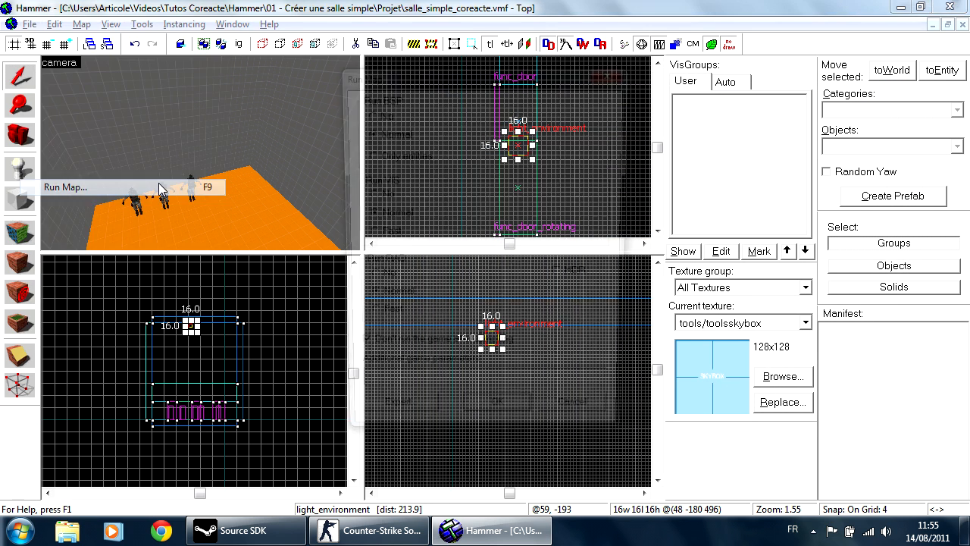
left_click(495, 421)
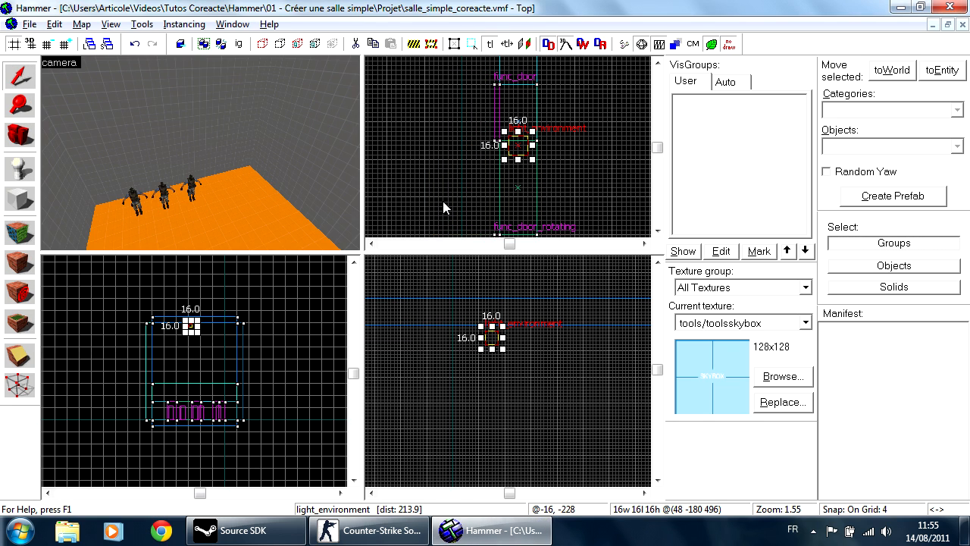
Step: Switch to Counter-Strike Source and launch the recompiled salle_simple_coreacte map on a local server, joining as a spectator
left_click(400, 531)
left_click(65, 336)
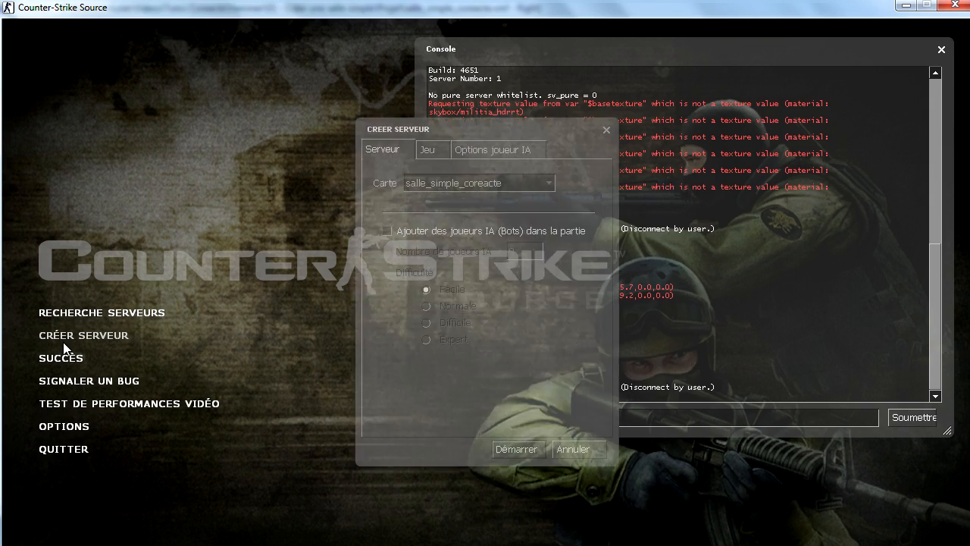
left_click(519, 447)
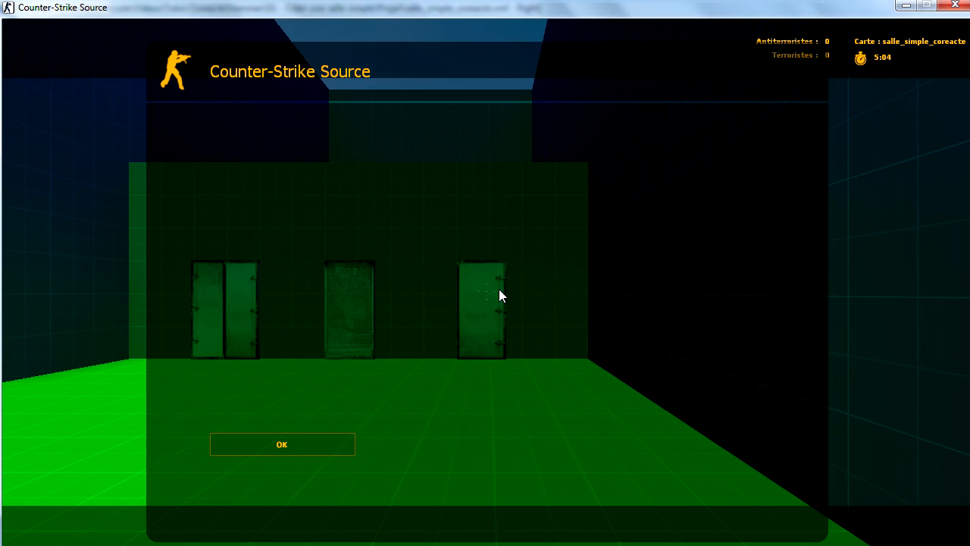
left_click(316, 444)
left_click(356, 307)
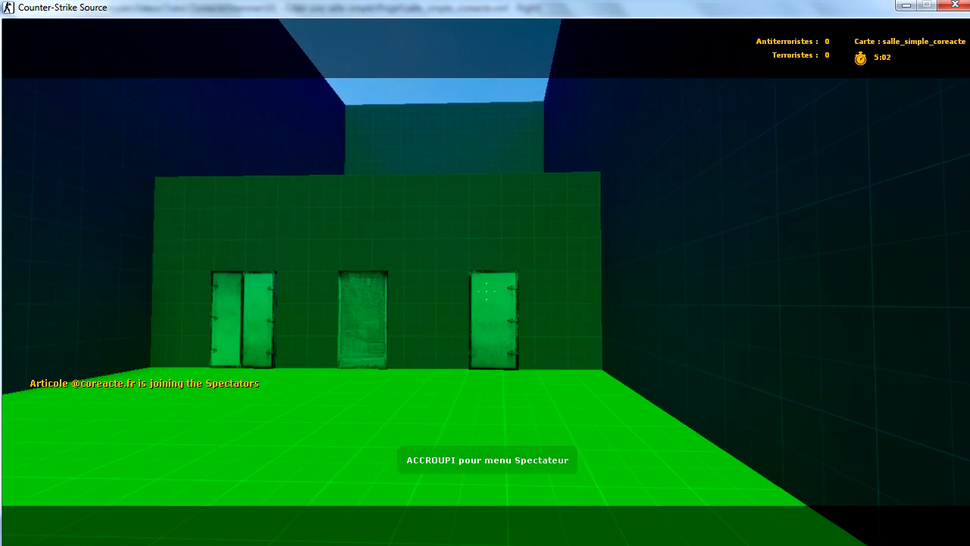
Step: Examine how the sun and ambient colours light the room, disconnect, and return to Hammer, closing the compile log
key("s")
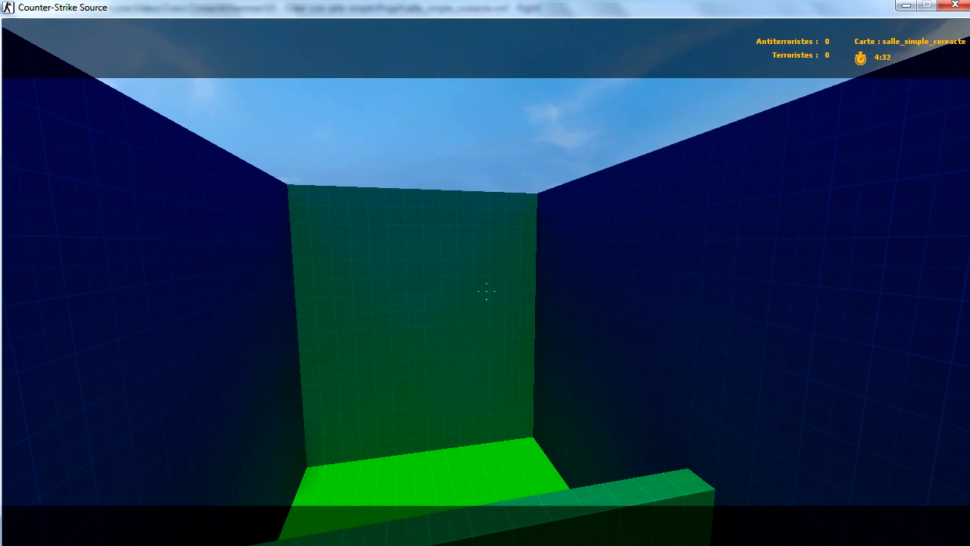
key("Escape")
left_click(137, 312)
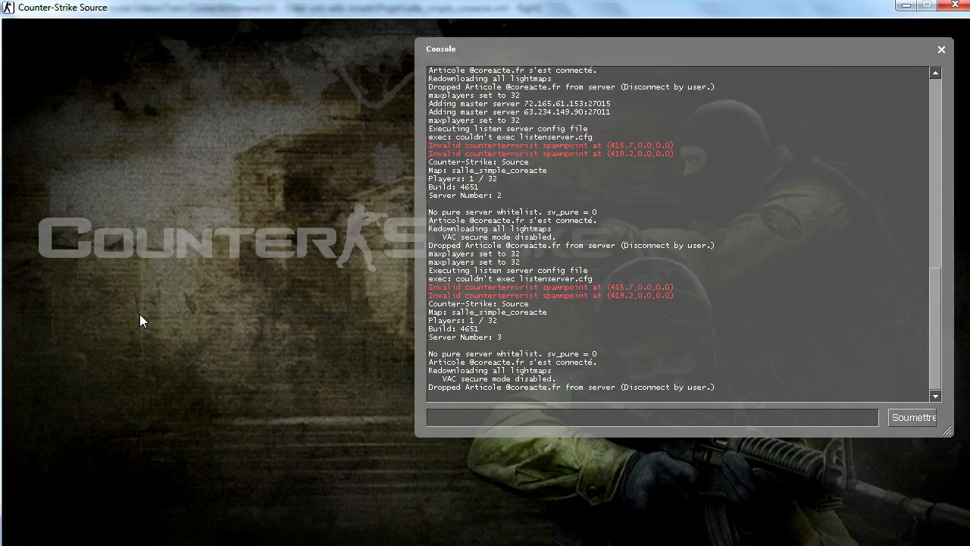
key("alt+Tab")
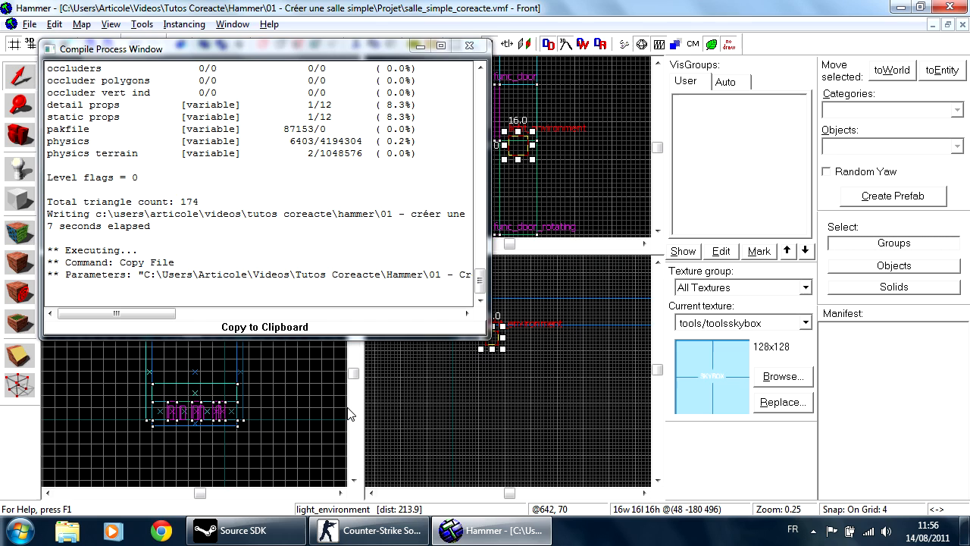
left_click(474, 48)
Step: Reopen the light_environment's properties and set its Brightness colour to orange
right_click(521, 143)
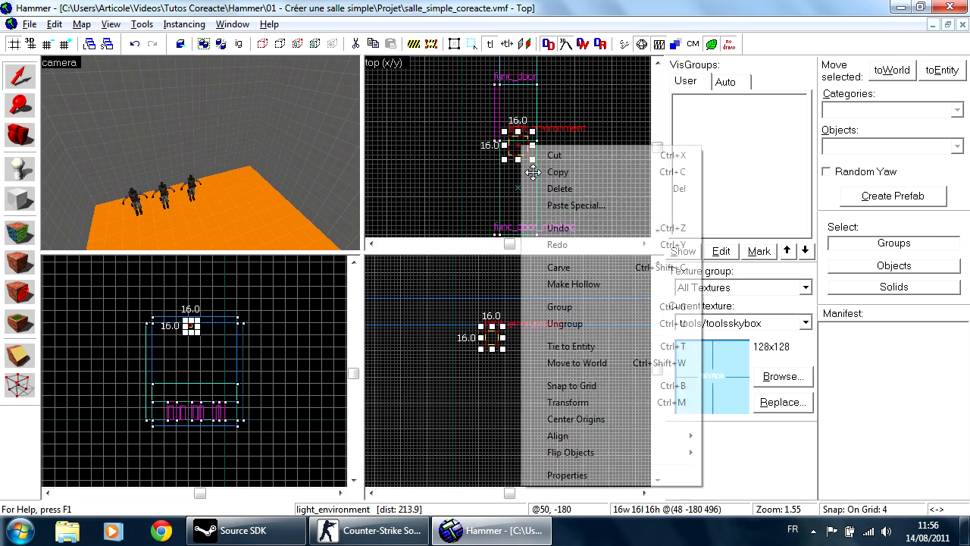
left_click(578, 473)
left_click(658, 221)
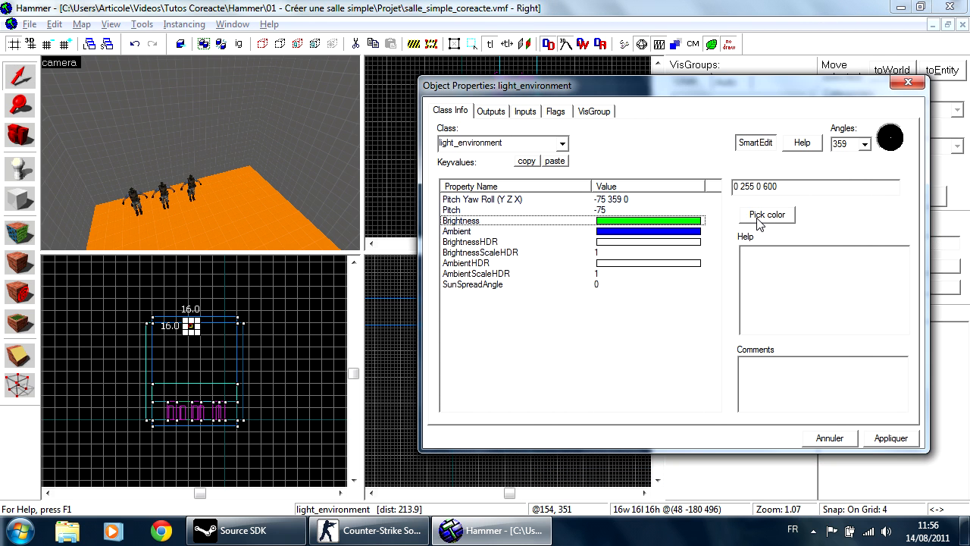
left_click(767, 215)
left_click(656, 268)
left_click(531, 373)
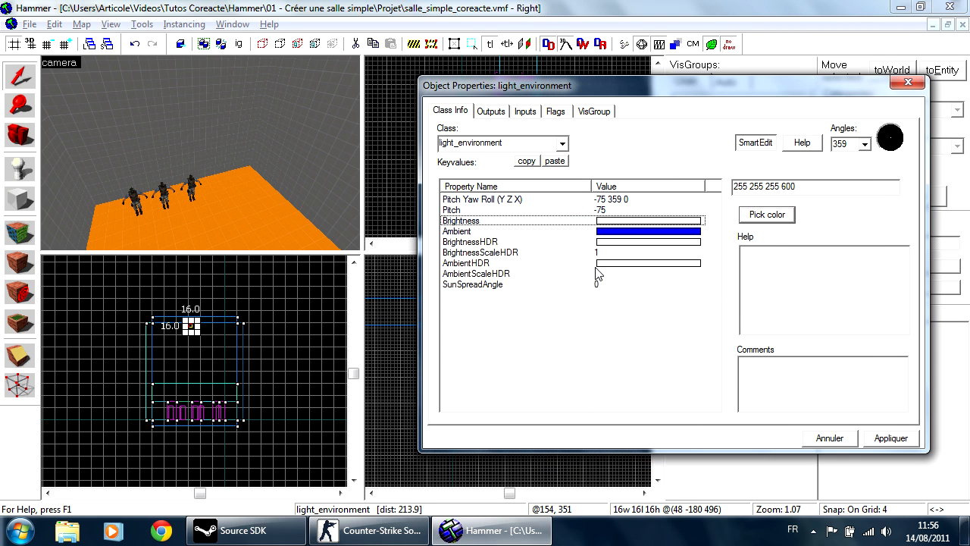
left_click(756, 215)
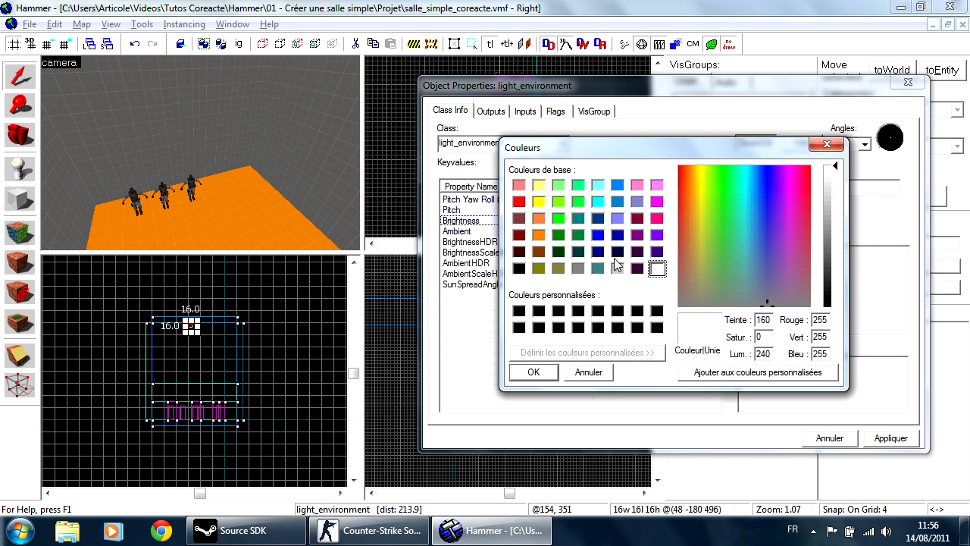
left_click(539, 218)
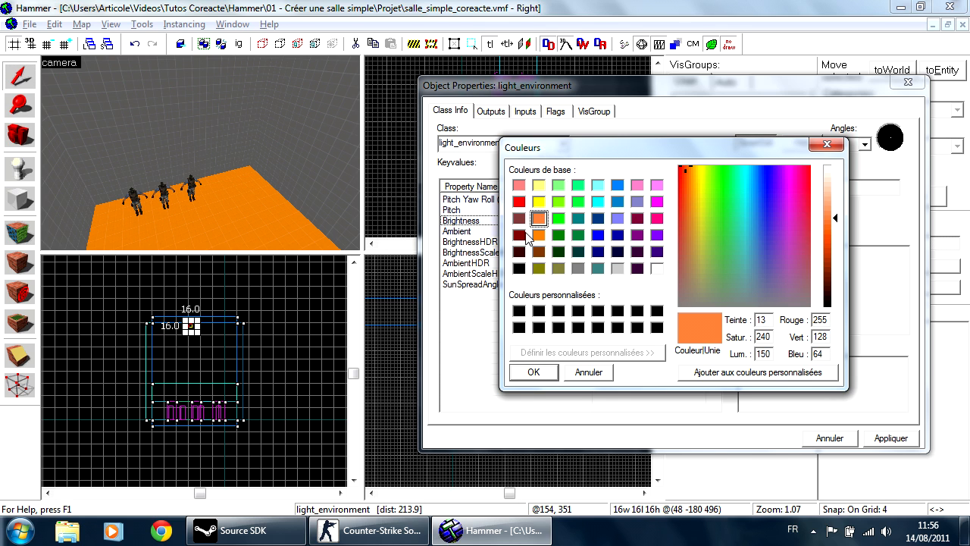
left_click(539, 372)
Step: Set the light_environment's Ambient colour to dark brown, 128 64 0, and apply and close its properties
left_click(620, 232)
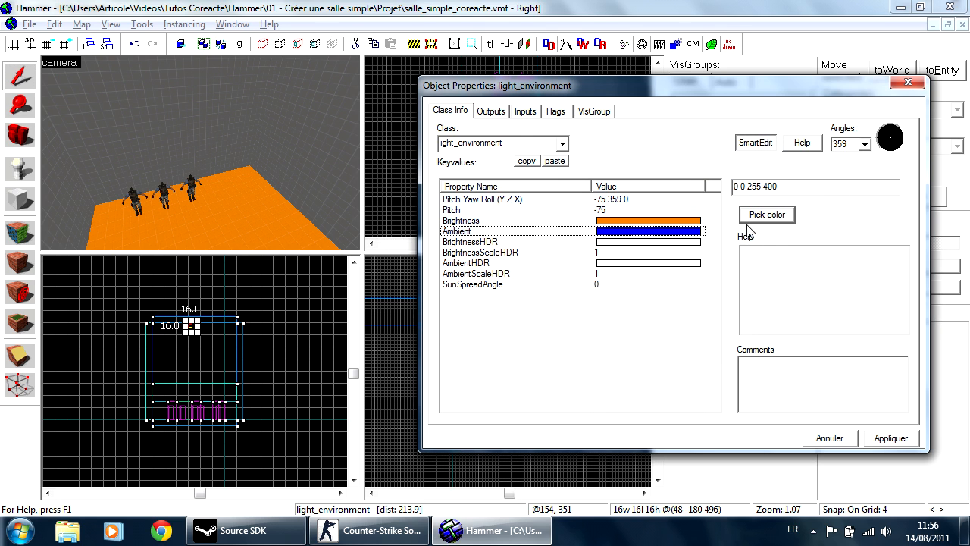
left_click(752, 216)
left_click(538, 251)
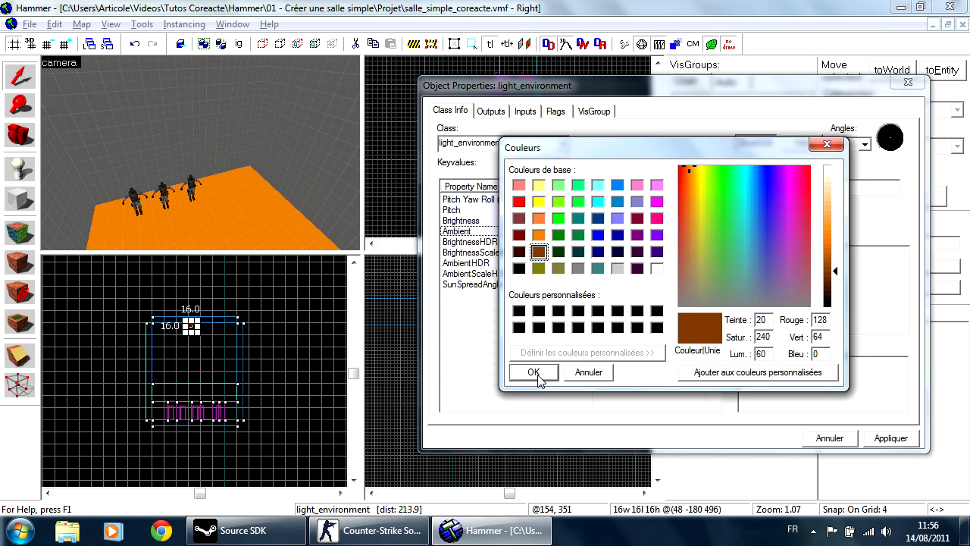
left_click(534, 373)
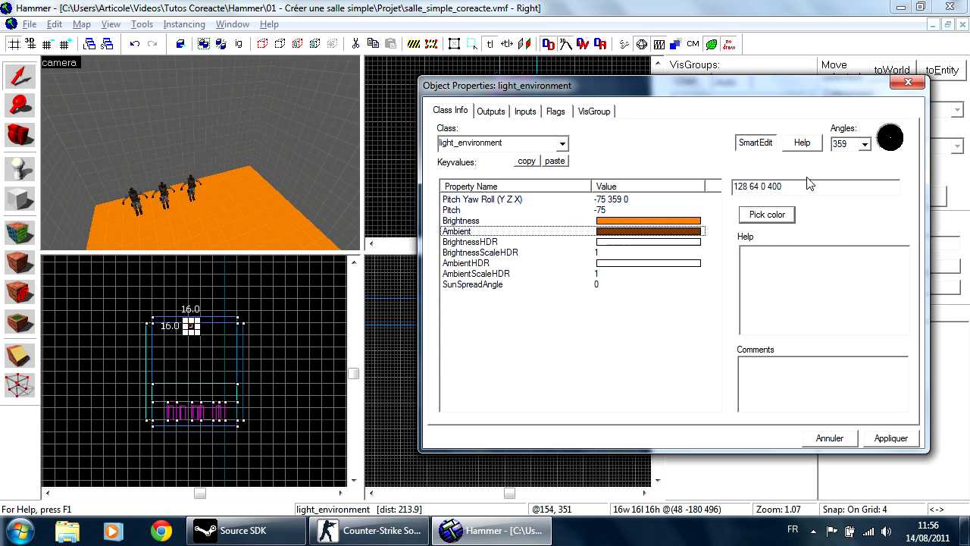
left_click(890, 440)
left_click(908, 82)
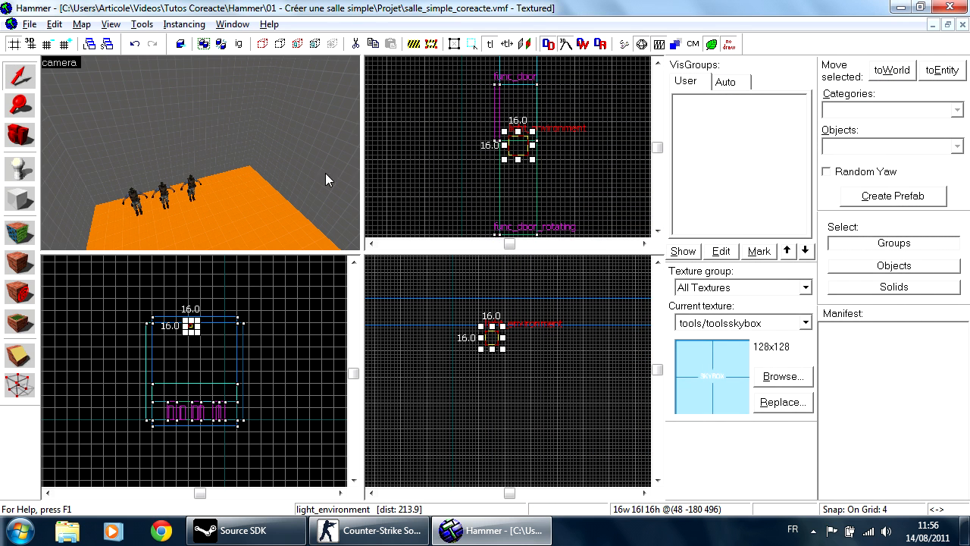
Step: Browse the skybox textures for a sunset sky, pick skybox/sky_day03_06_hdrrt to read its name, and close the texture browser
key("z")
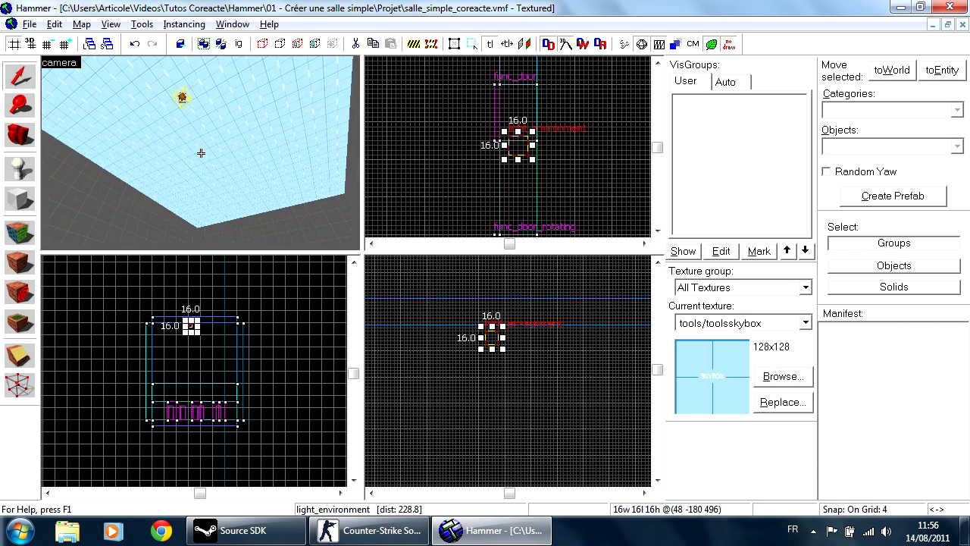
key("z")
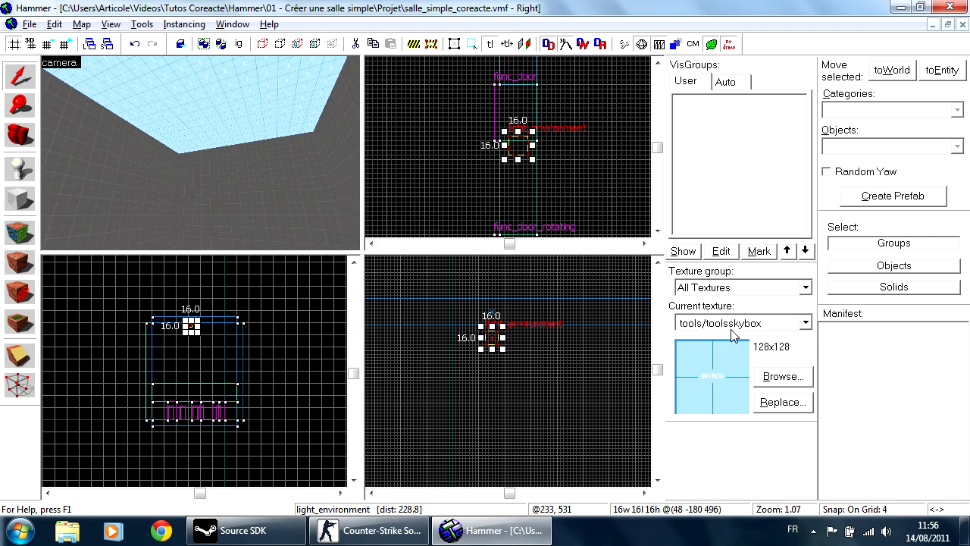
left_click(782, 377)
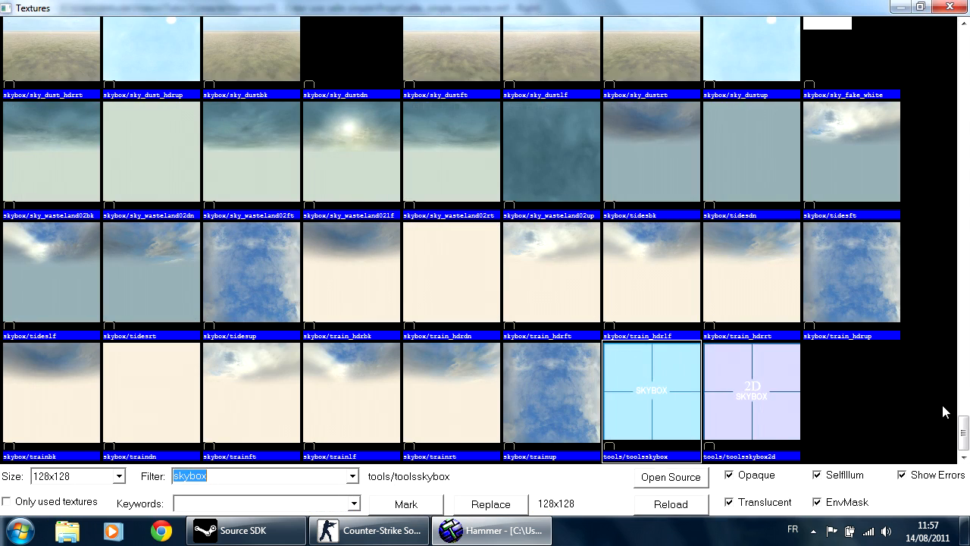
left_click_drag(963, 433, 964, 388)
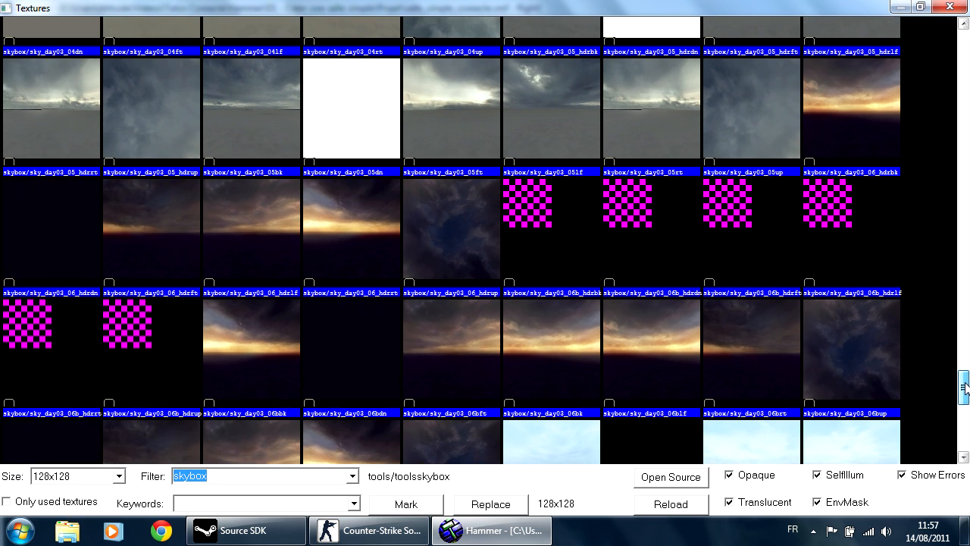
left_click(359, 262)
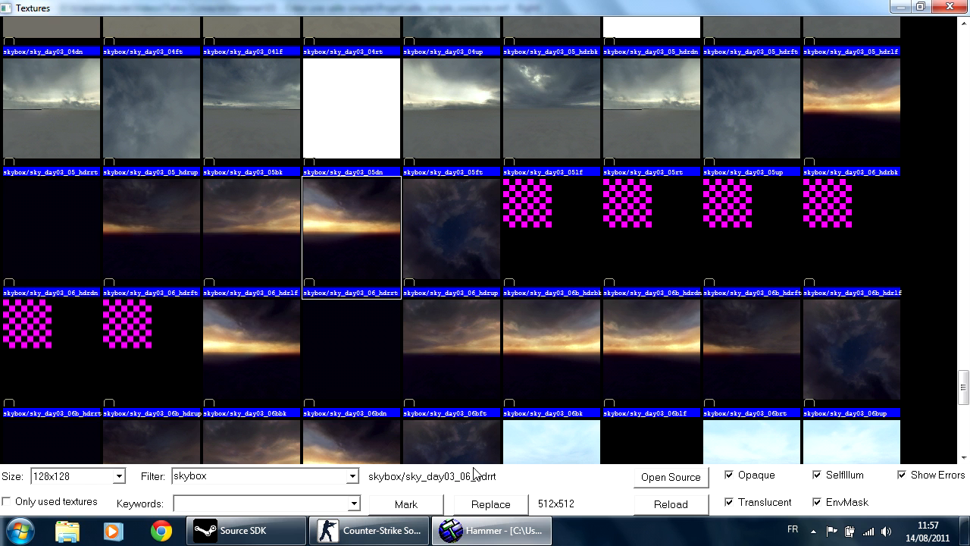
left_click(950, 7)
Step: Set the map's SkyBox Texture Name to sky_day03_06_hdr in the map properties, apply the change and close them
left_click(81, 24)
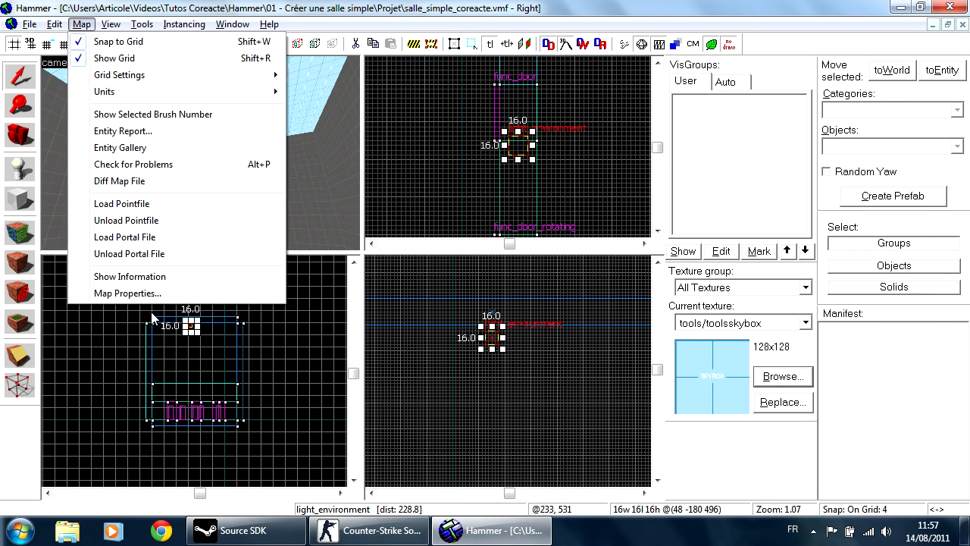
left_click(144, 292)
left_click(485, 221)
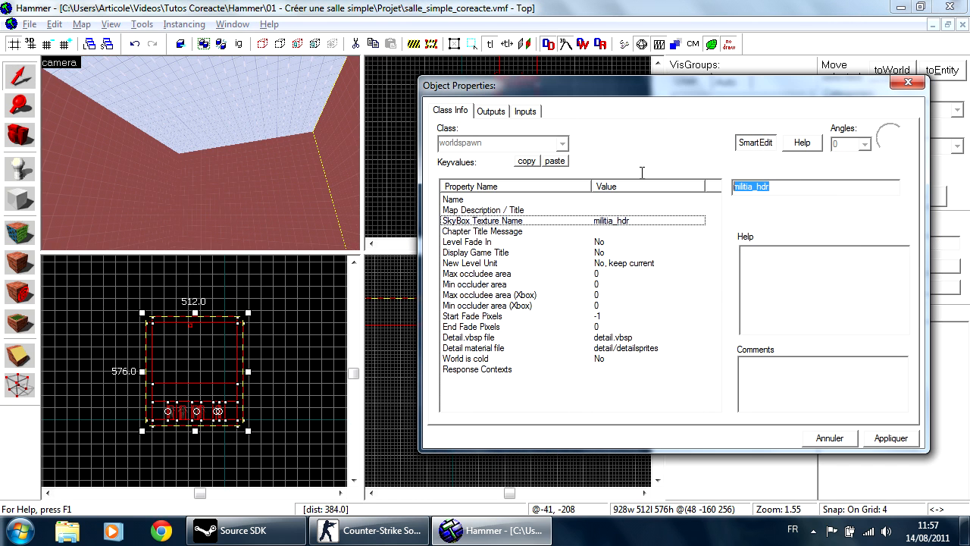
type("sky_day03_06")
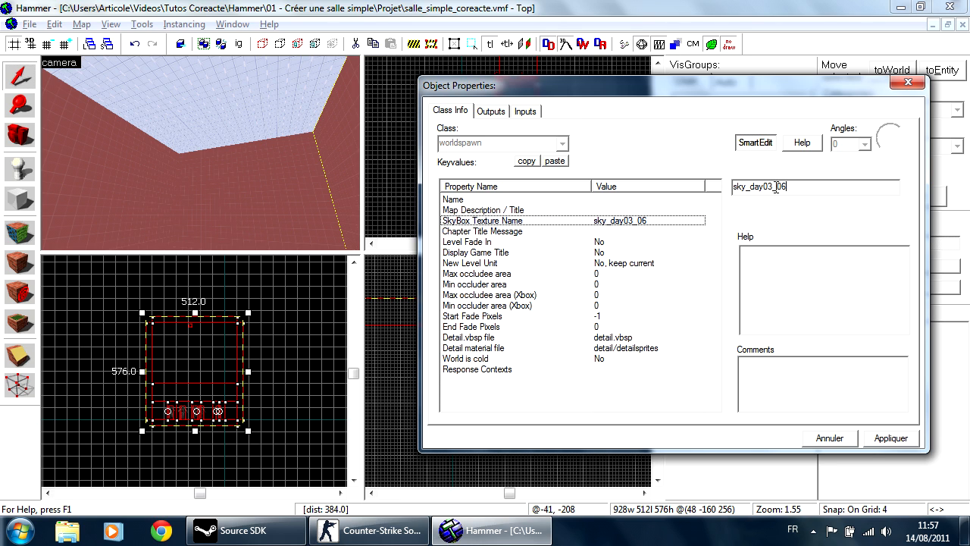
left_click_drag(815, 187, 680, 195)
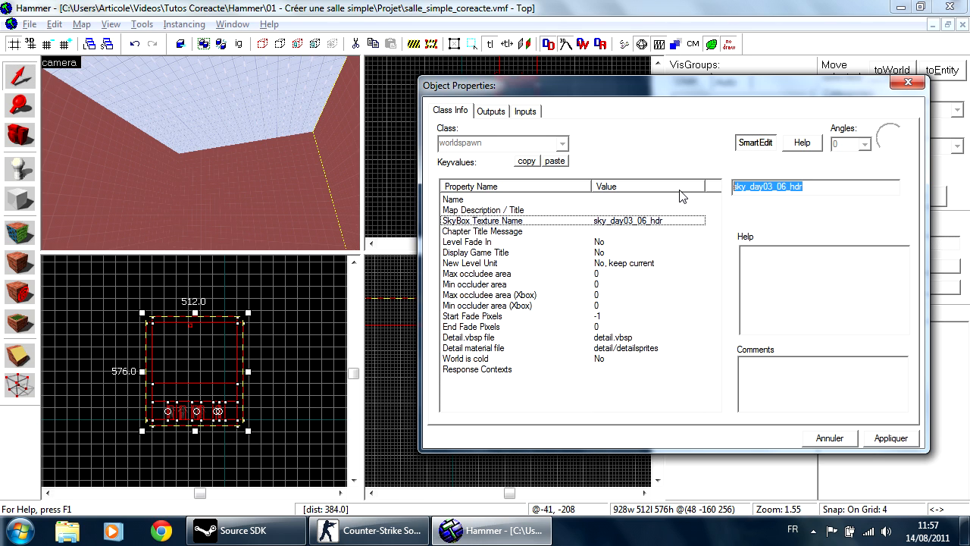
left_click(890, 438)
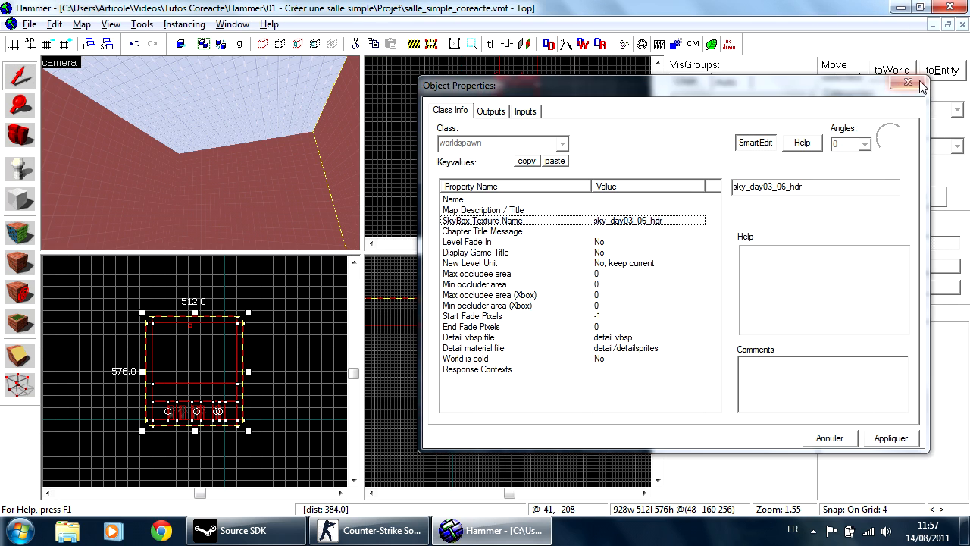
left_click(908, 81)
Step: Check the sky_day03_06 texture names again among the skybox textures and close the texture browser
left_click(778, 371)
left_click(576, 205)
scroll(519, 228, "down", 5)
left_click(352, 278)
left_click(464, 156)
scroll(469, 166, "up", 3)
left_click(367, 273)
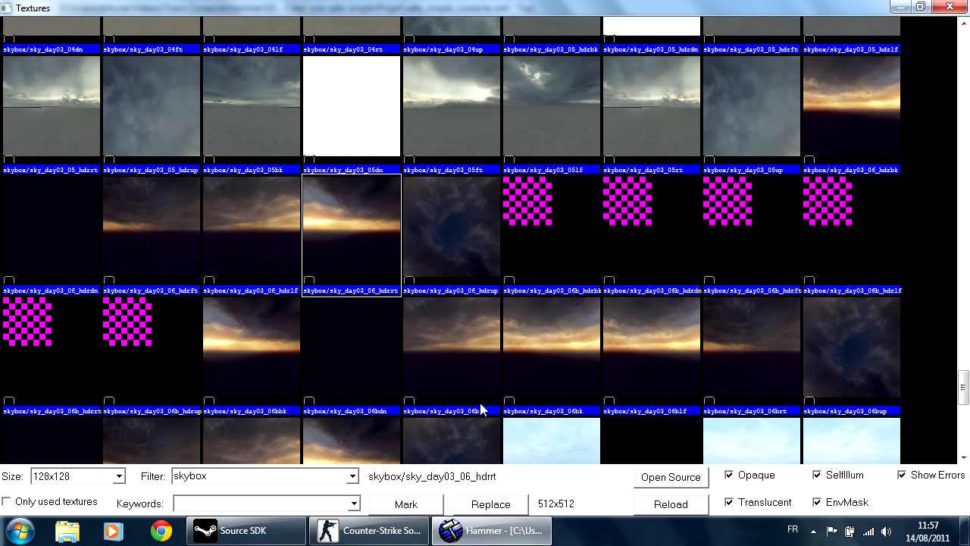
left_click(949, 7)
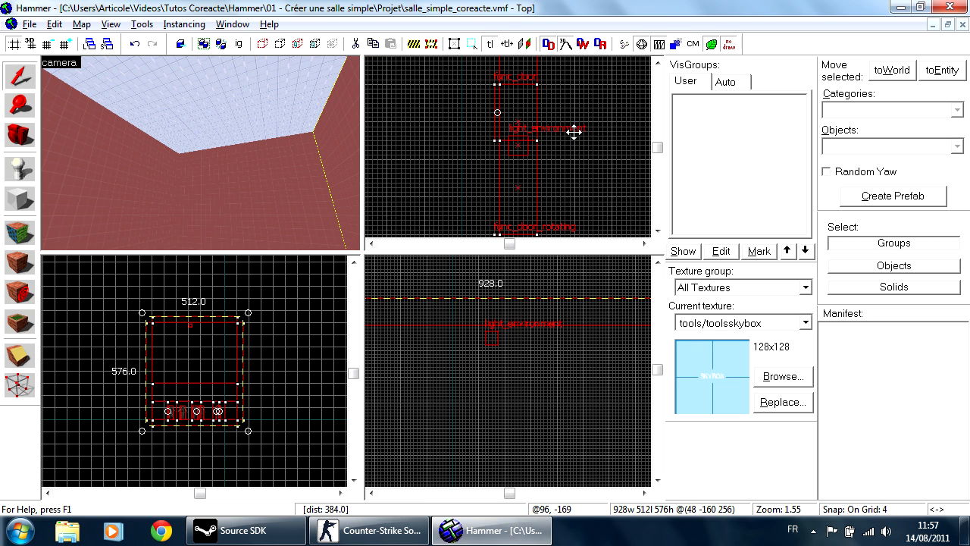
Step: Deselect the whole map by selecting only the sky ceiling brush, compile the map and close the compile log
left_click(235, 108)
left_click(30, 23)
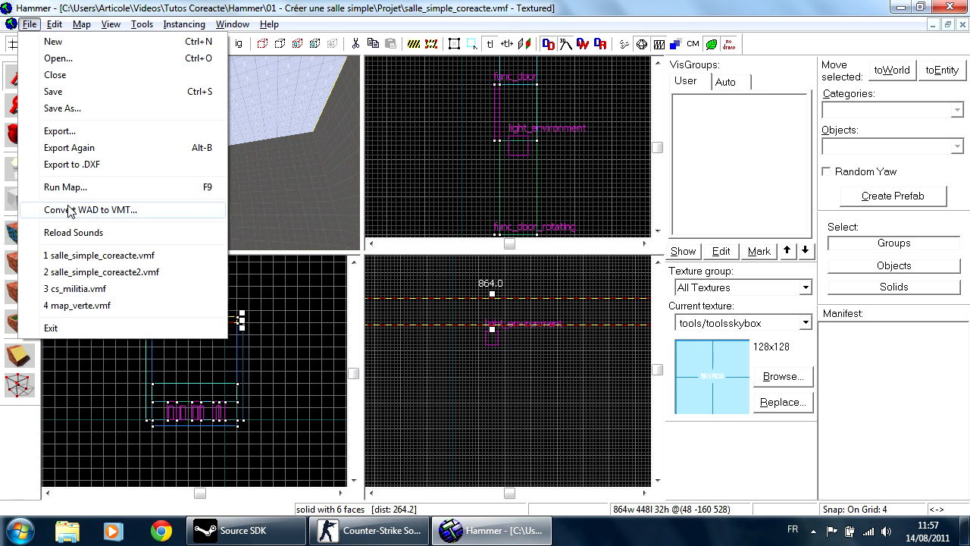
left_click(76, 186)
left_click(520, 423)
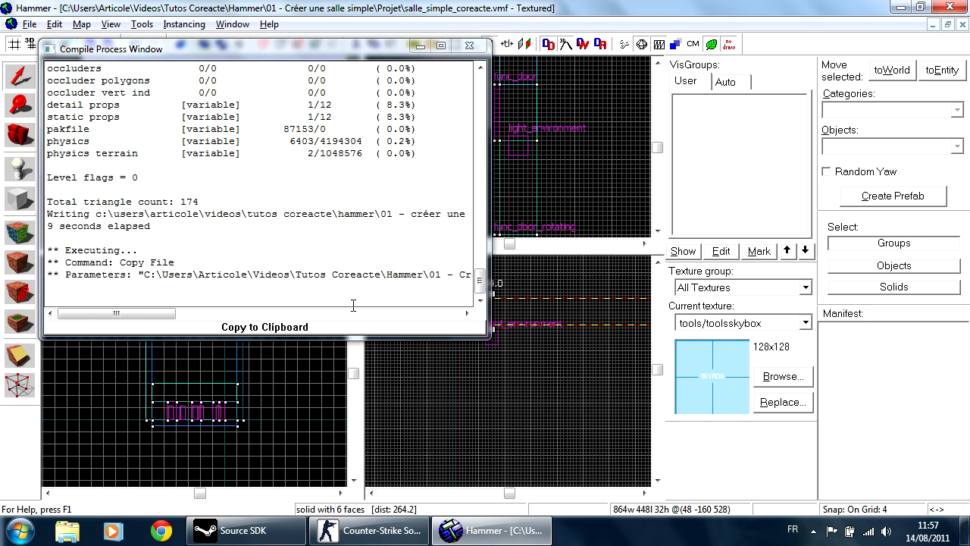
left_click(469, 46)
Step: Switch to Counter-Strike Source, start a local server on the recompiled salle_simple_coreacte map and join as a spectator
left_click(360, 534)
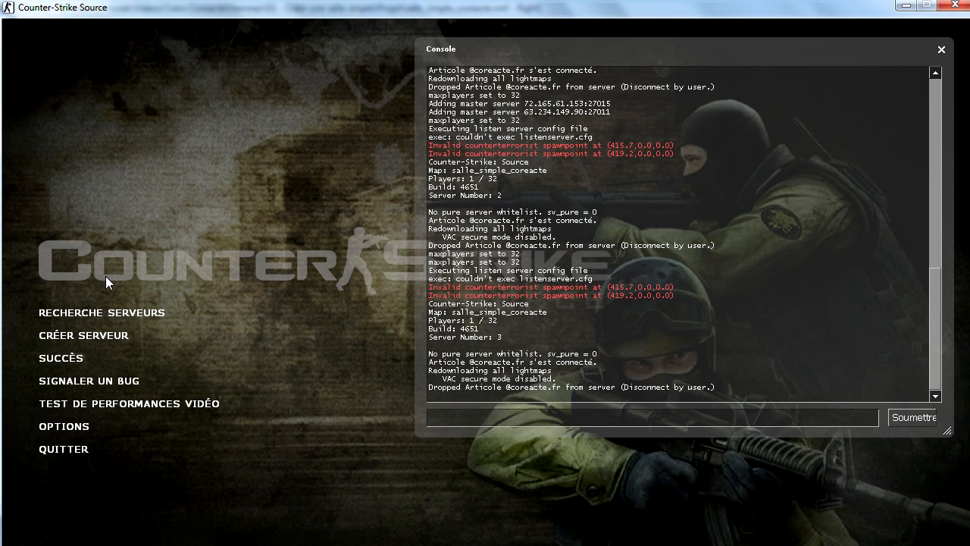
left_click(125, 335)
left_click(526, 446)
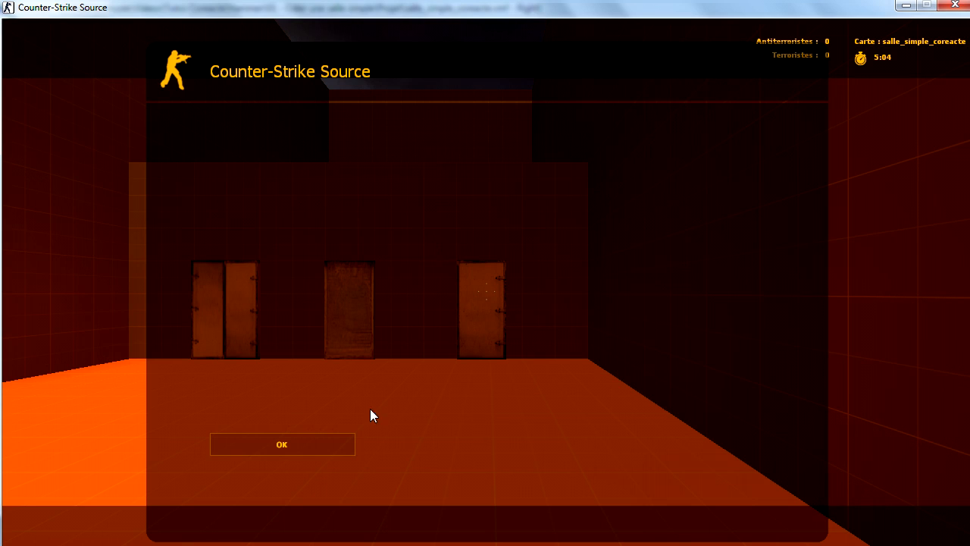
left_click(341, 444)
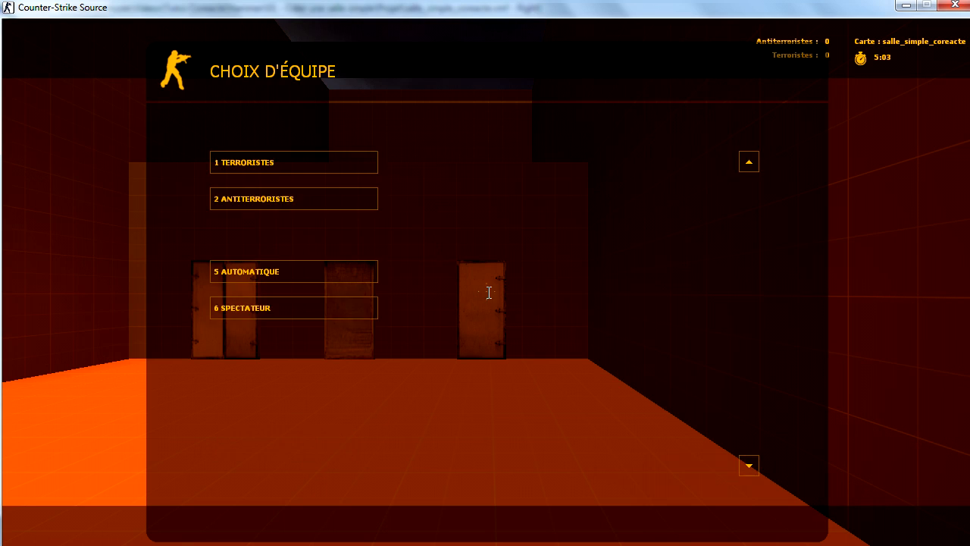
left_click(335, 307)
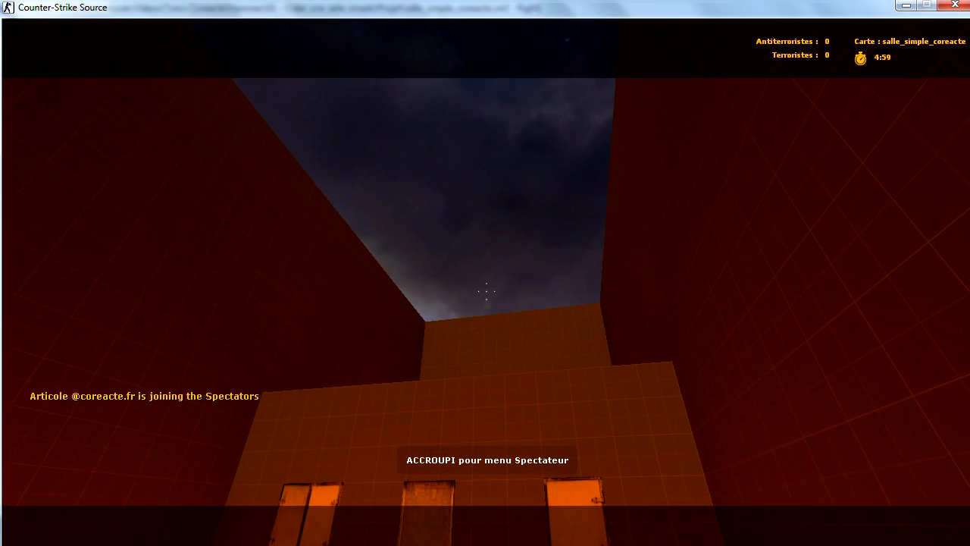
Step: Fly around the room to examine the new sky, orange light and shadows, disconnect, and return to Hammer
key("w")
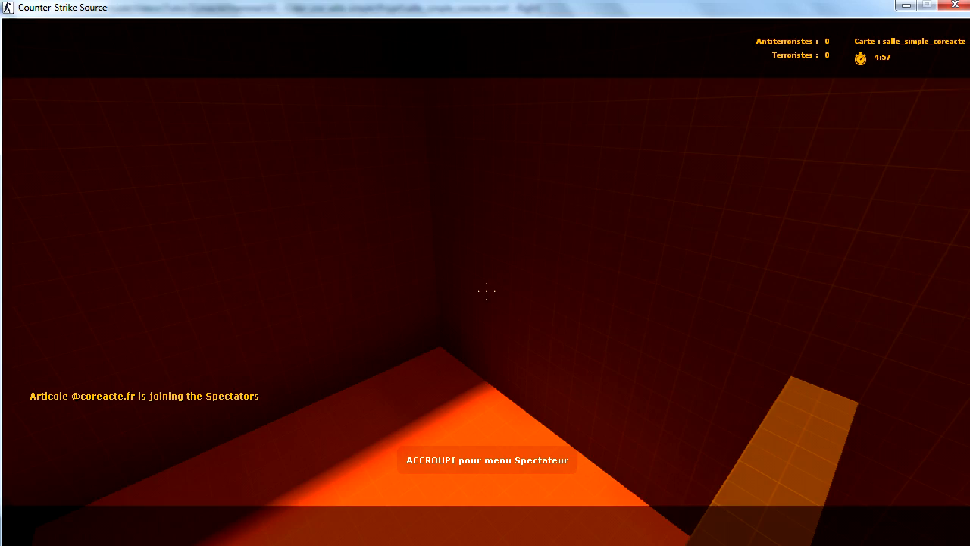
key("s")
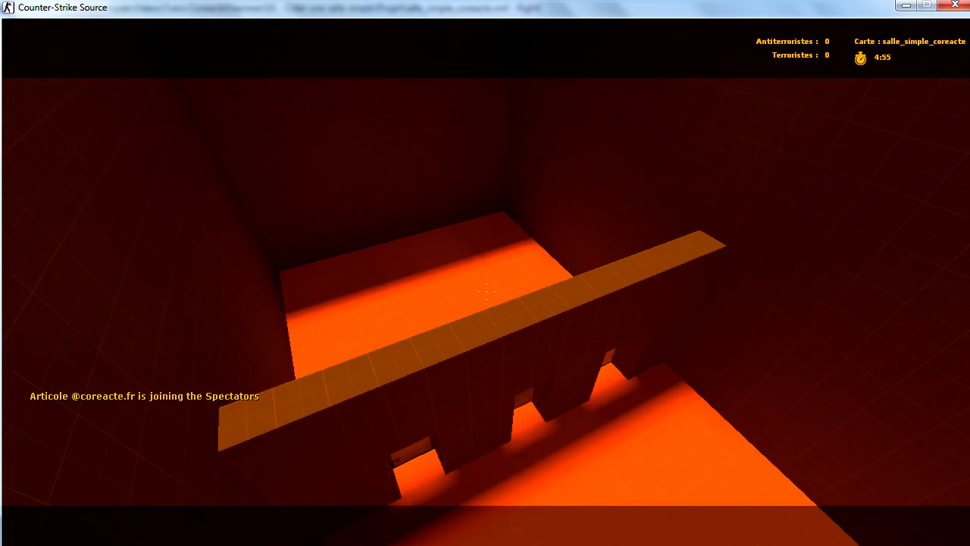
key("d")
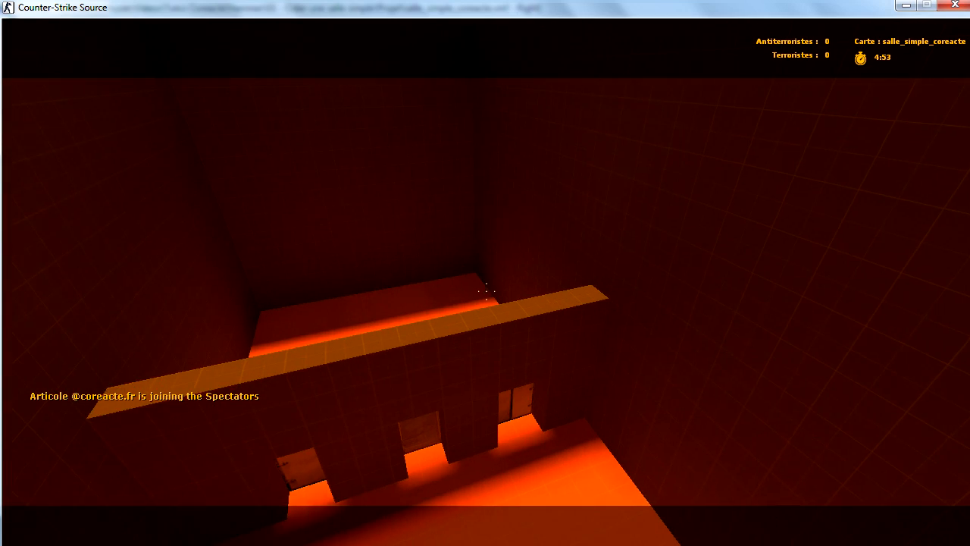
key("w")
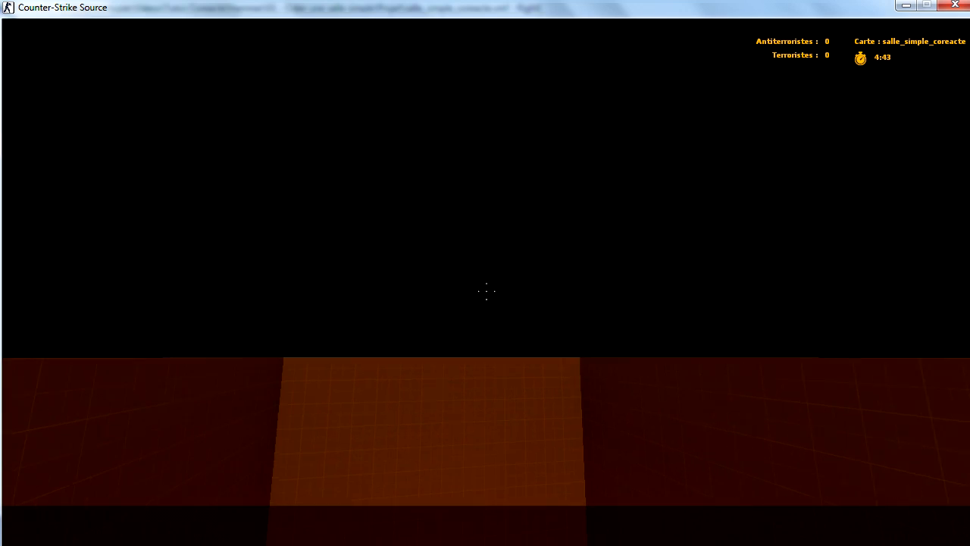
key("s")
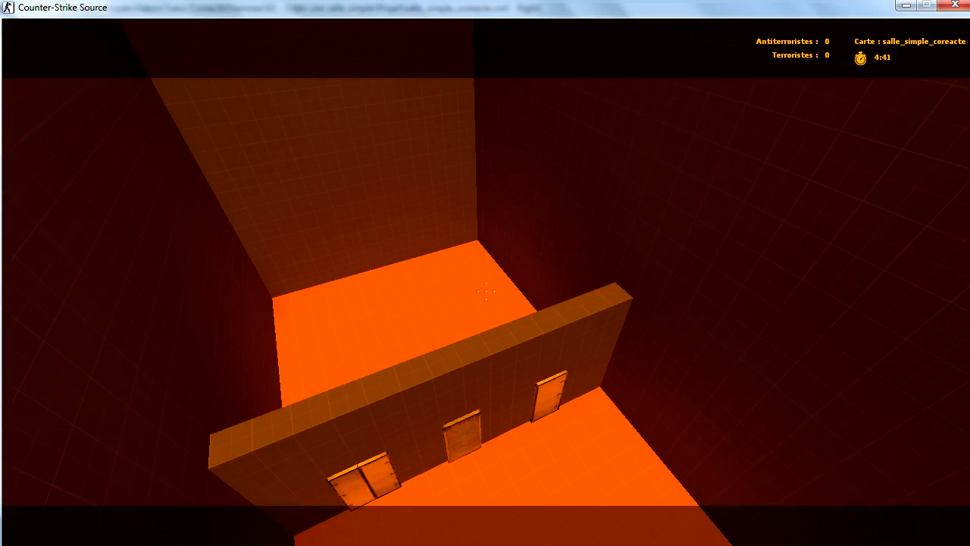
key("w")
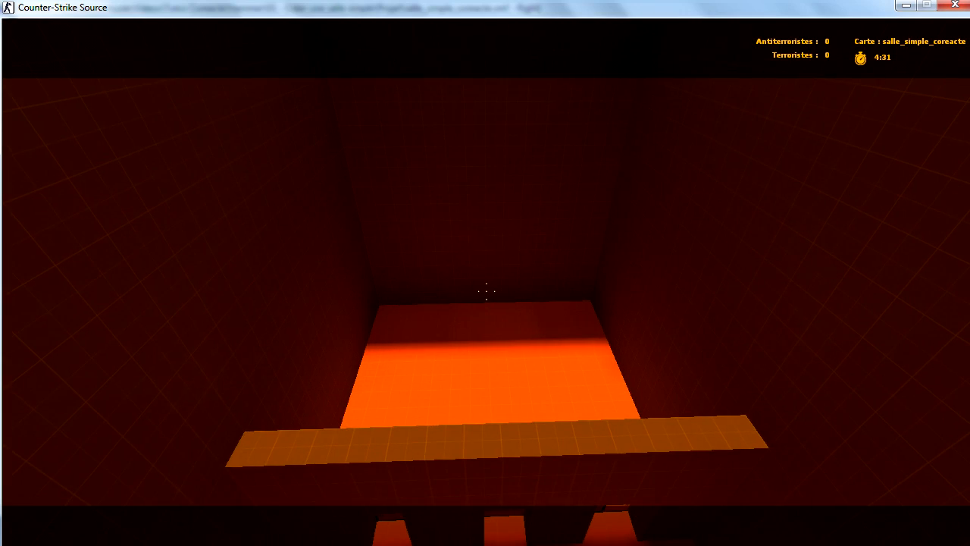
key("Escape")
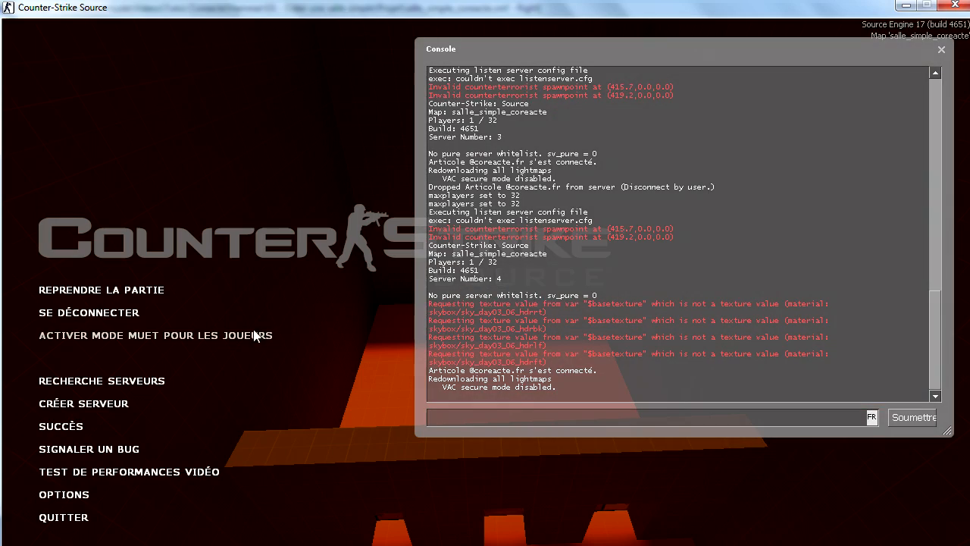
left_click(131, 315)
key("alt+Tab")
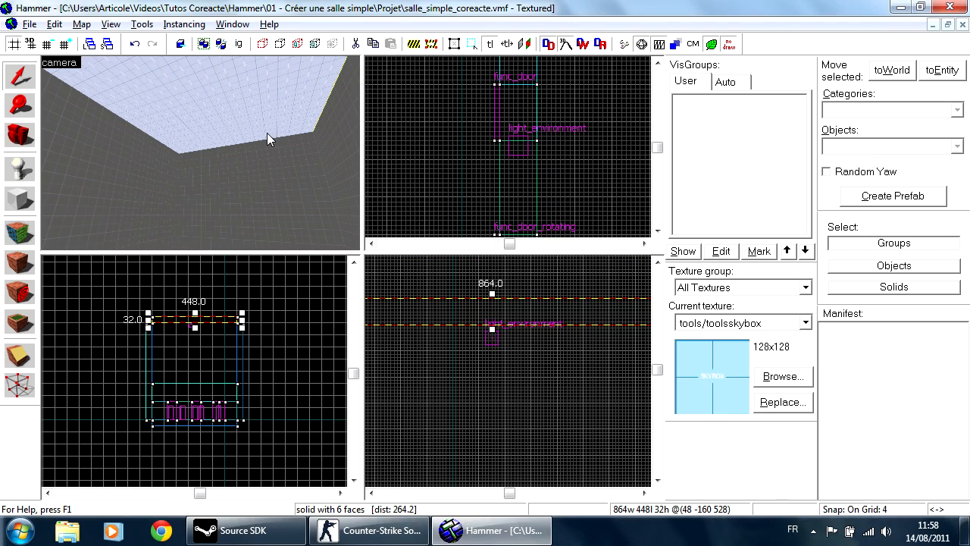
Step: Place a shadow_control entity on the sky ceiling beside the light_environment
key("z")
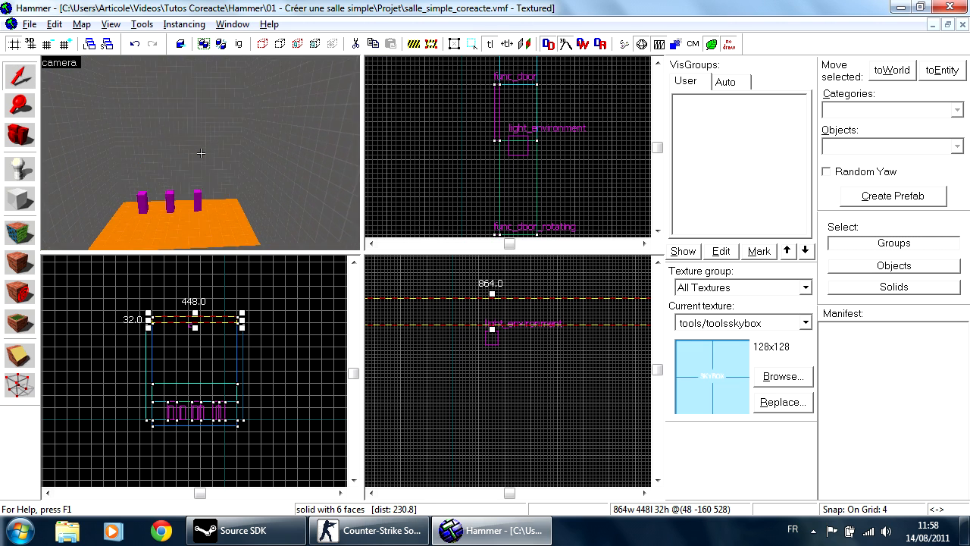
key("z")
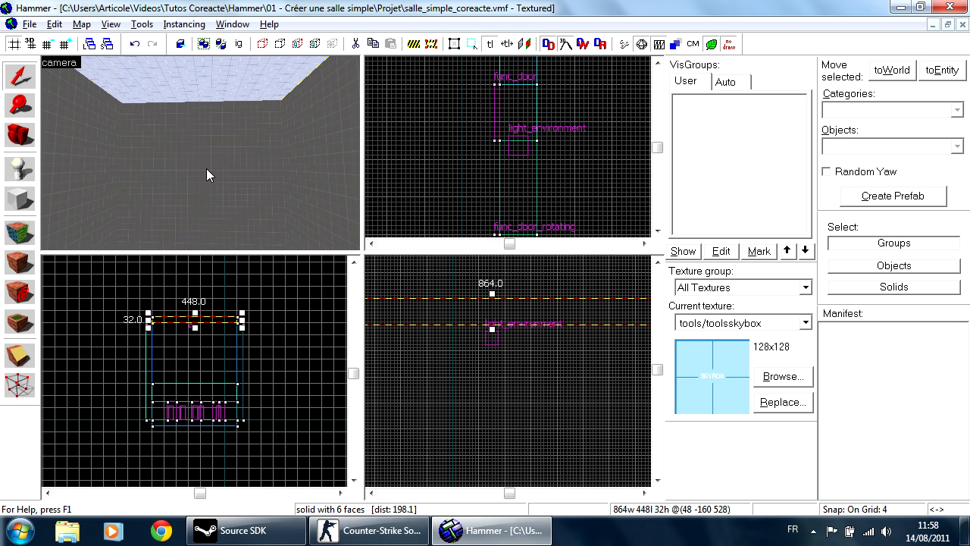
key("z")
key("z")
left_click(28, 174)
left_click(517, 188)
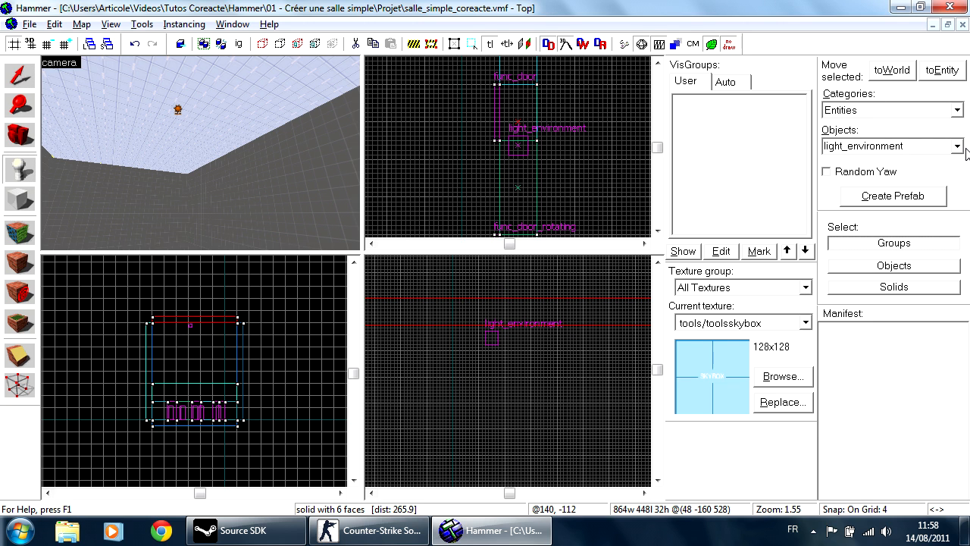
left_click(958, 147)
left_click(960, 297)
left_click_drag(959, 297, 958, 324)
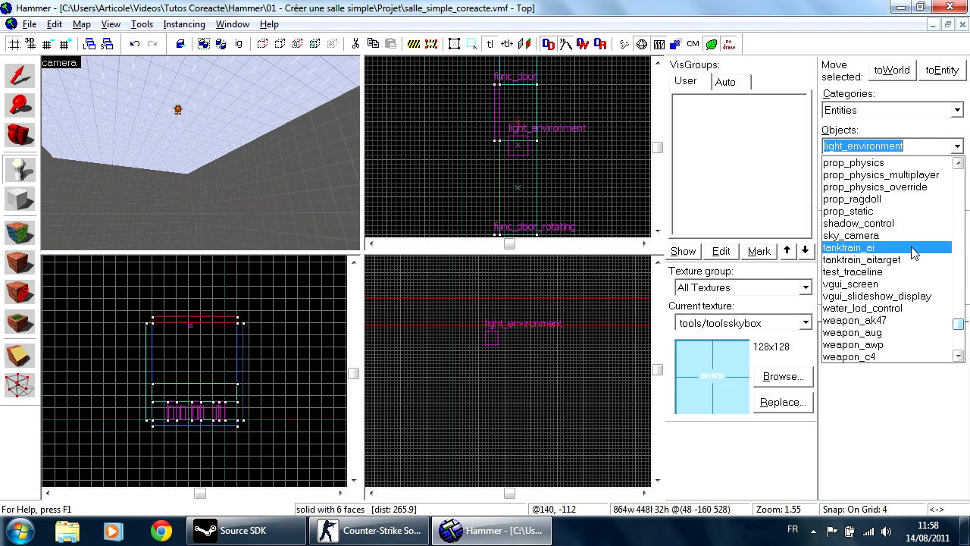
left_click(860, 223)
left_click(200, 106)
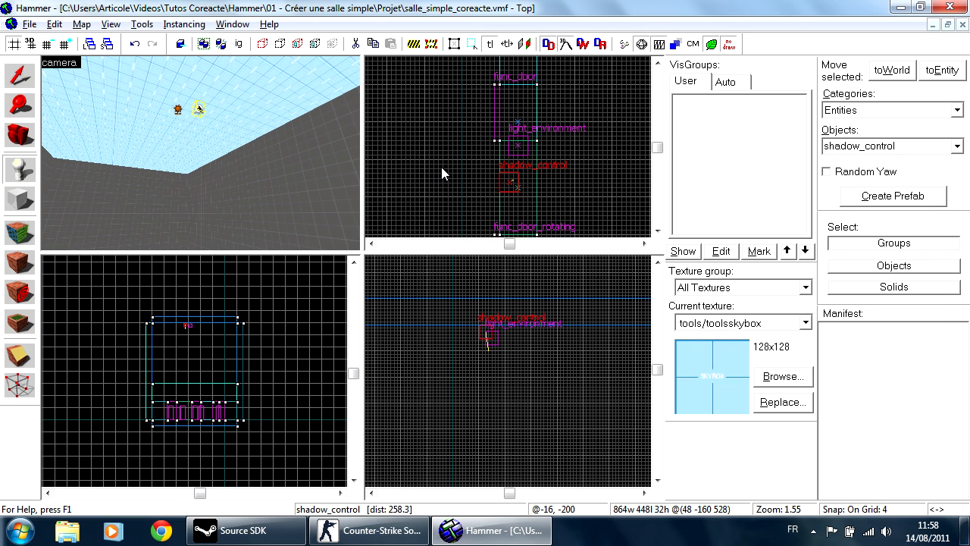
Step: Examine the shadow_control's direction, Shadow Color, Maximum Distance and All Shadows Disabled properties, and close them
key("alt+Return")
left_click_drag(585, 92, 403, 136)
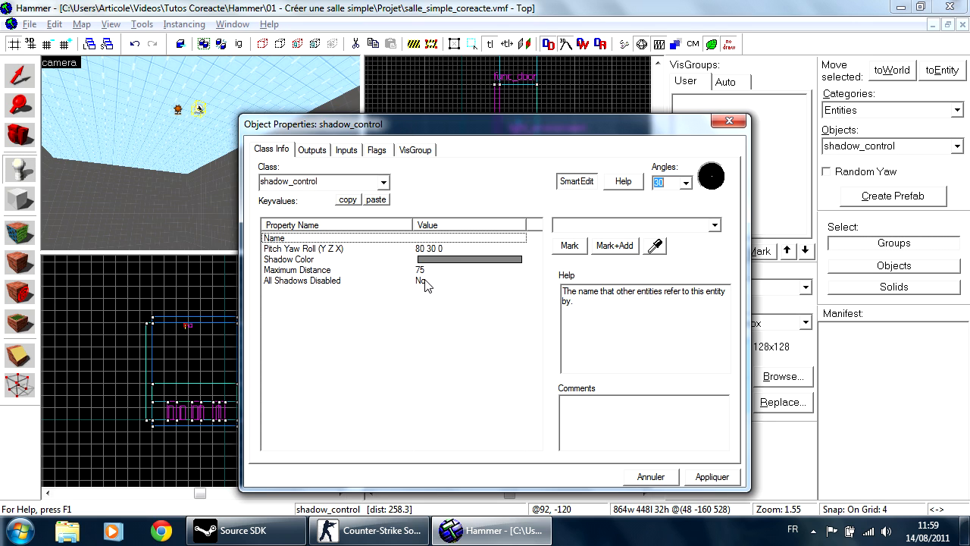
left_click(284, 249)
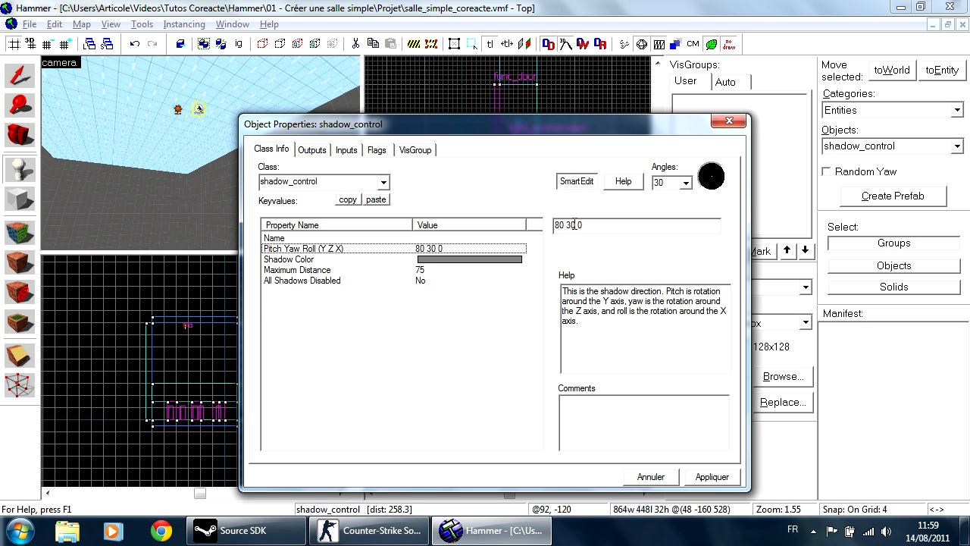
left_click(382, 259)
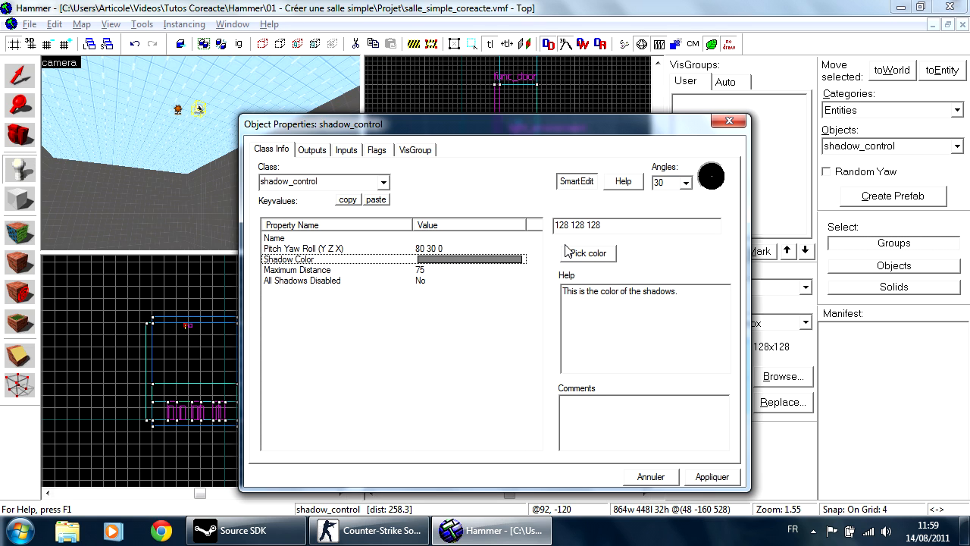
left_click(429, 270)
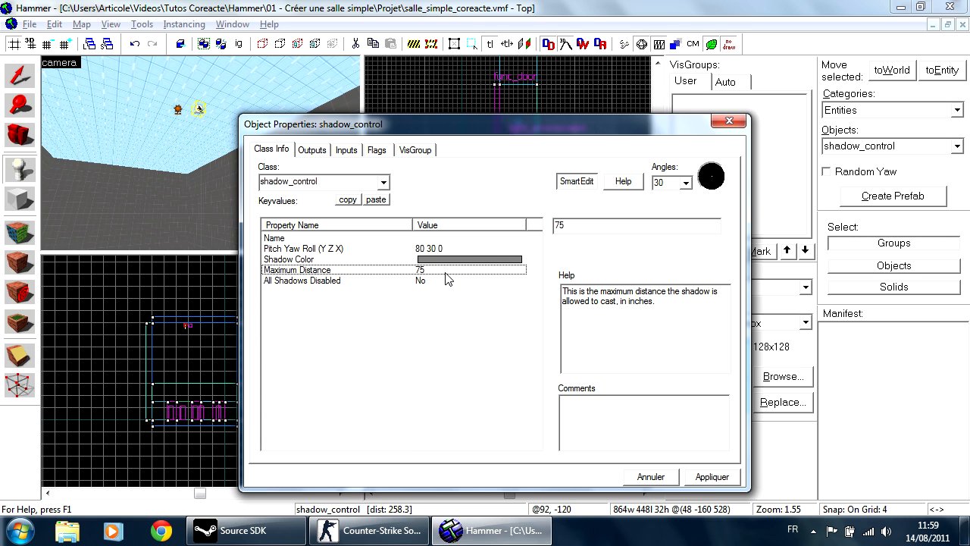
left_click(445, 282)
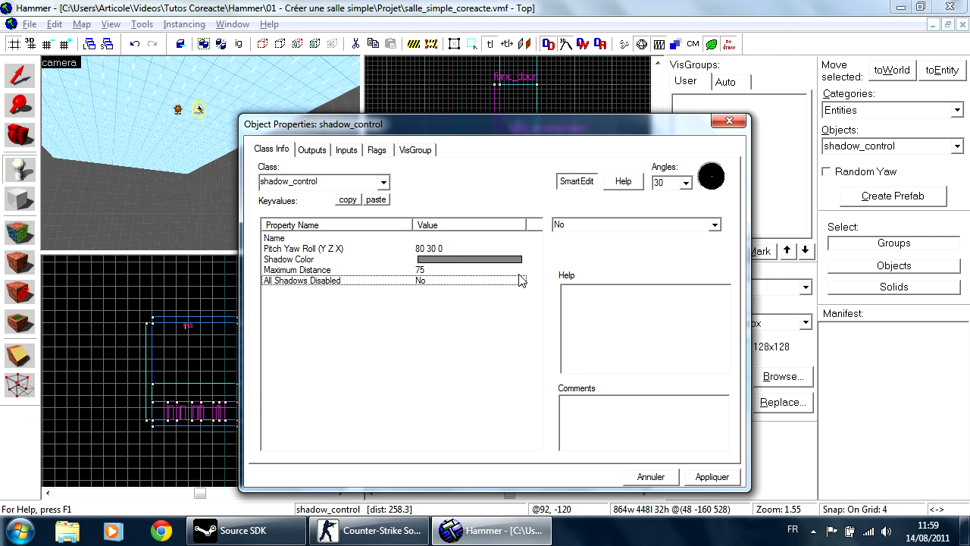
left_click(473, 260)
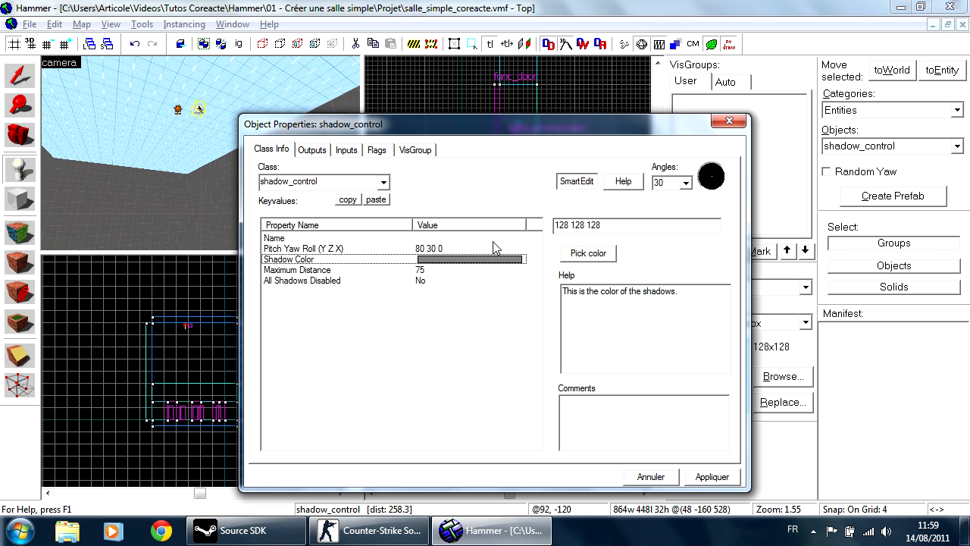
left_click(730, 128)
key("z")
key("s")
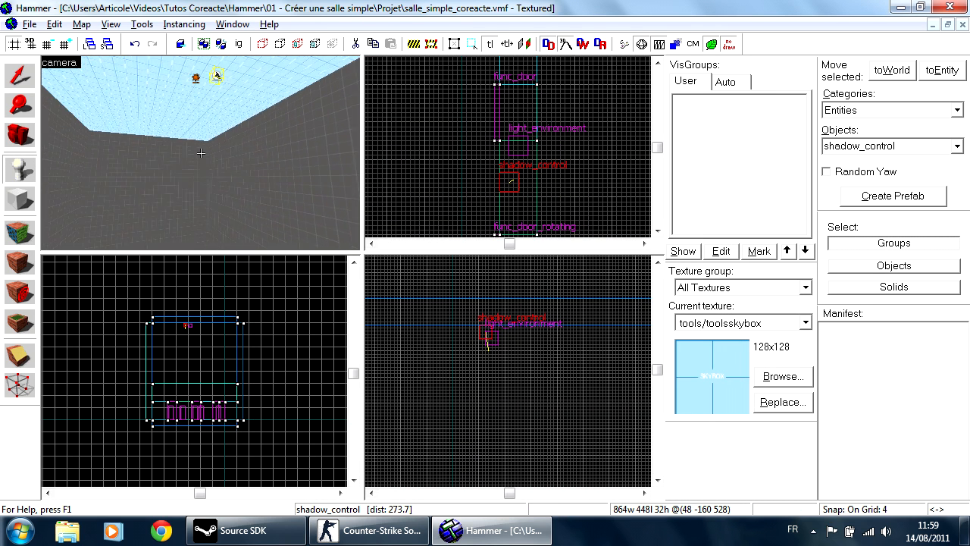
key("z")
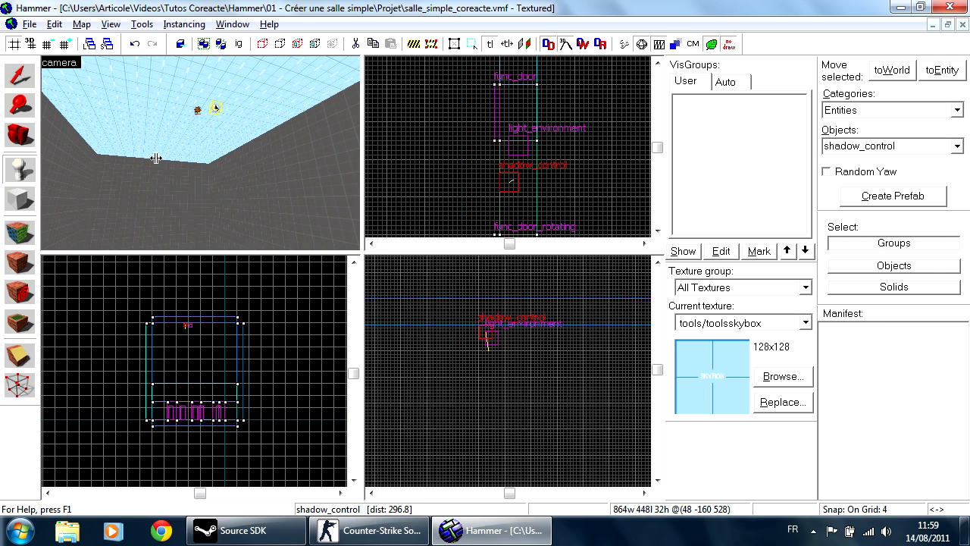